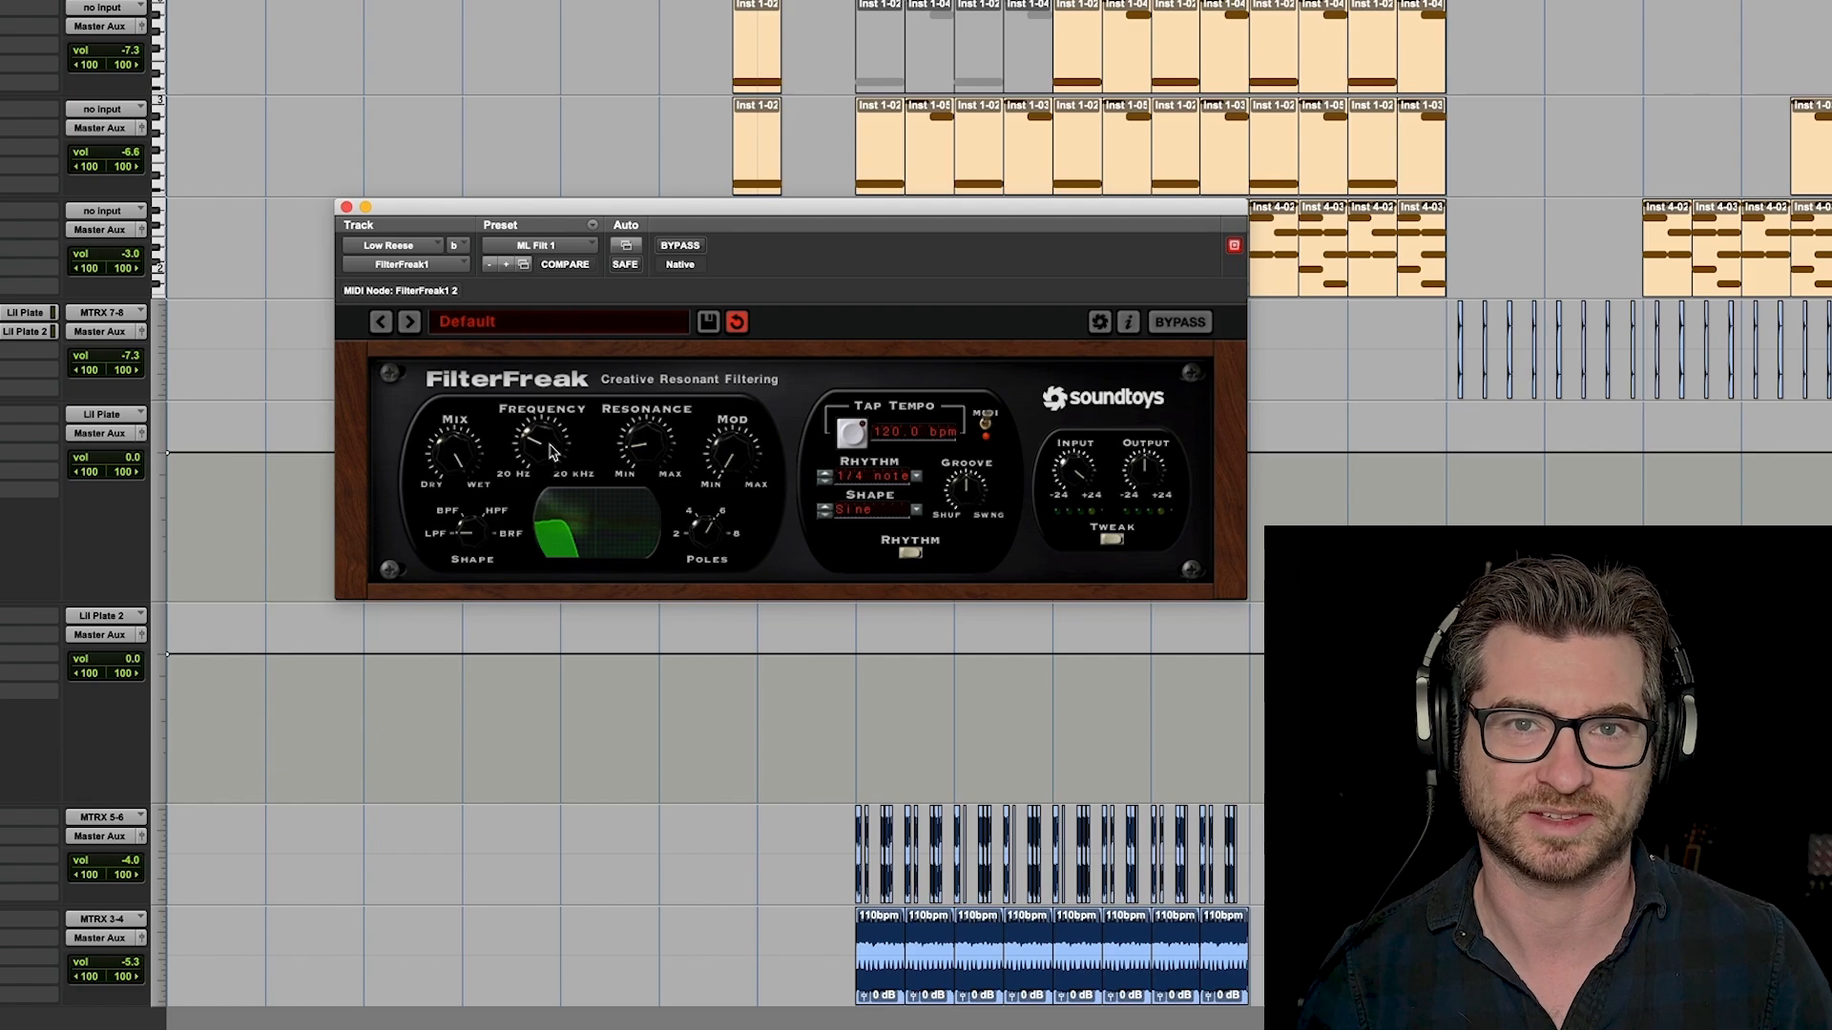
# Compare the Low Reese sound with FilterFreak1 bypassed and active.
pyautogui.click(680, 246)
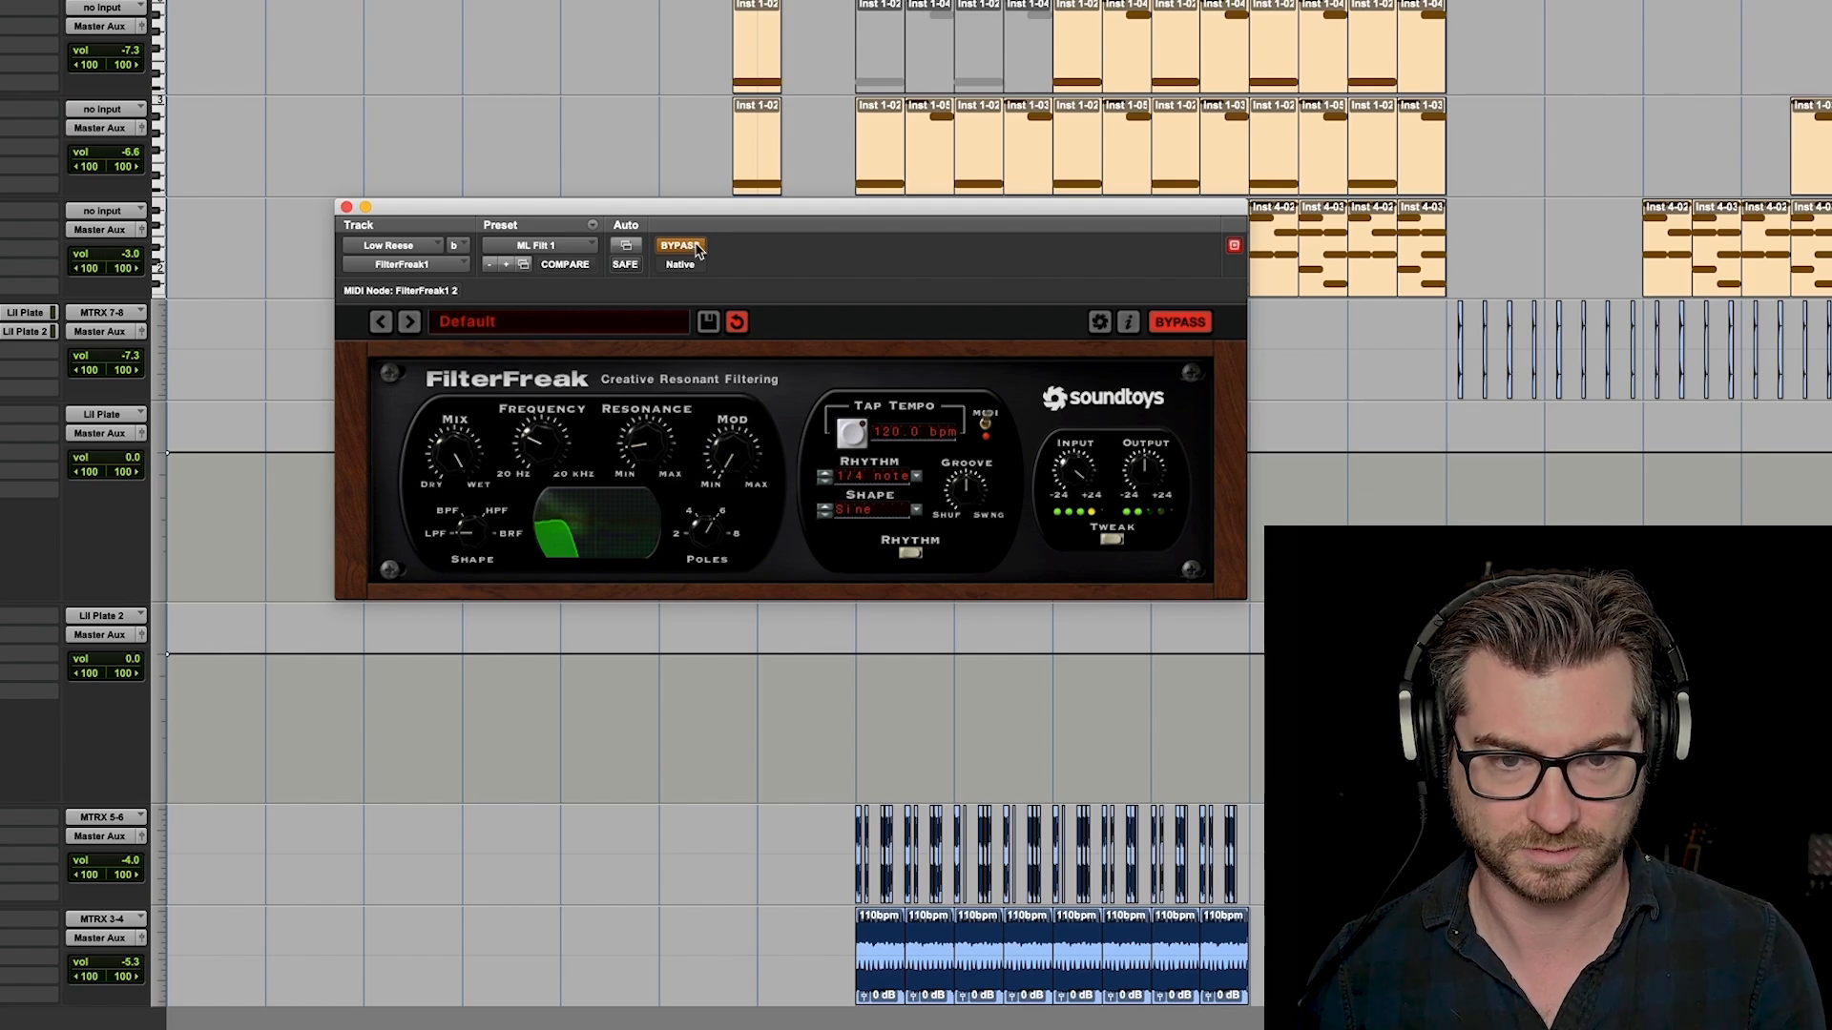
pyautogui.click(680, 246)
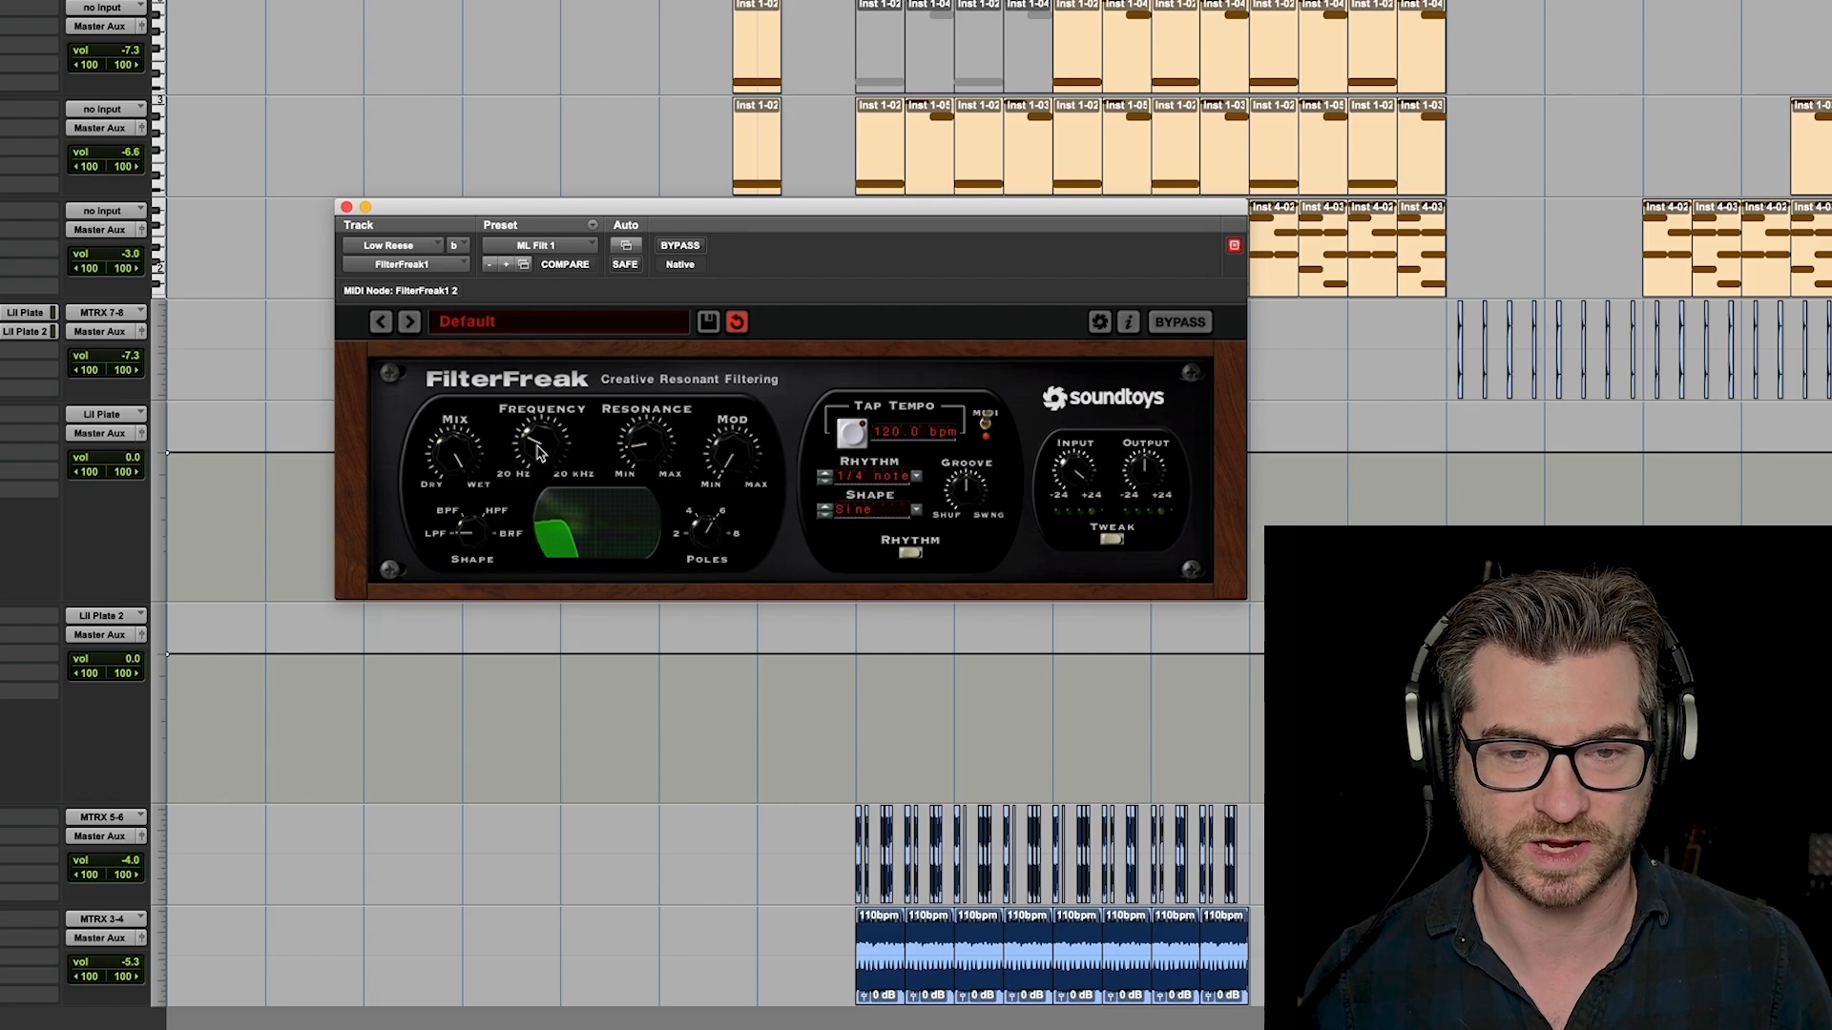
pyautogui.click(538, 445)
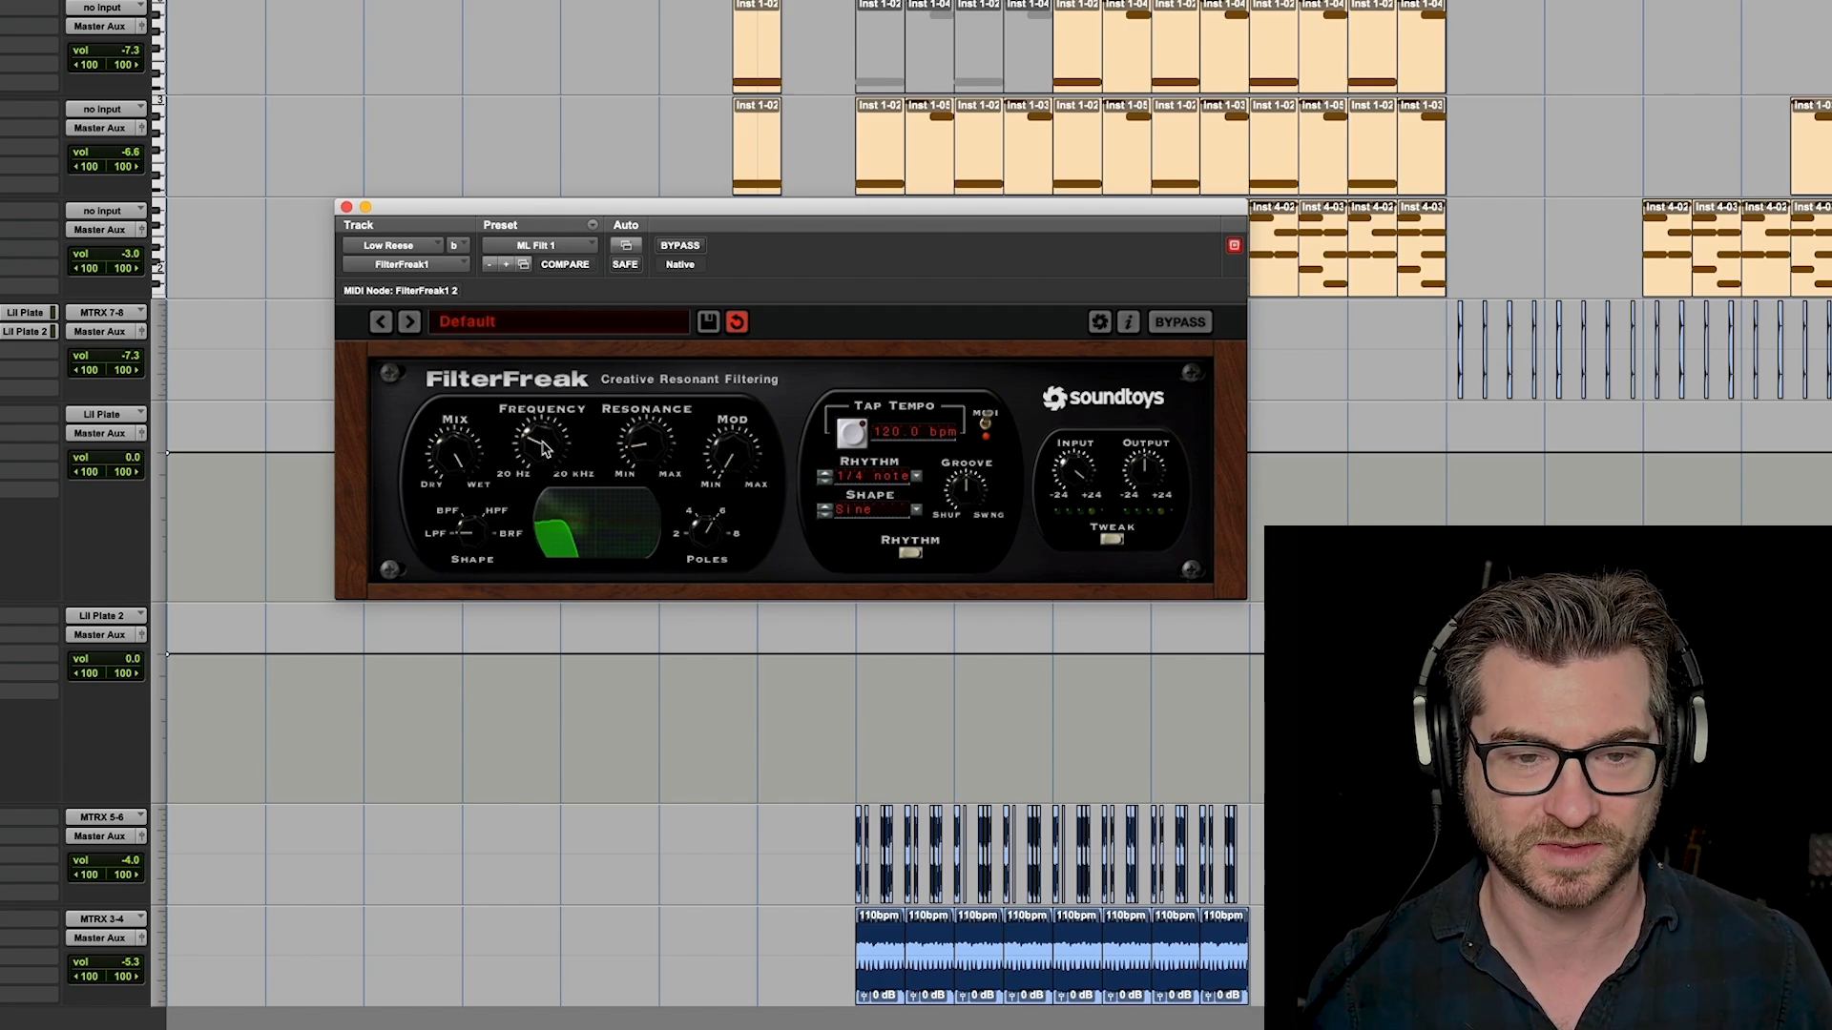
pyautogui.click(680, 246)
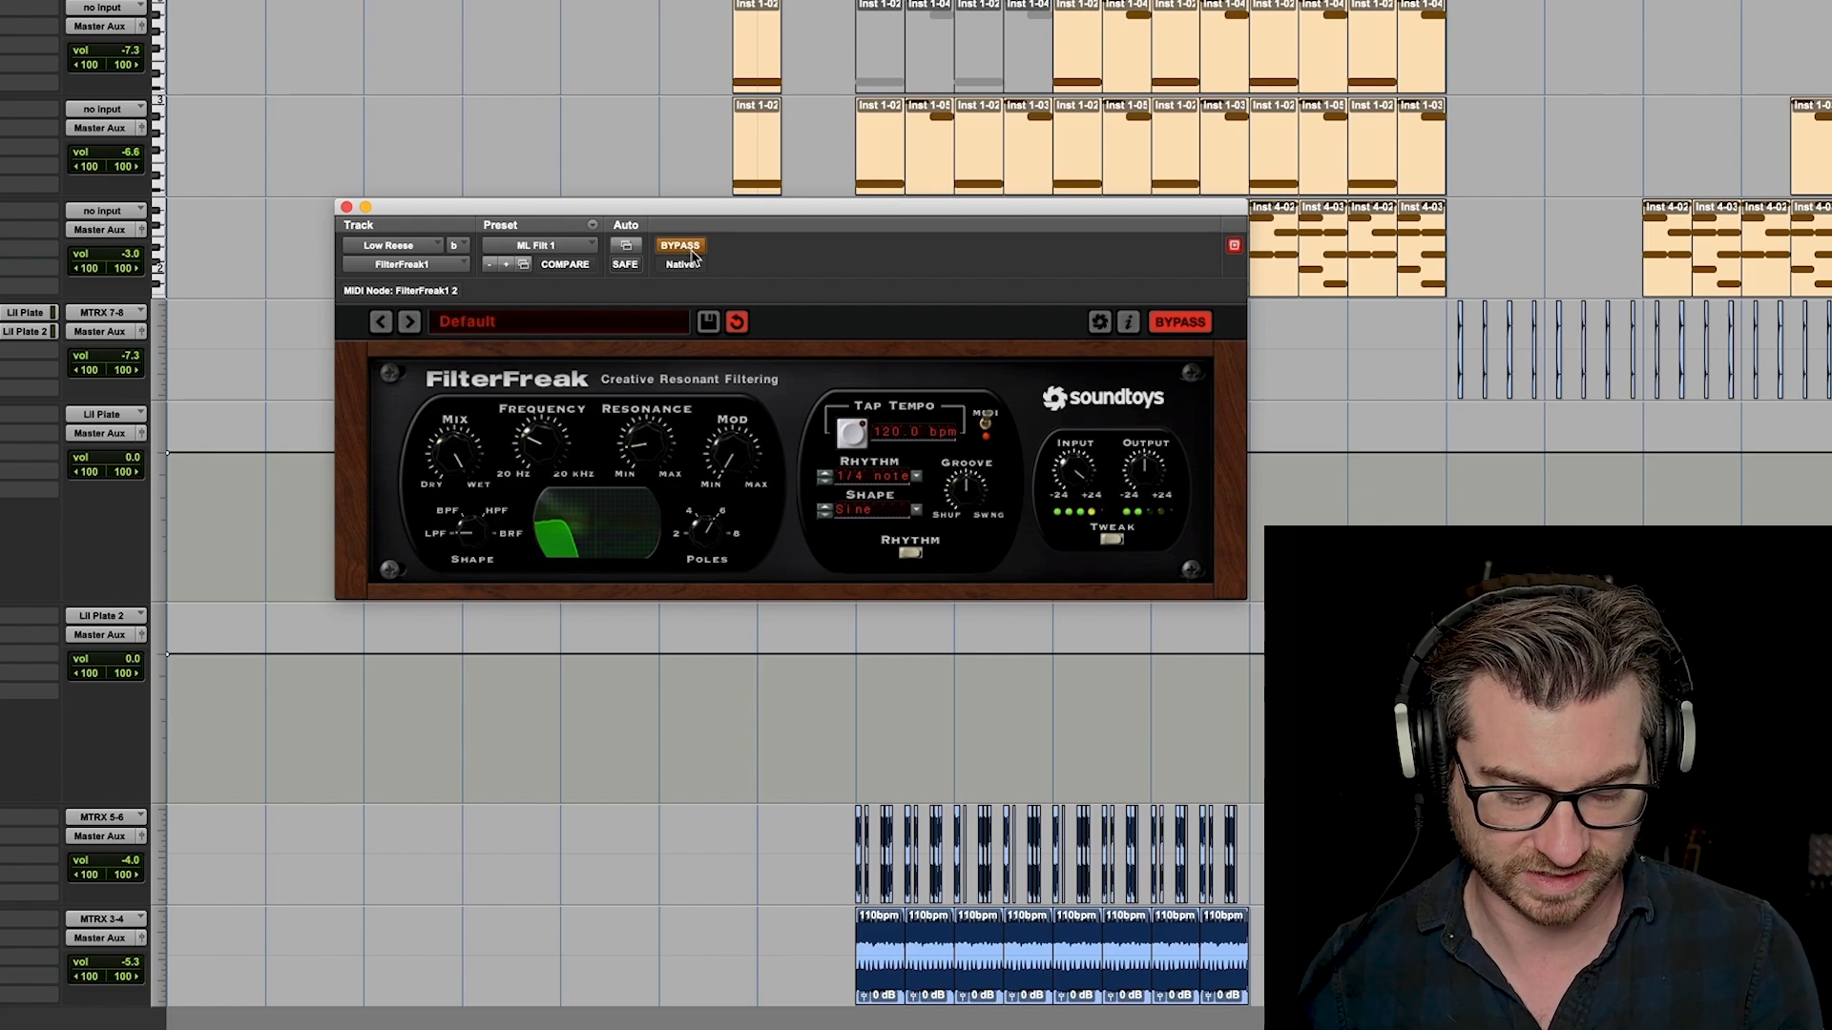
pyautogui.click(681, 246)
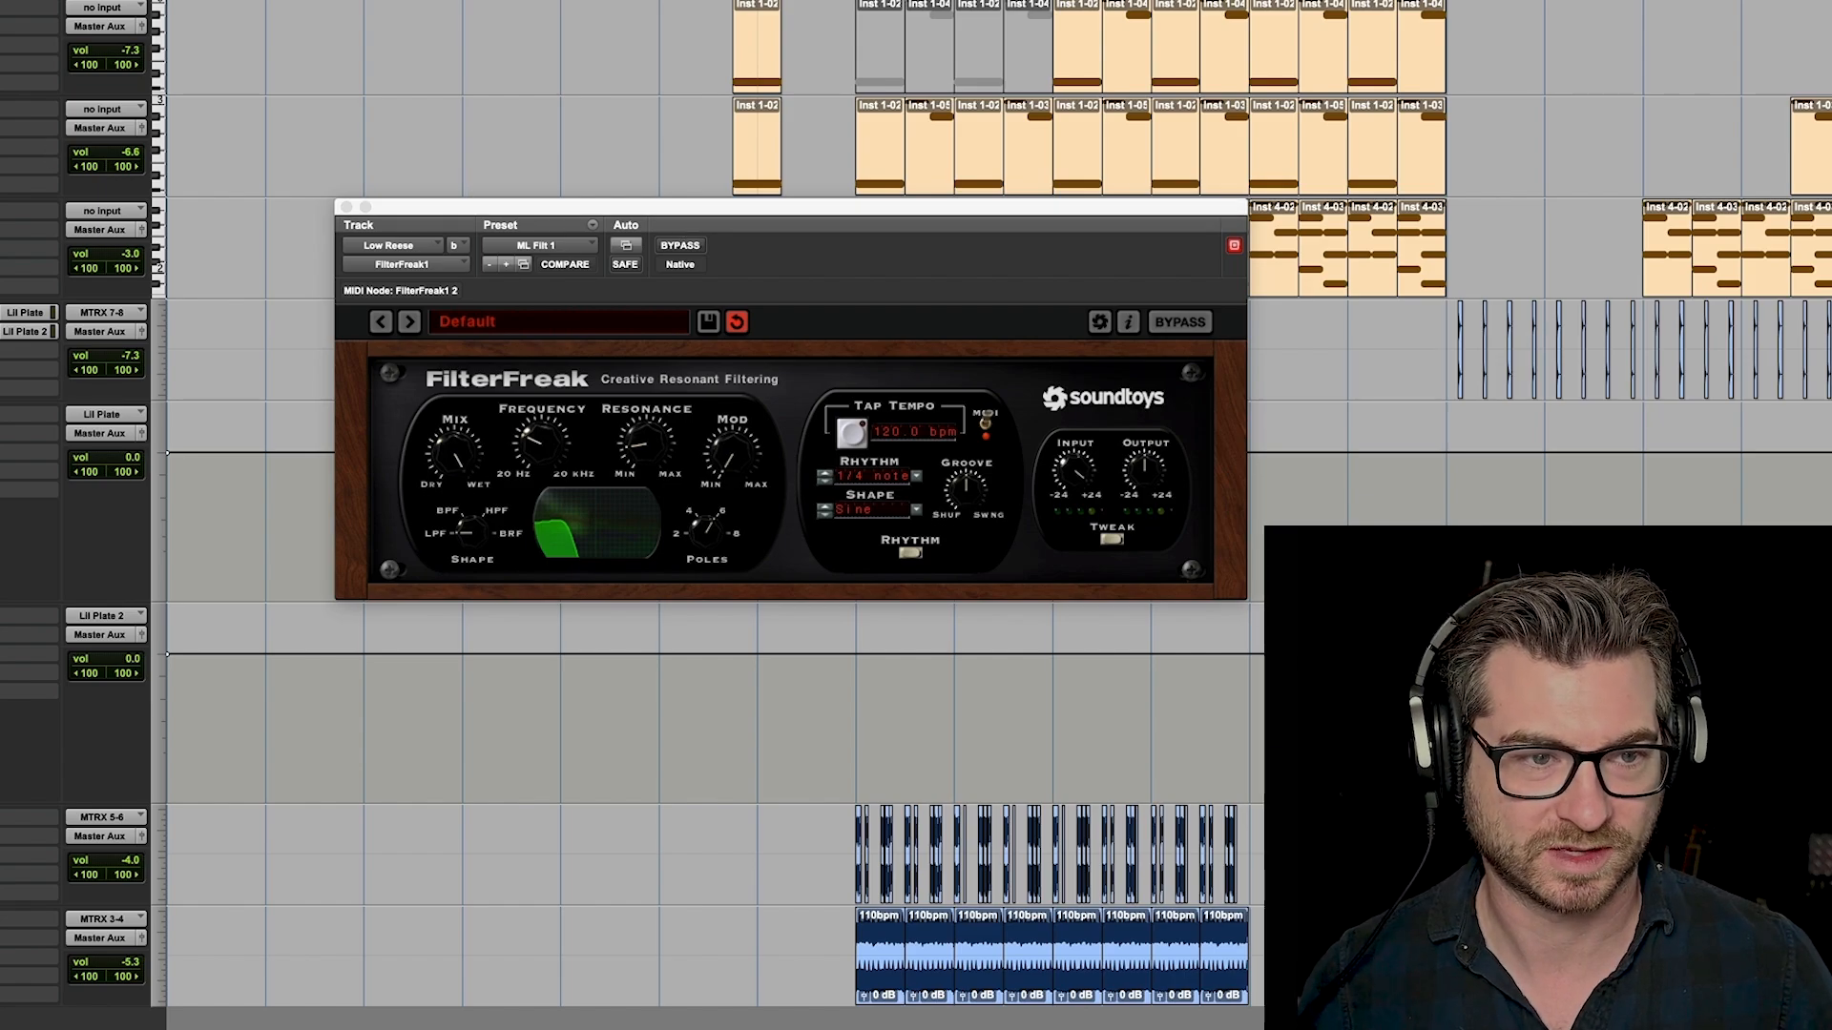
# Play the first unmuted Inst 1-02 clip on the uppermost visible track to audition the Low Reese and Warpy Bass filters.
pyautogui.click(1094, 84)
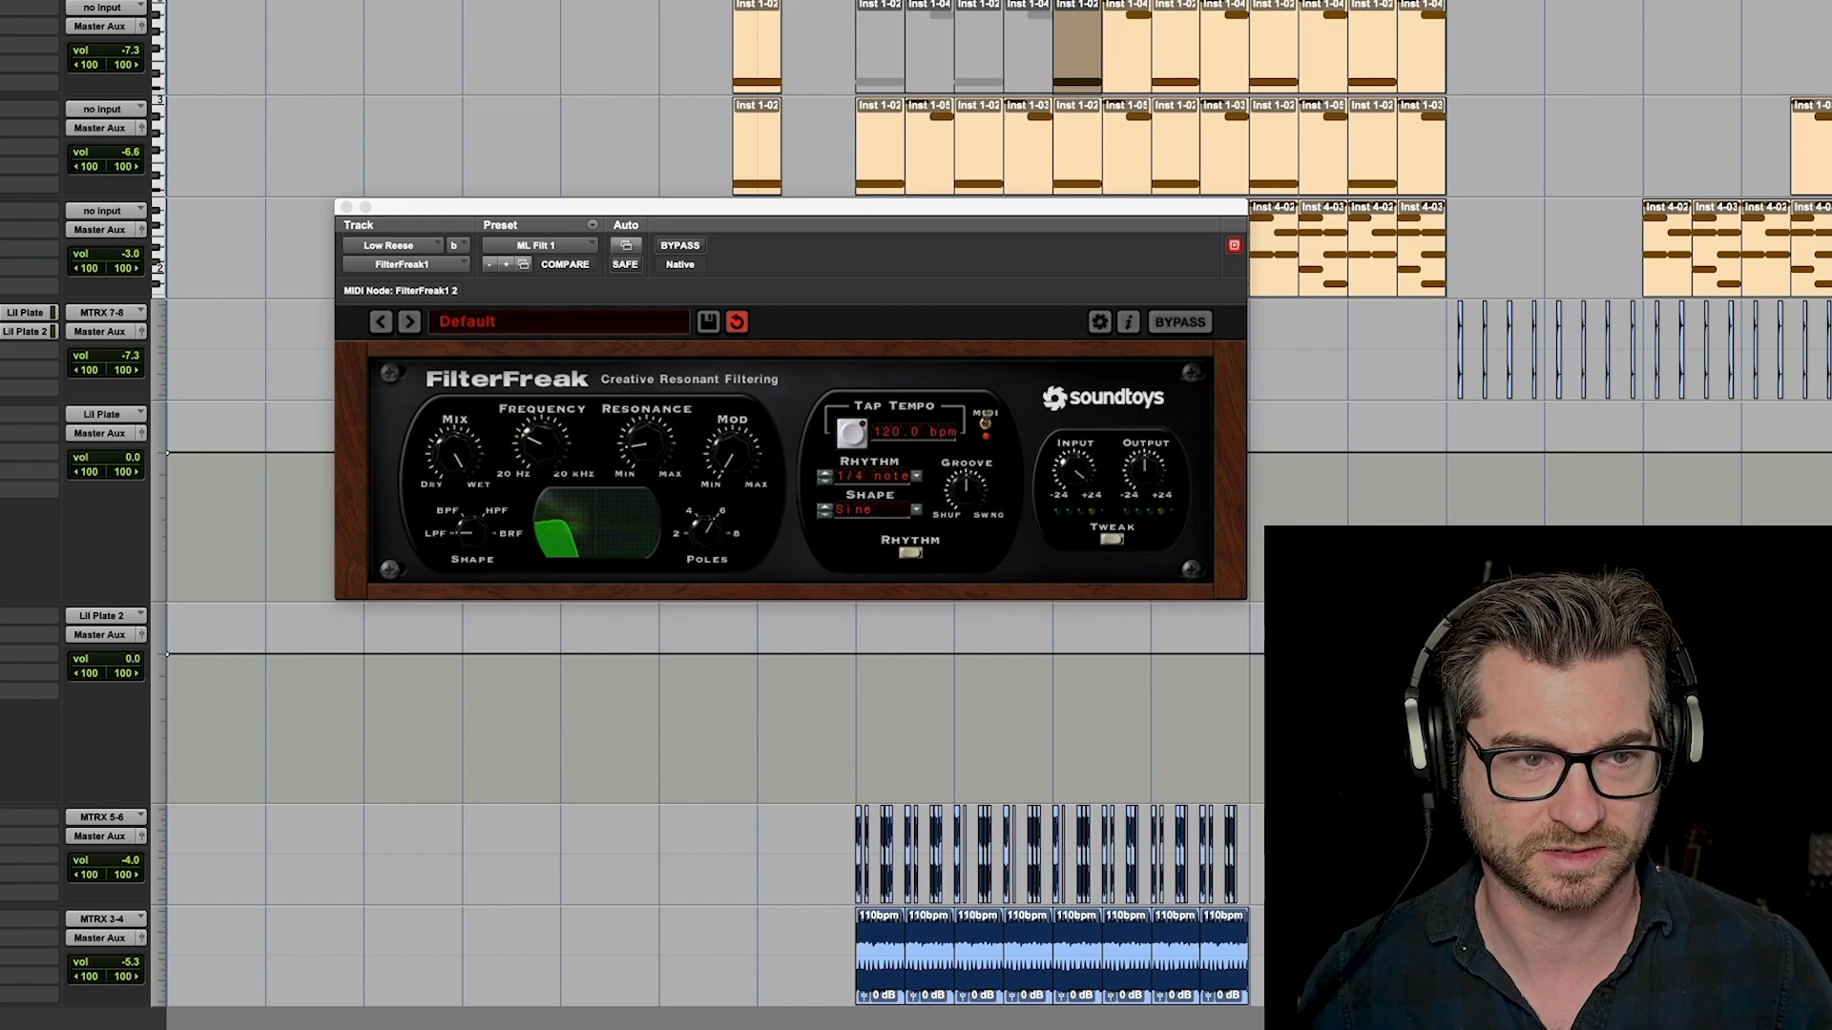
pyautogui.press('space')
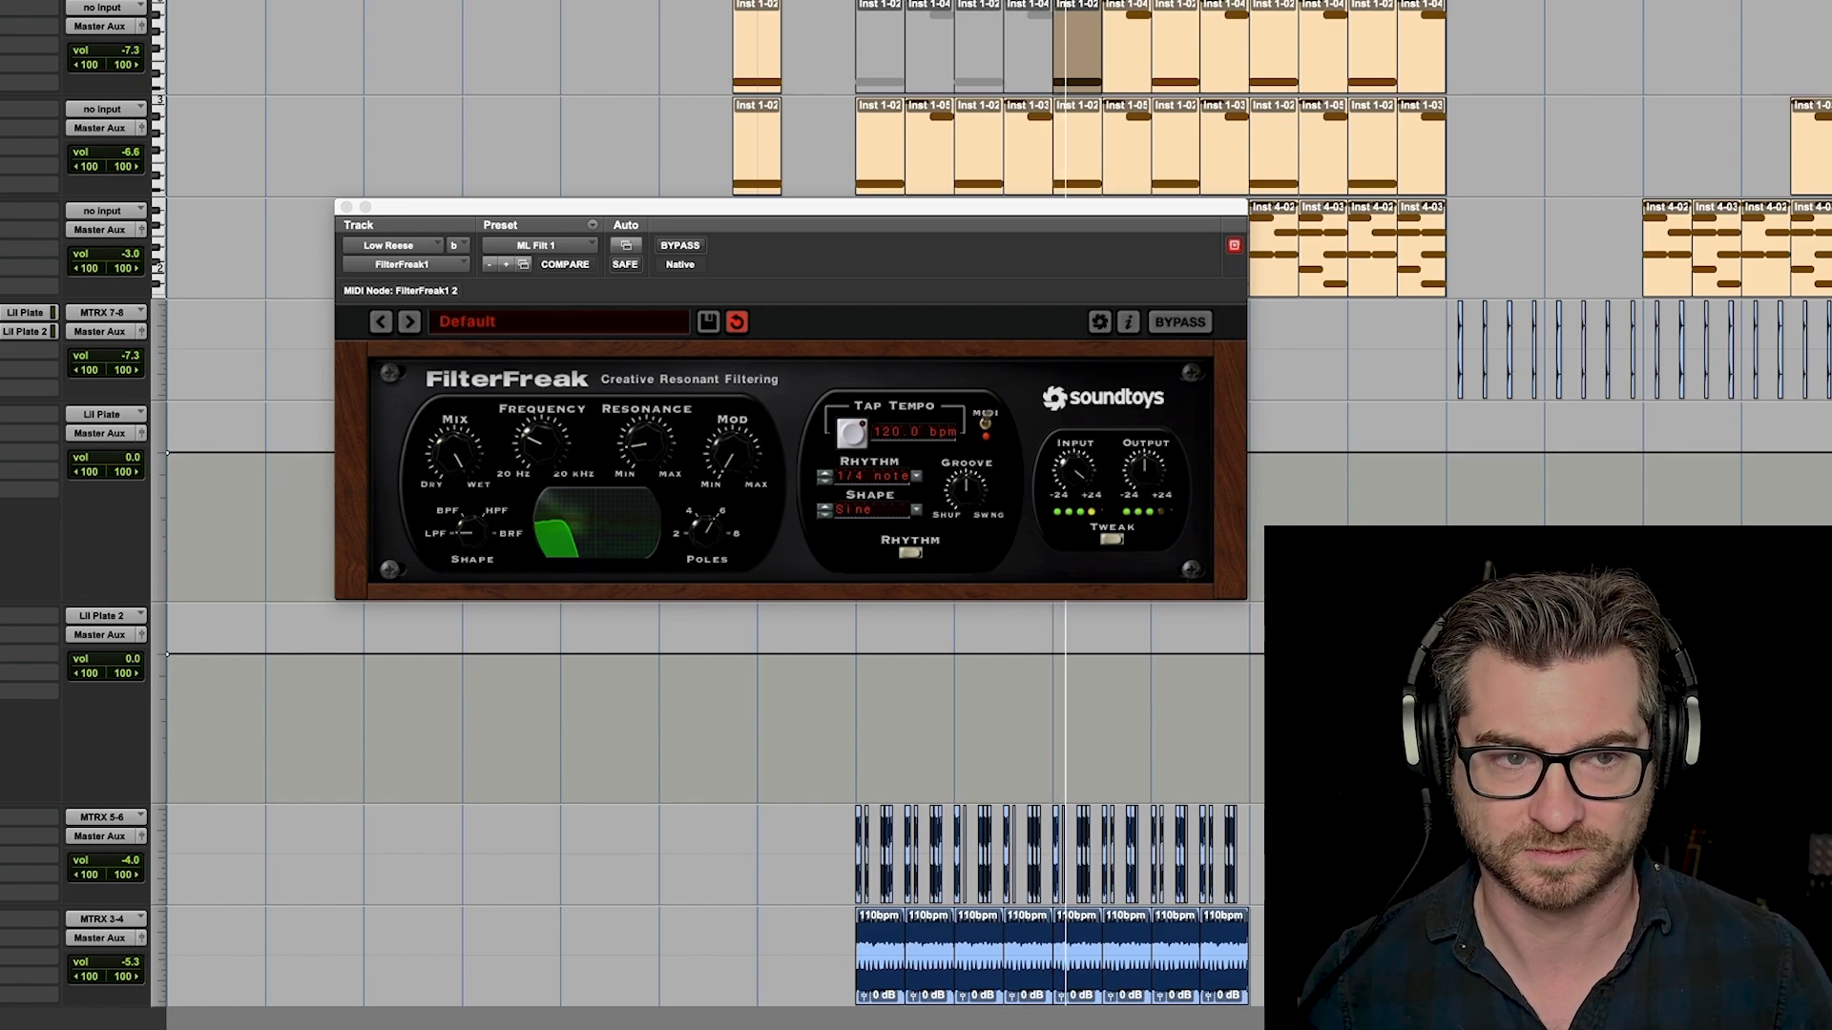
pyautogui.press('space')
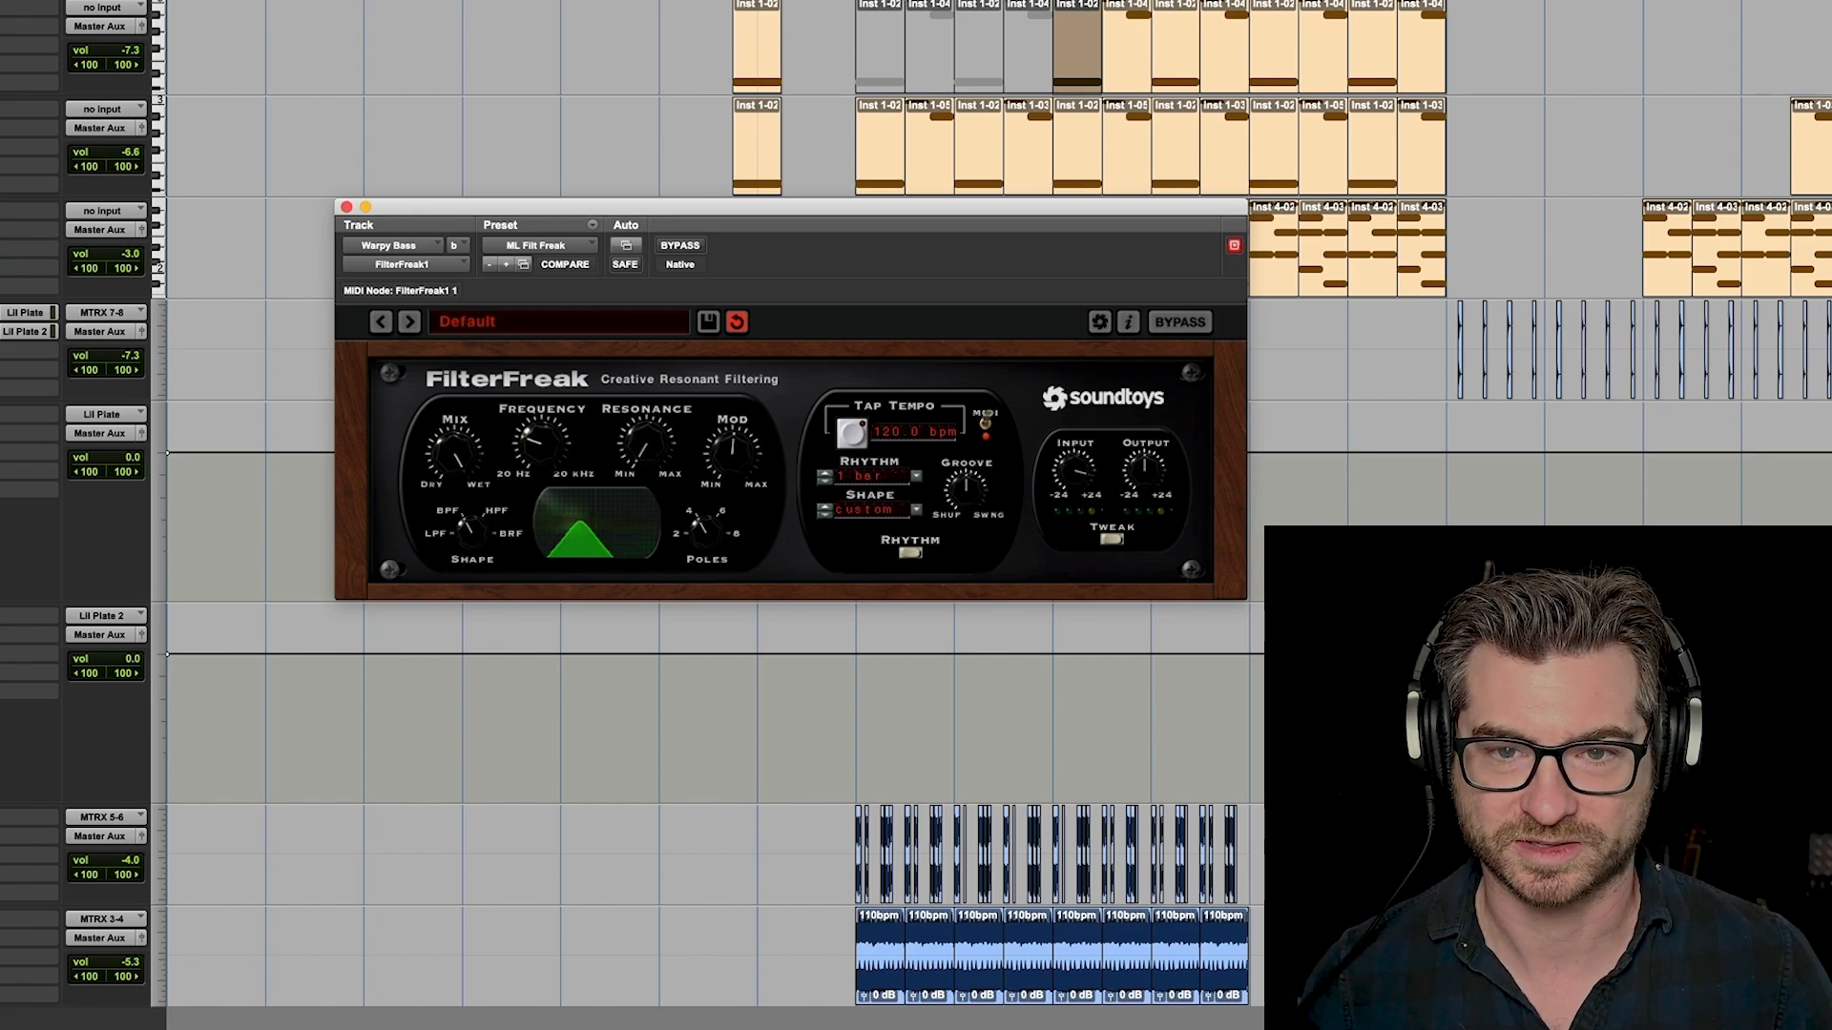
pyautogui.press('space')
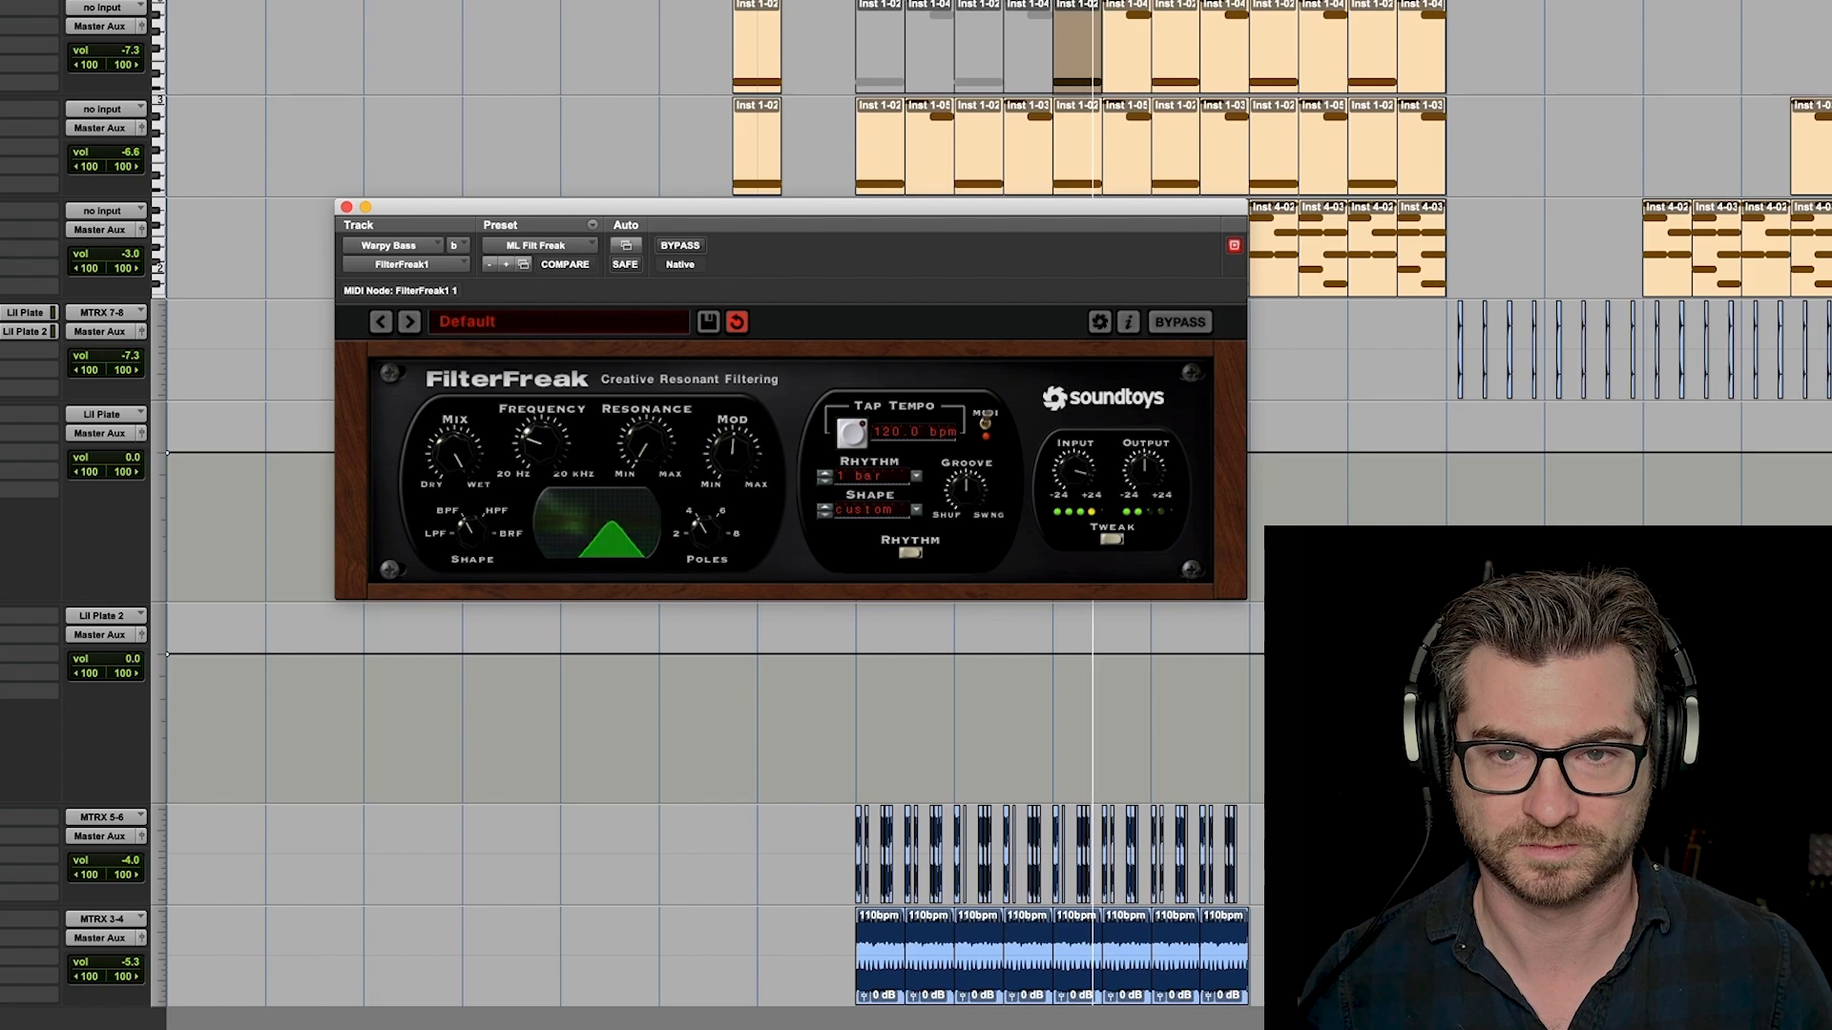
pyautogui.press('space')
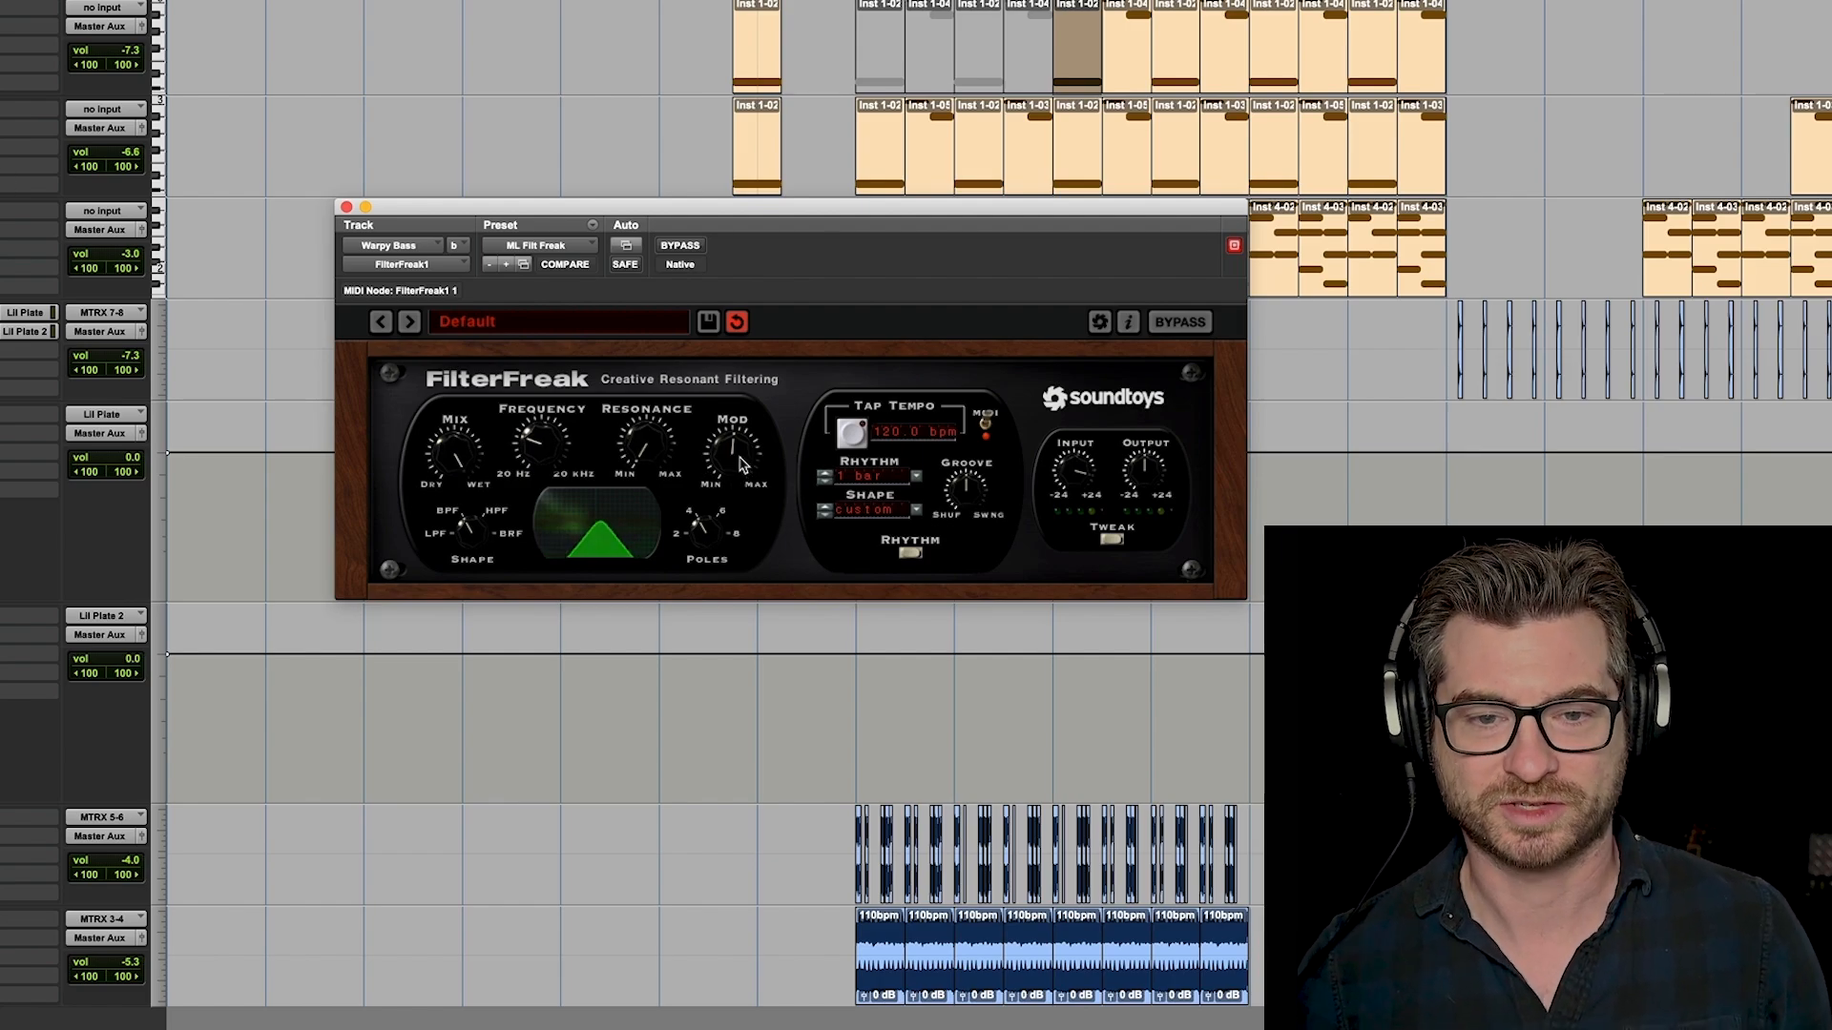
# Check the modulation source options of FilterFreak1 on Warpy Bass, keep Rhythm, and expand its Tweak settings.
pyautogui.click(911, 556)
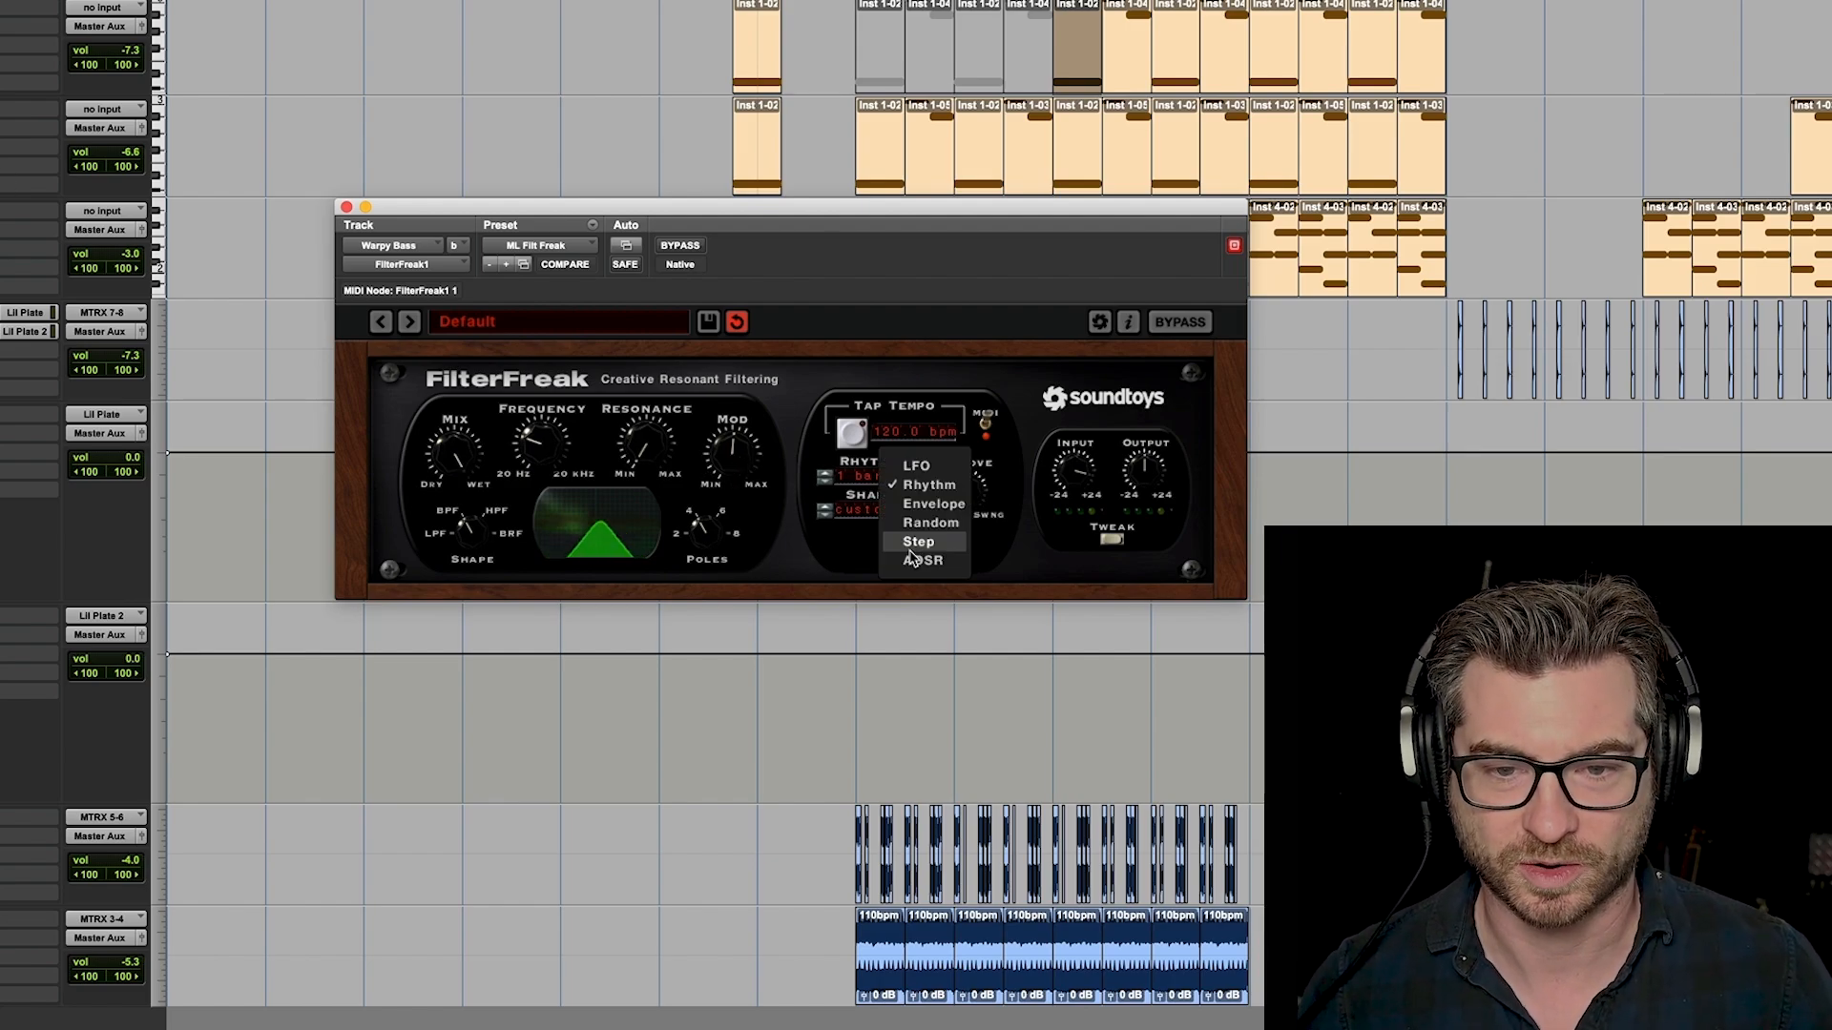
pyautogui.click(822, 567)
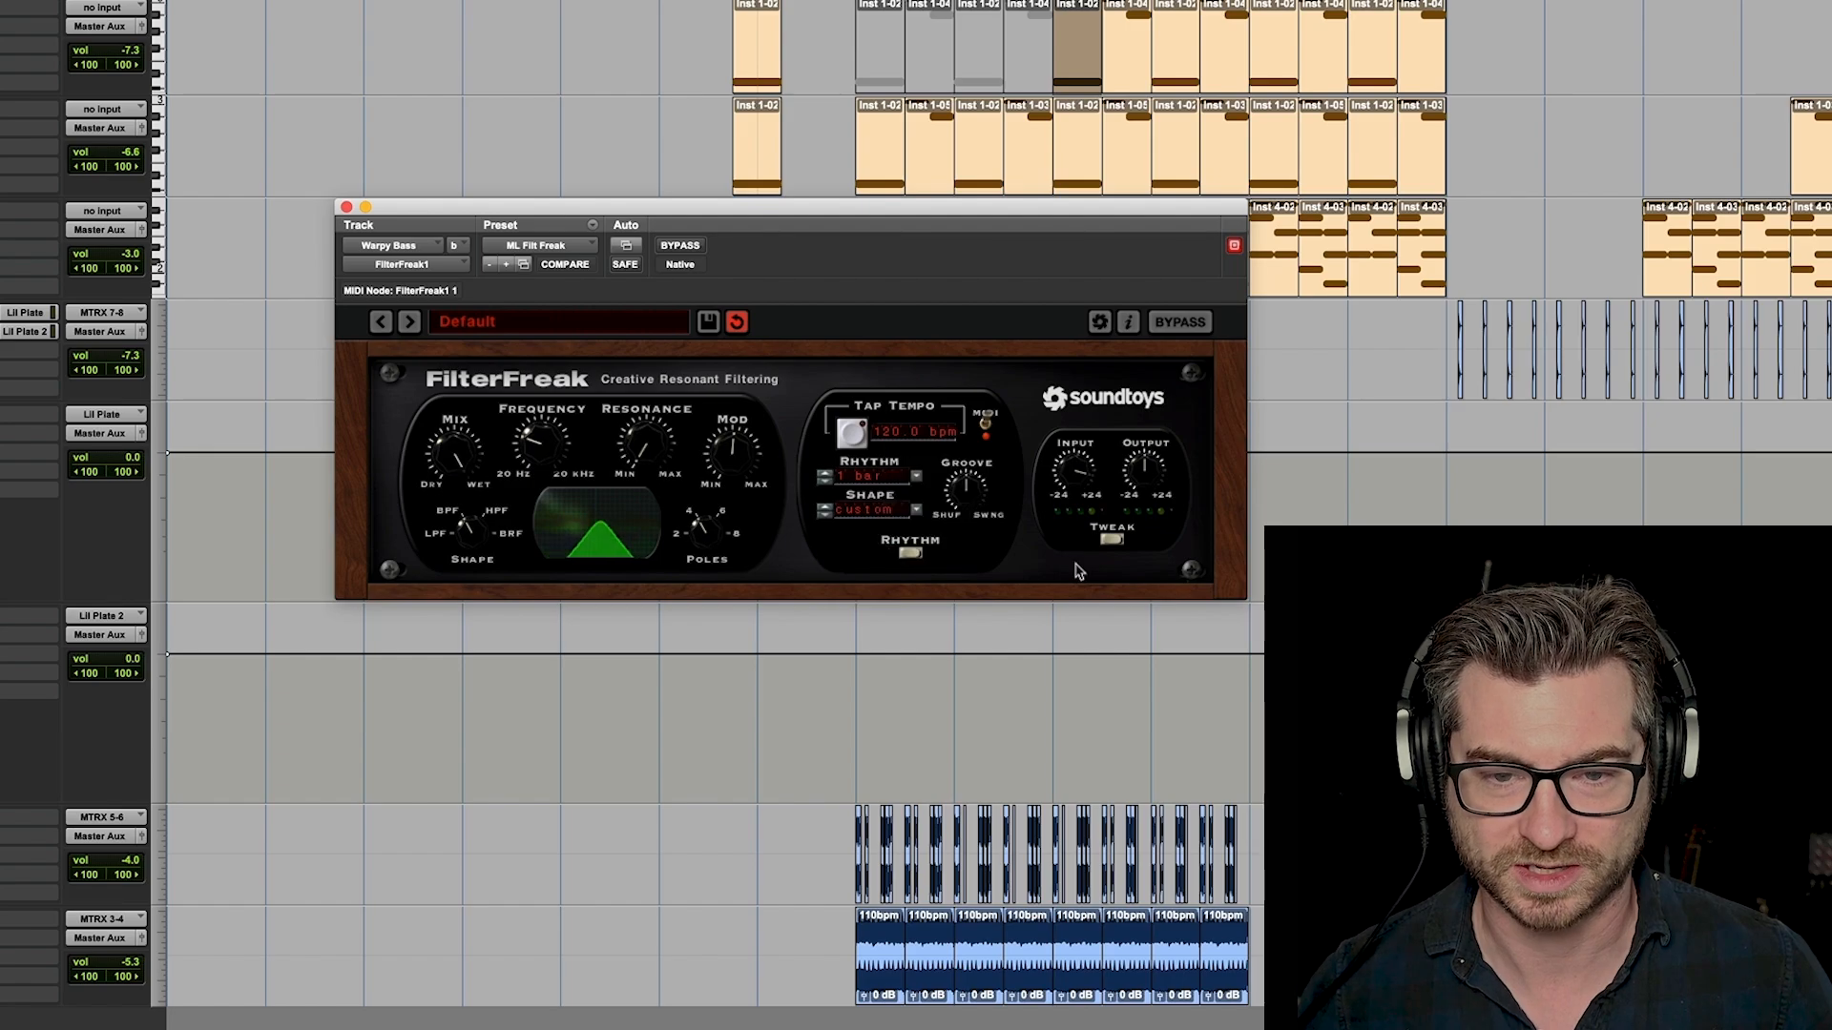
pyautogui.click(1111, 541)
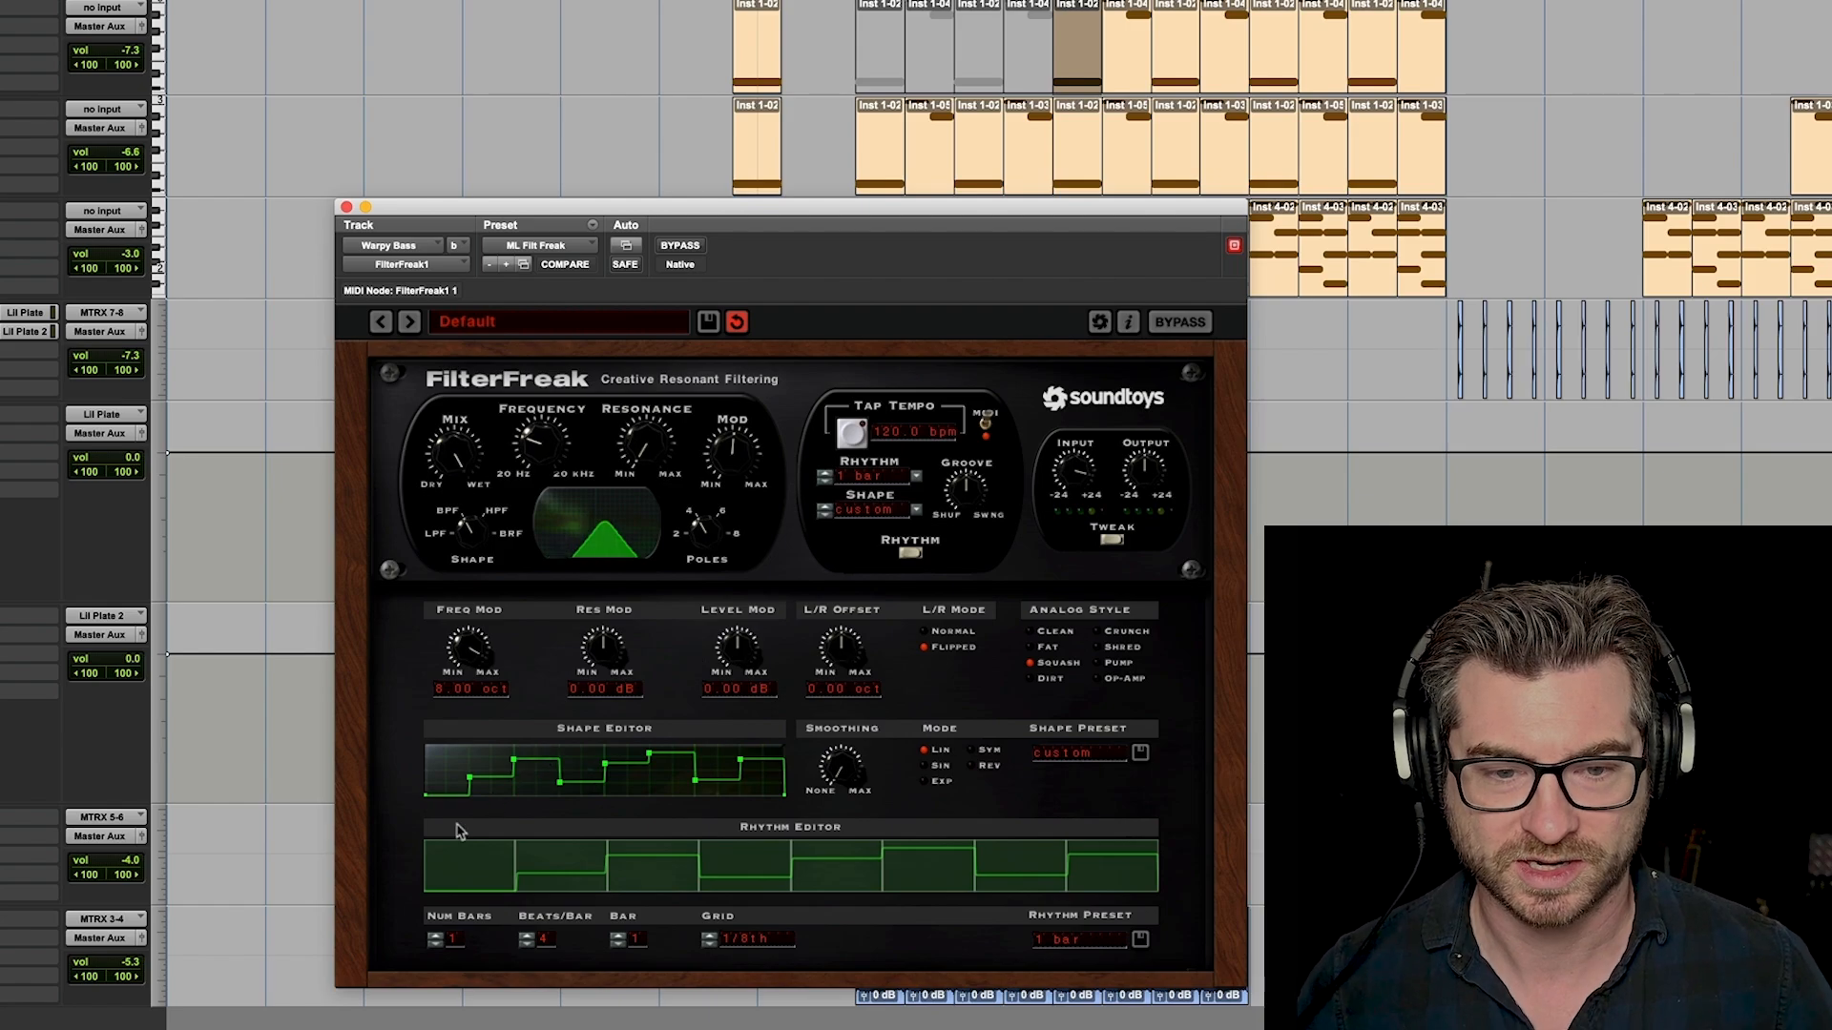
# Examine the Shape Editor, Smoothing and Frequency settings of FilterFreak1 on Warpy Bass, and close the plug-in.
pyautogui.moveTo(435, 790)
pyautogui.mouseDown()
pyautogui.moveTo(435, 753)
pyautogui.moveTo(418, 750)
pyautogui.moveTo(419, 805)
pyautogui.mouseUp()
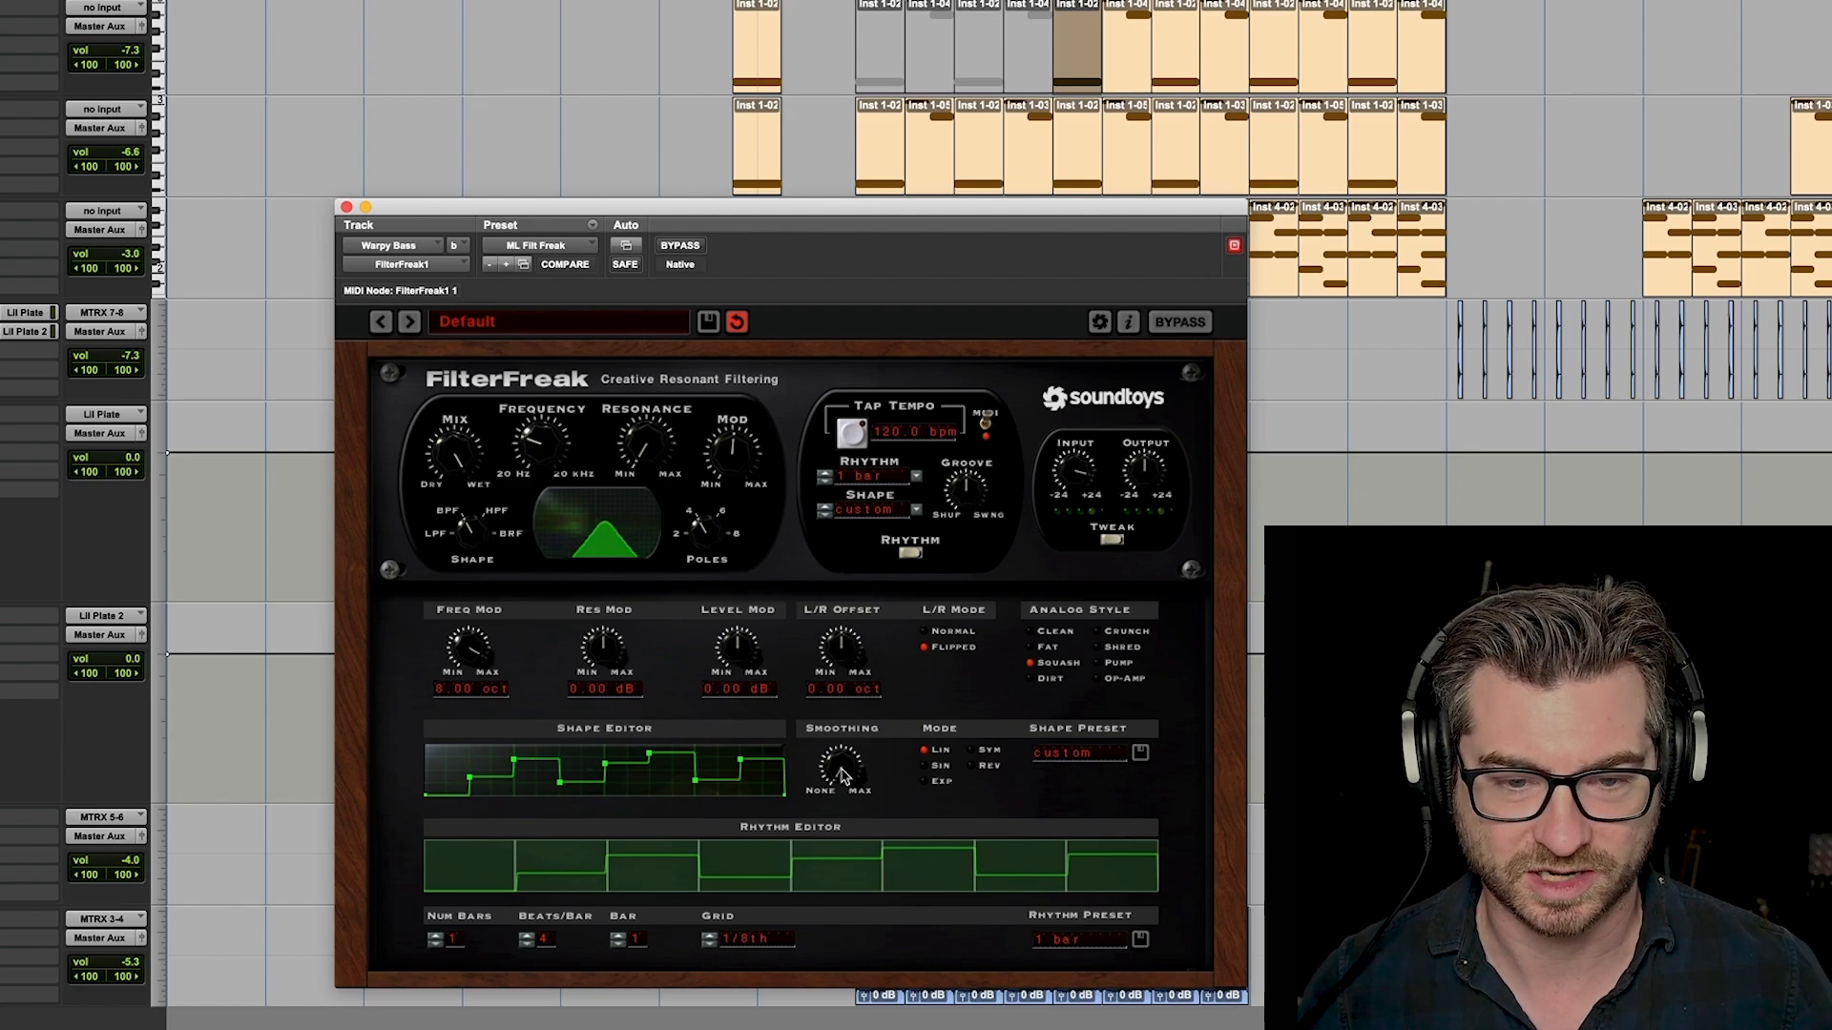
pyautogui.moveTo(842, 774); pyautogui.dragTo(843, 725)
pyautogui.moveTo(899, 579); pyautogui.dragTo(862, 742)
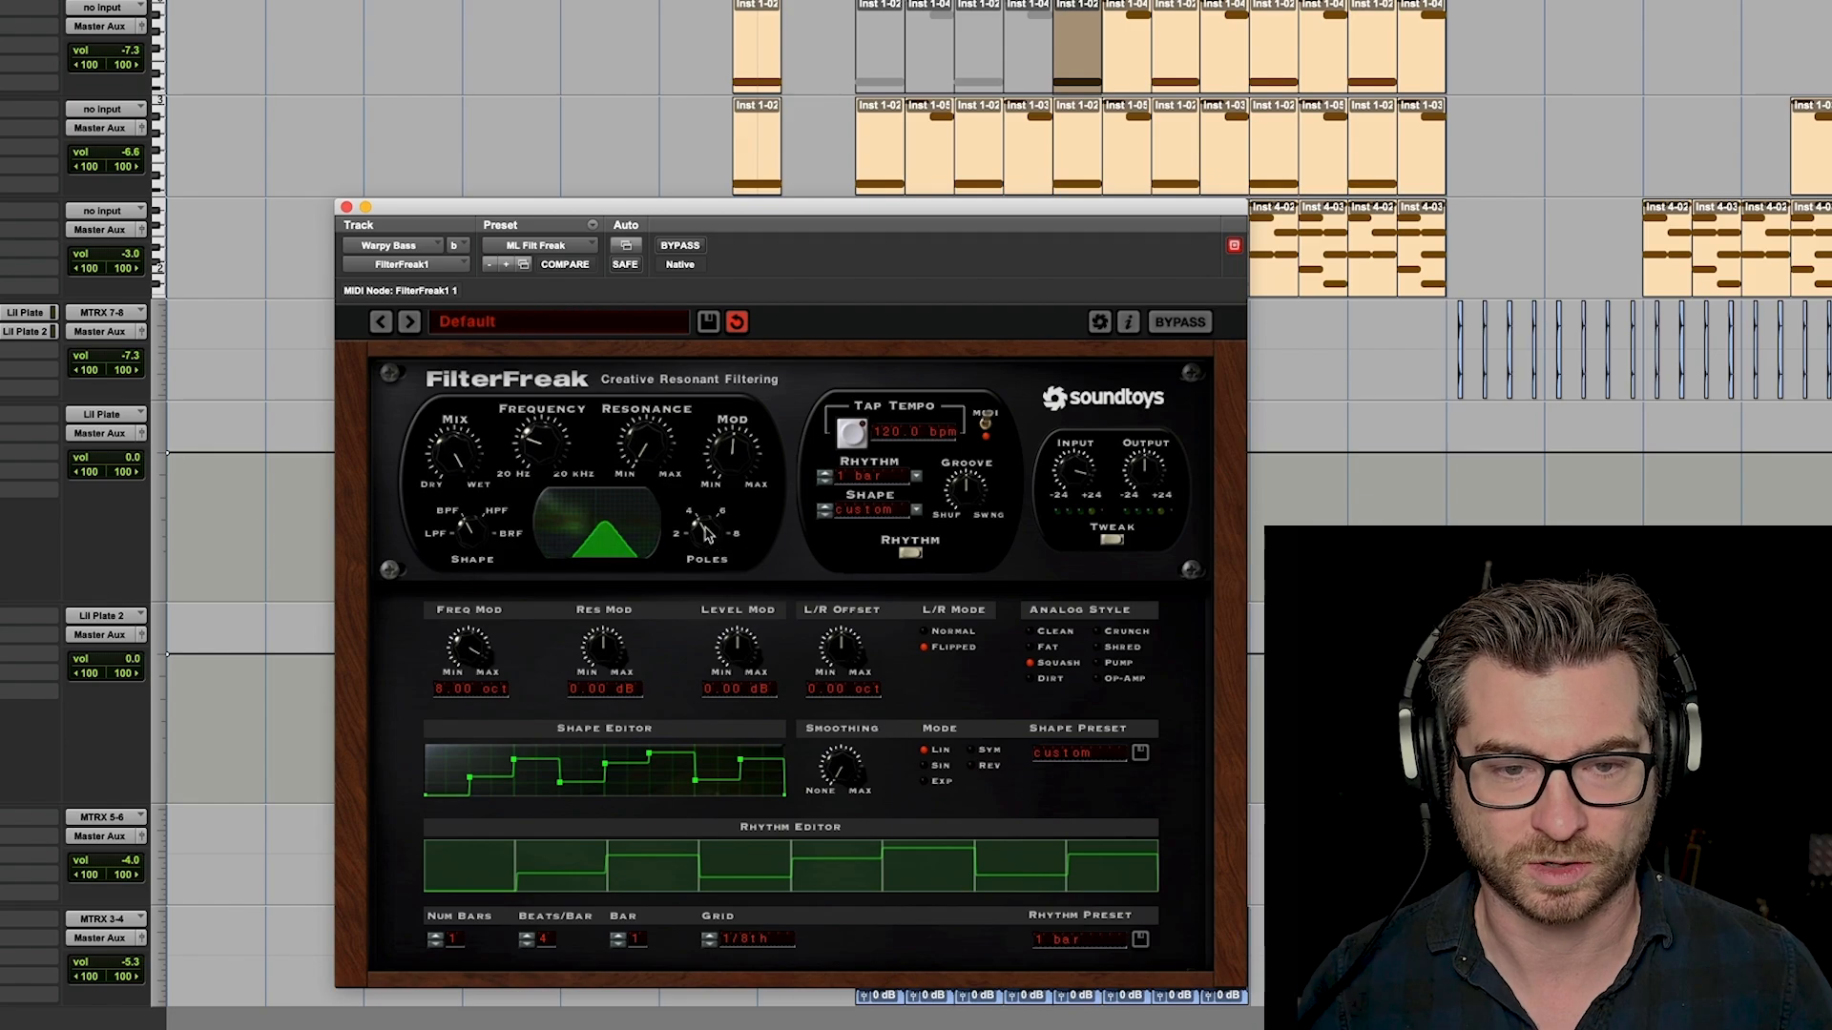
pyautogui.click(541, 456)
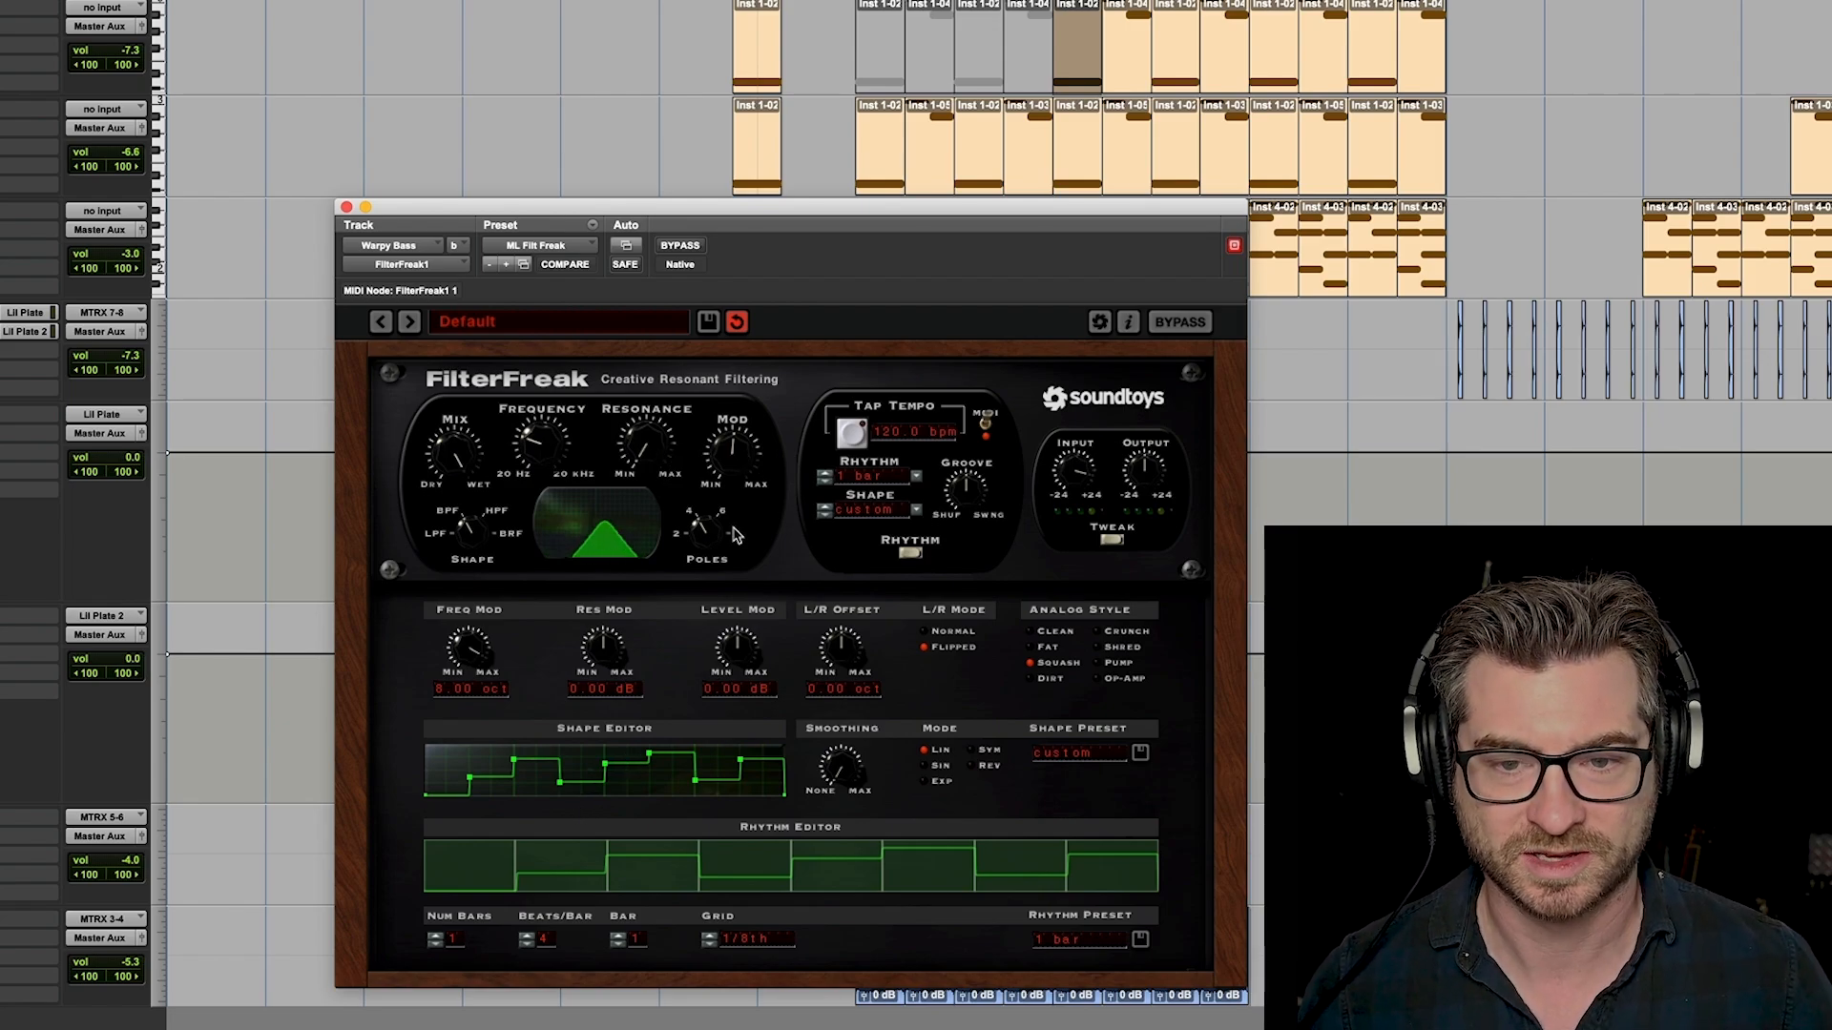
pyautogui.press('space')
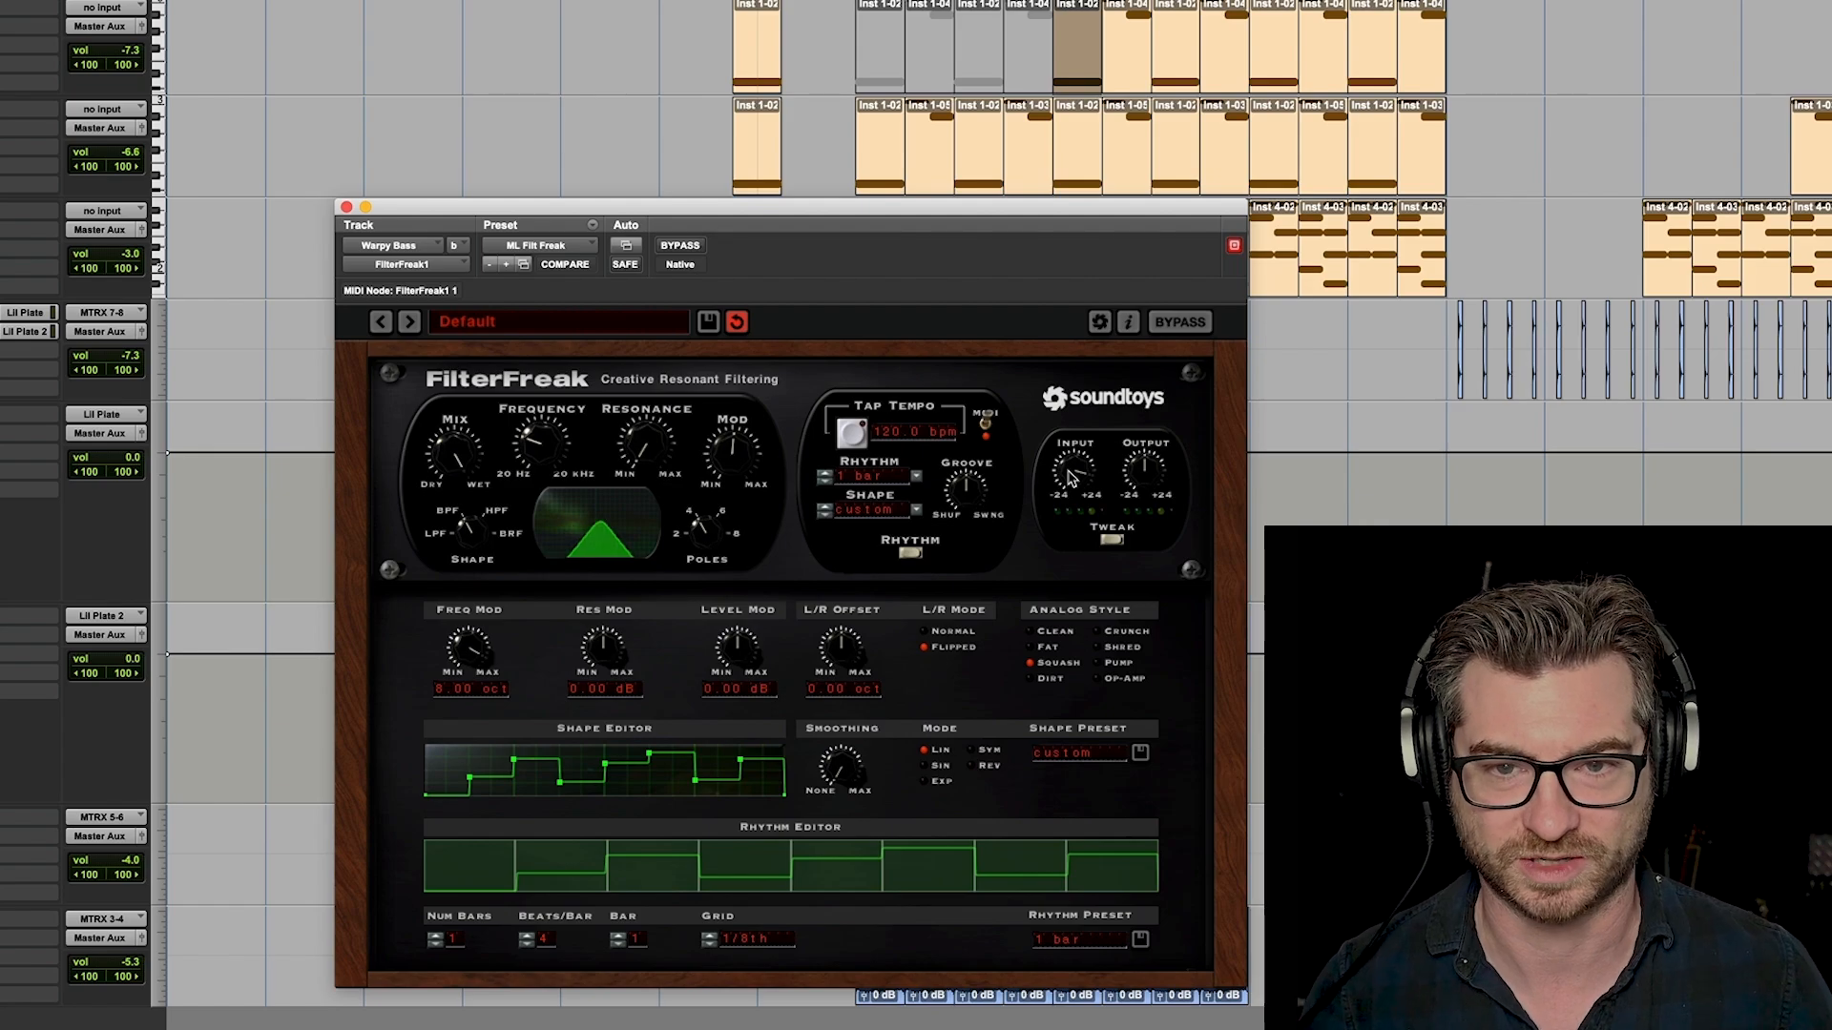
pyautogui.click(346, 207)
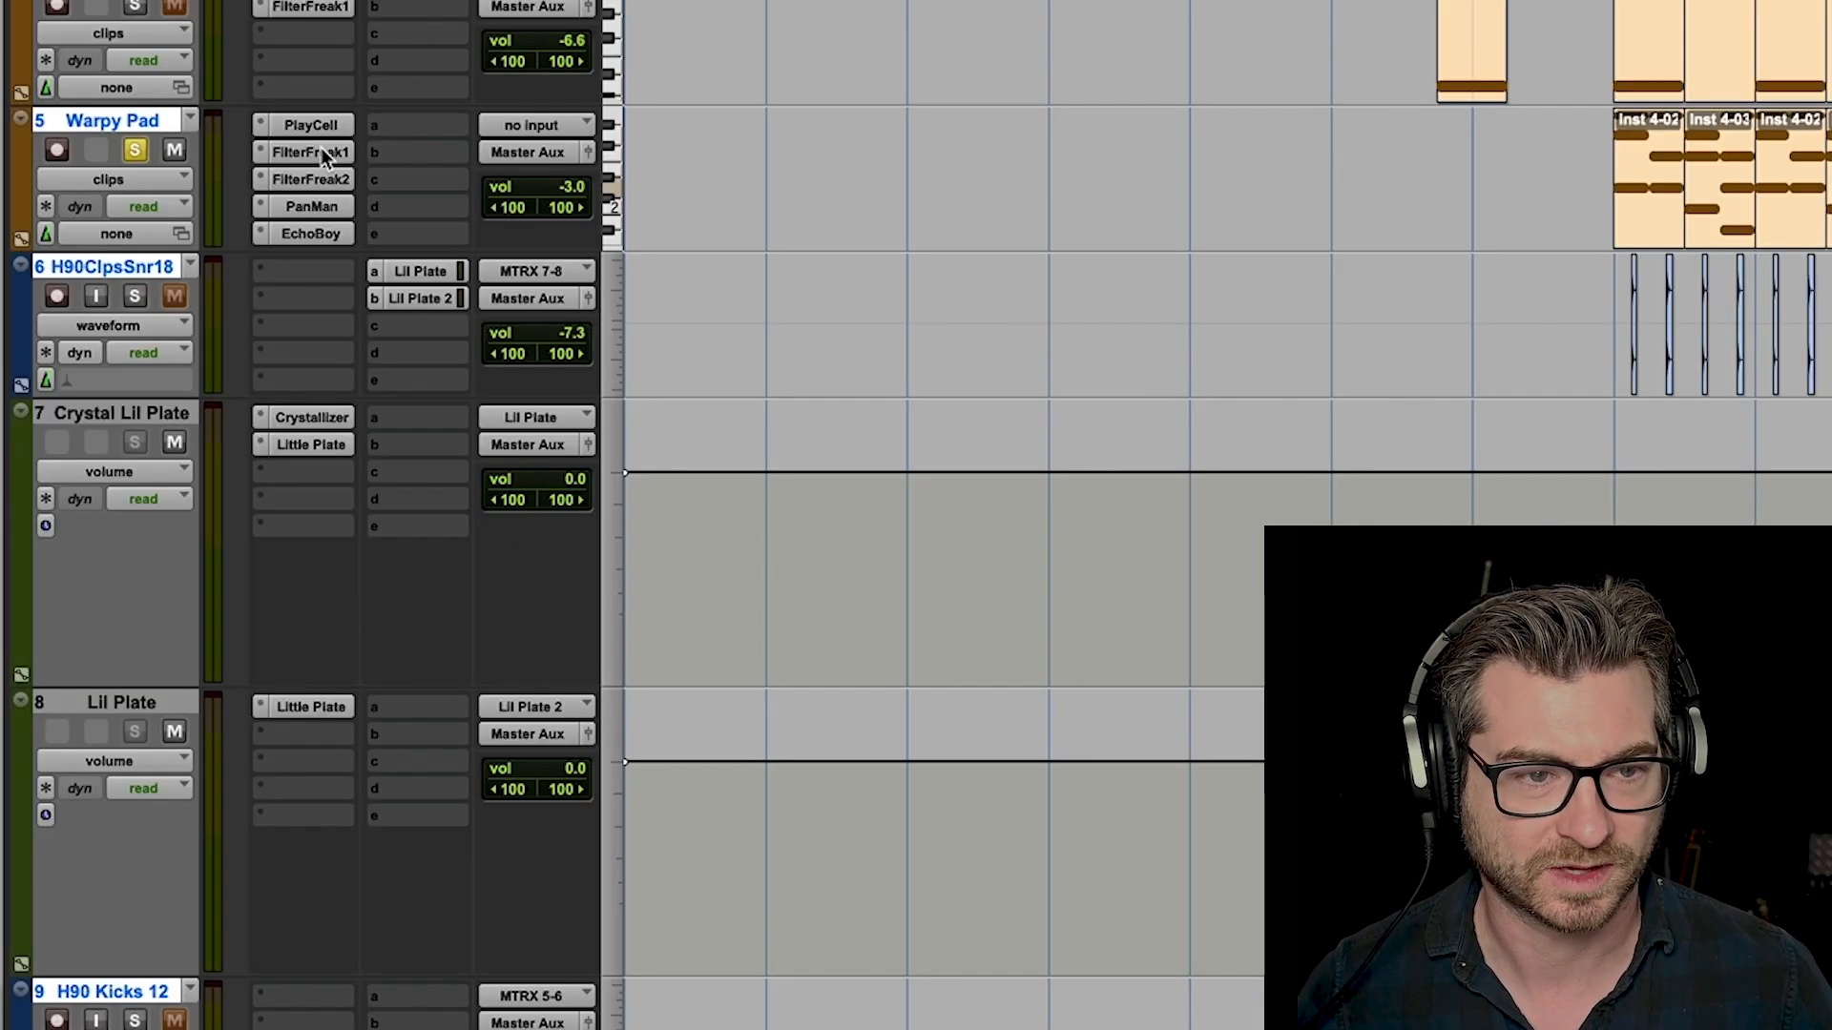
# Bypass FilterFreak1, FilterFreak2, PanMan and EchoBoy on the Warpy Pad track and select its first two clips, Inst 4-02 and Inst 4-03.
pyautogui.keyDown('super'); pyautogui.click(321, 150); pyautogui.keyUp('super')
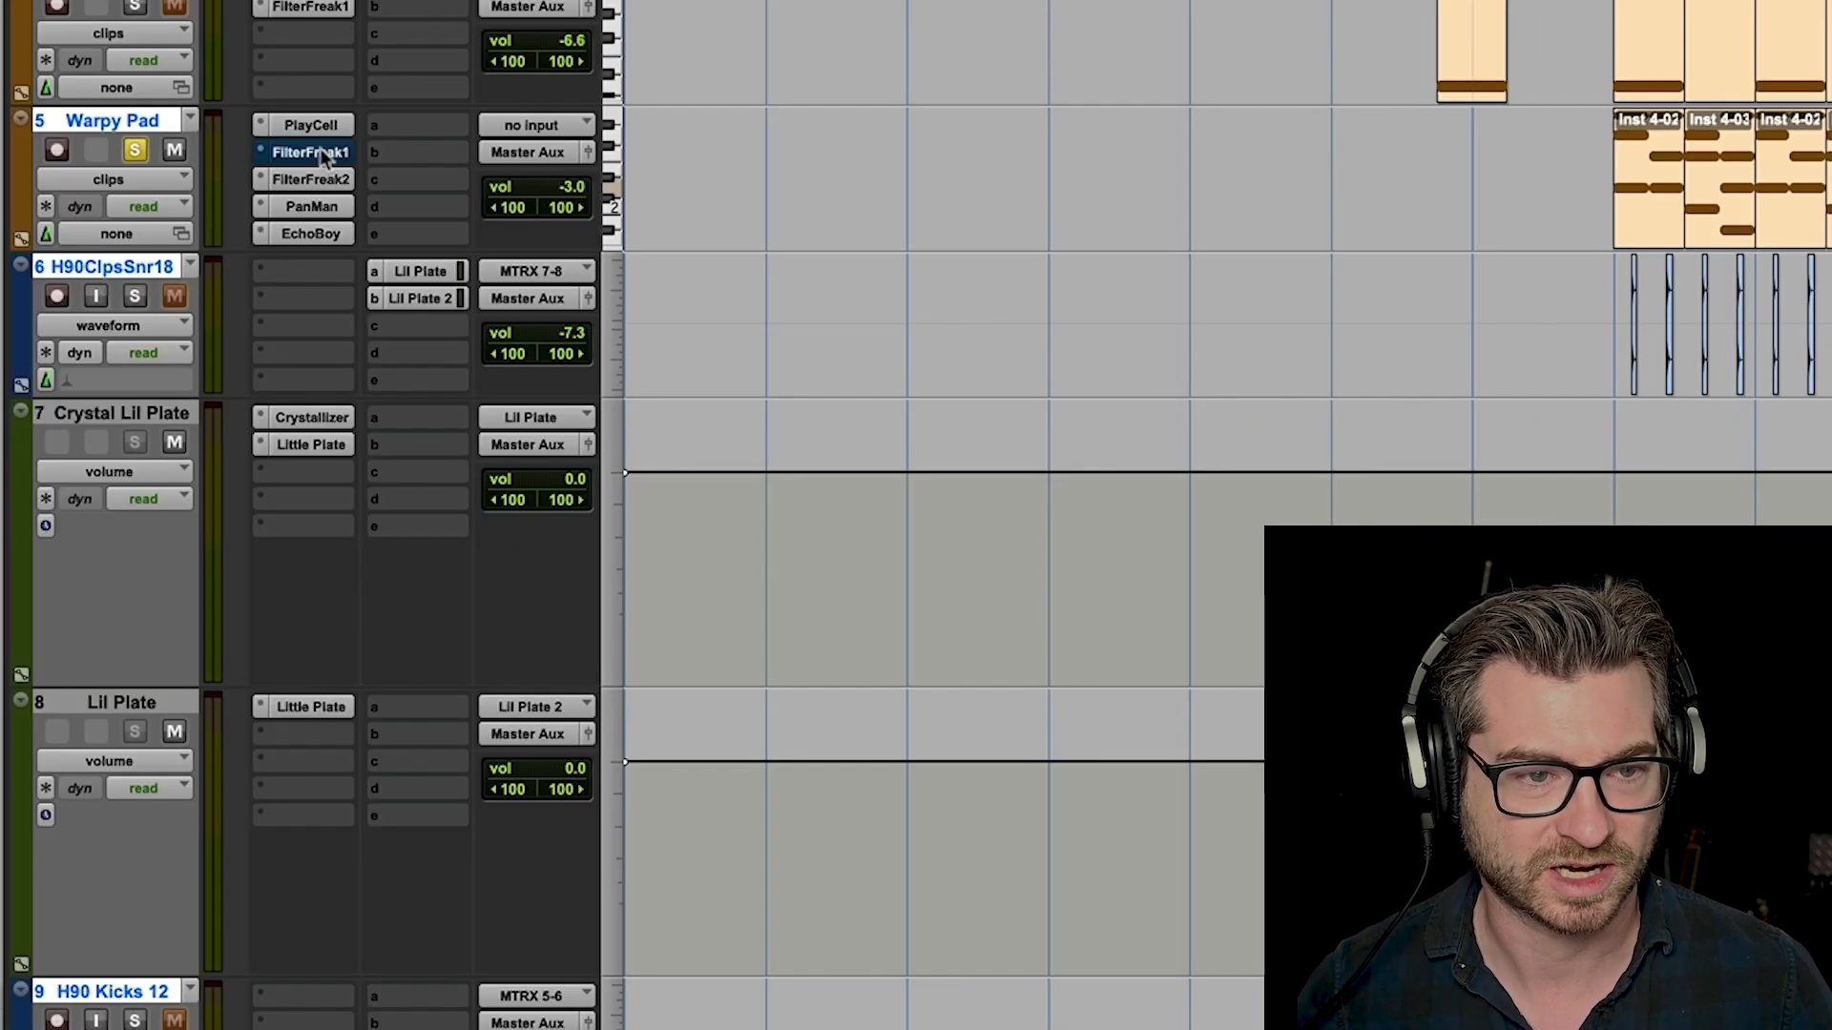
pyautogui.keyDown('super'); pyautogui.click(313, 180); pyautogui.keyUp('super')
pyautogui.keyDown('super'); pyautogui.click(308, 204); pyautogui.keyUp('super')
pyautogui.keyDown('super'); pyautogui.click(313, 238); pyautogui.keyUp('super')
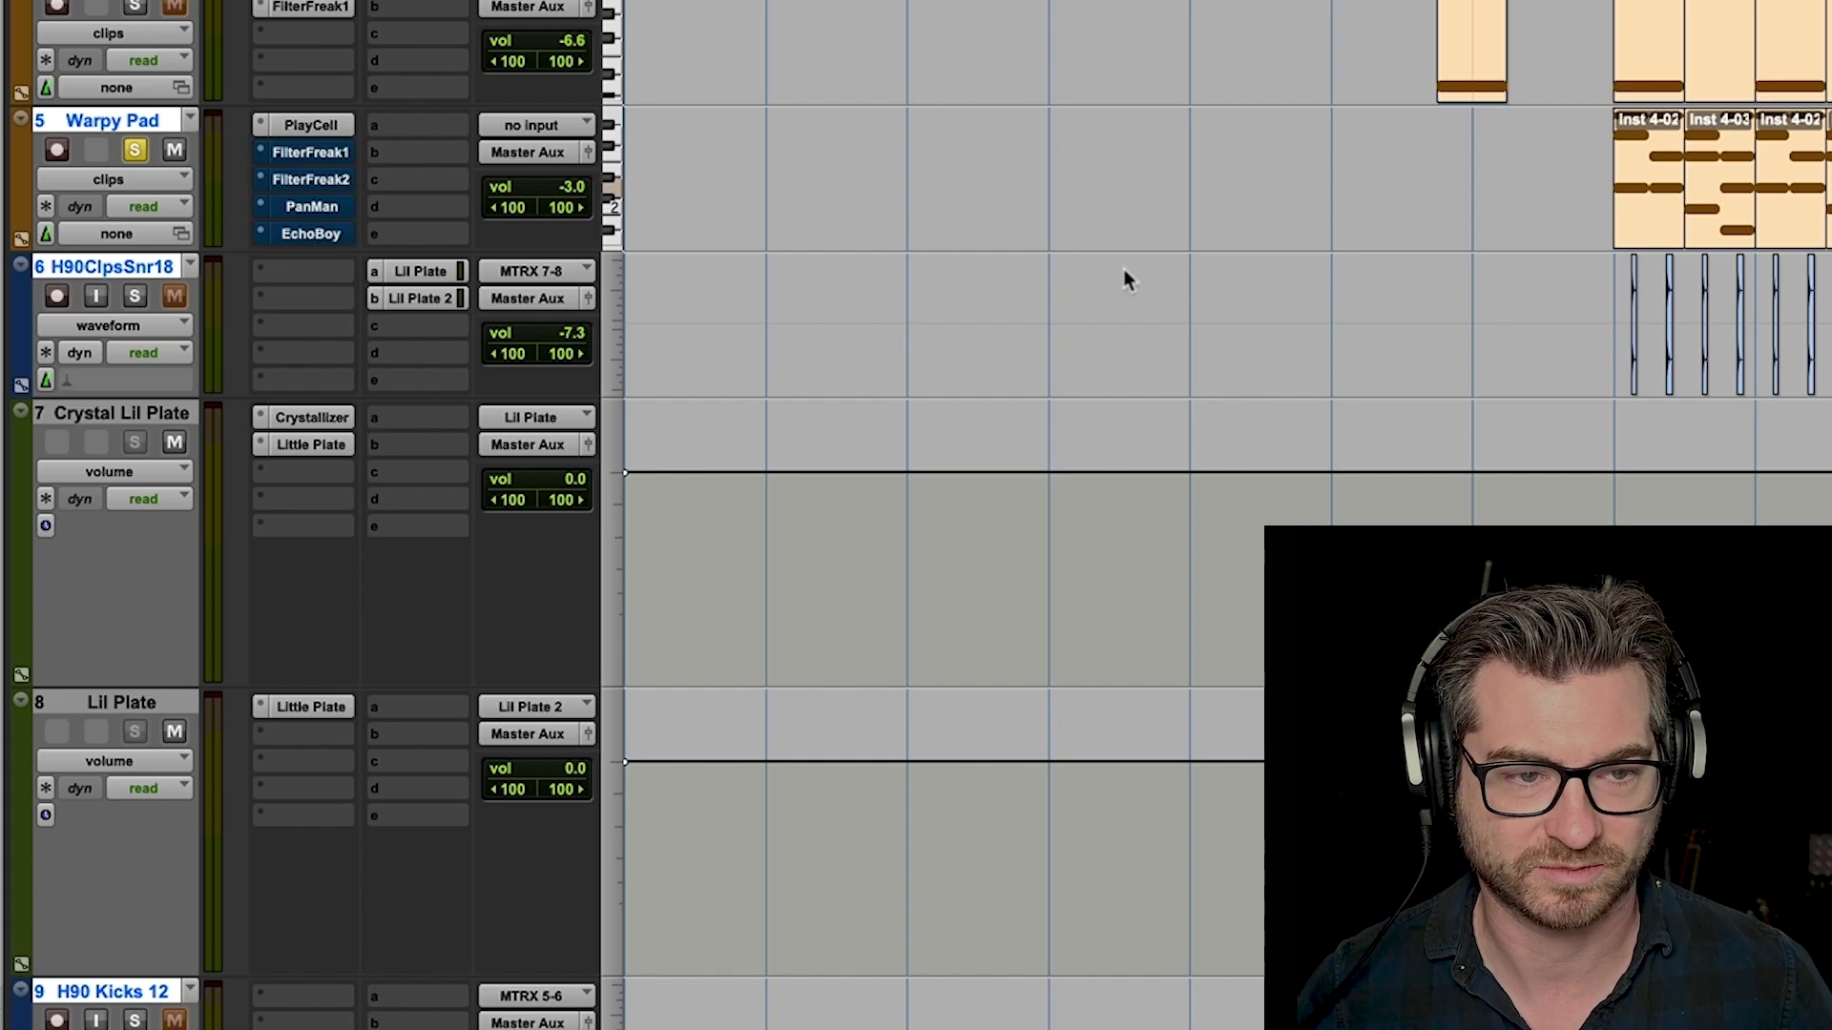
pyautogui.click(1653, 223)
pyautogui.keyDown('shift'); pyautogui.click(1733, 227); pyautogui.keyUp('shift')
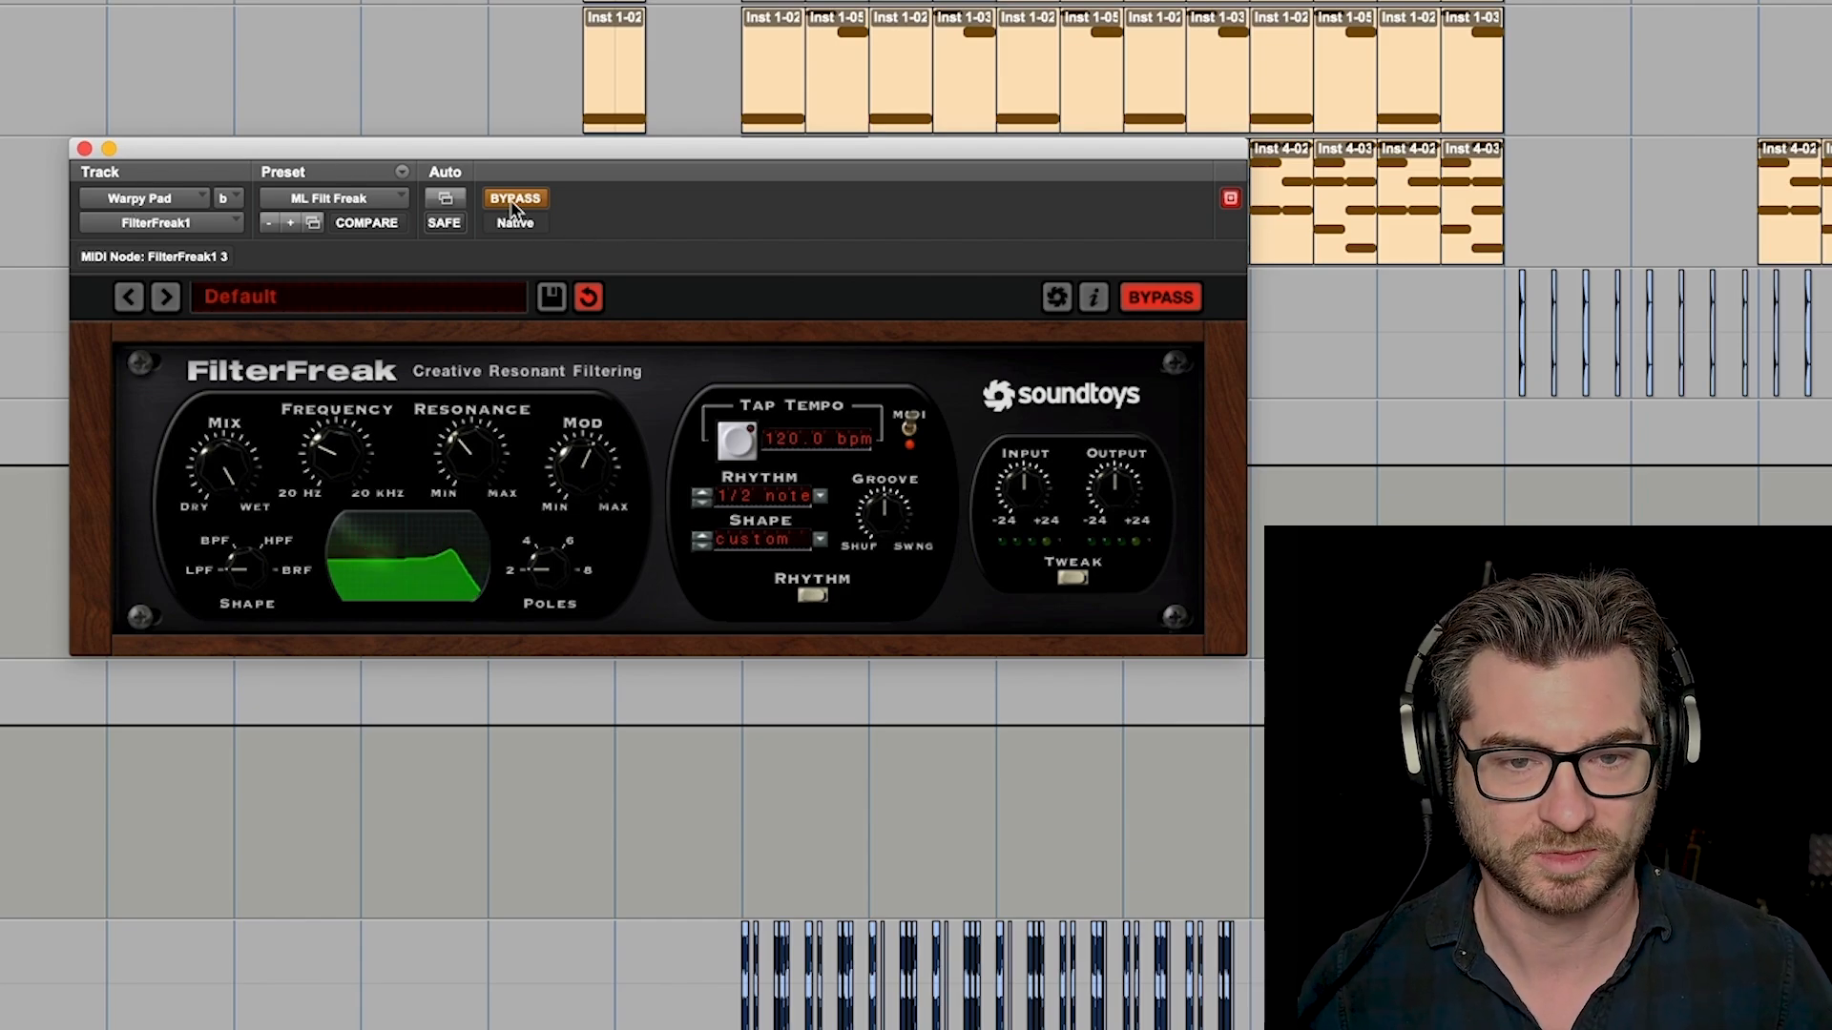
# Take FilterFreak1 on Warpy Pad out of bypass and expand its Tweak settings.
pyautogui.click(540, 199)
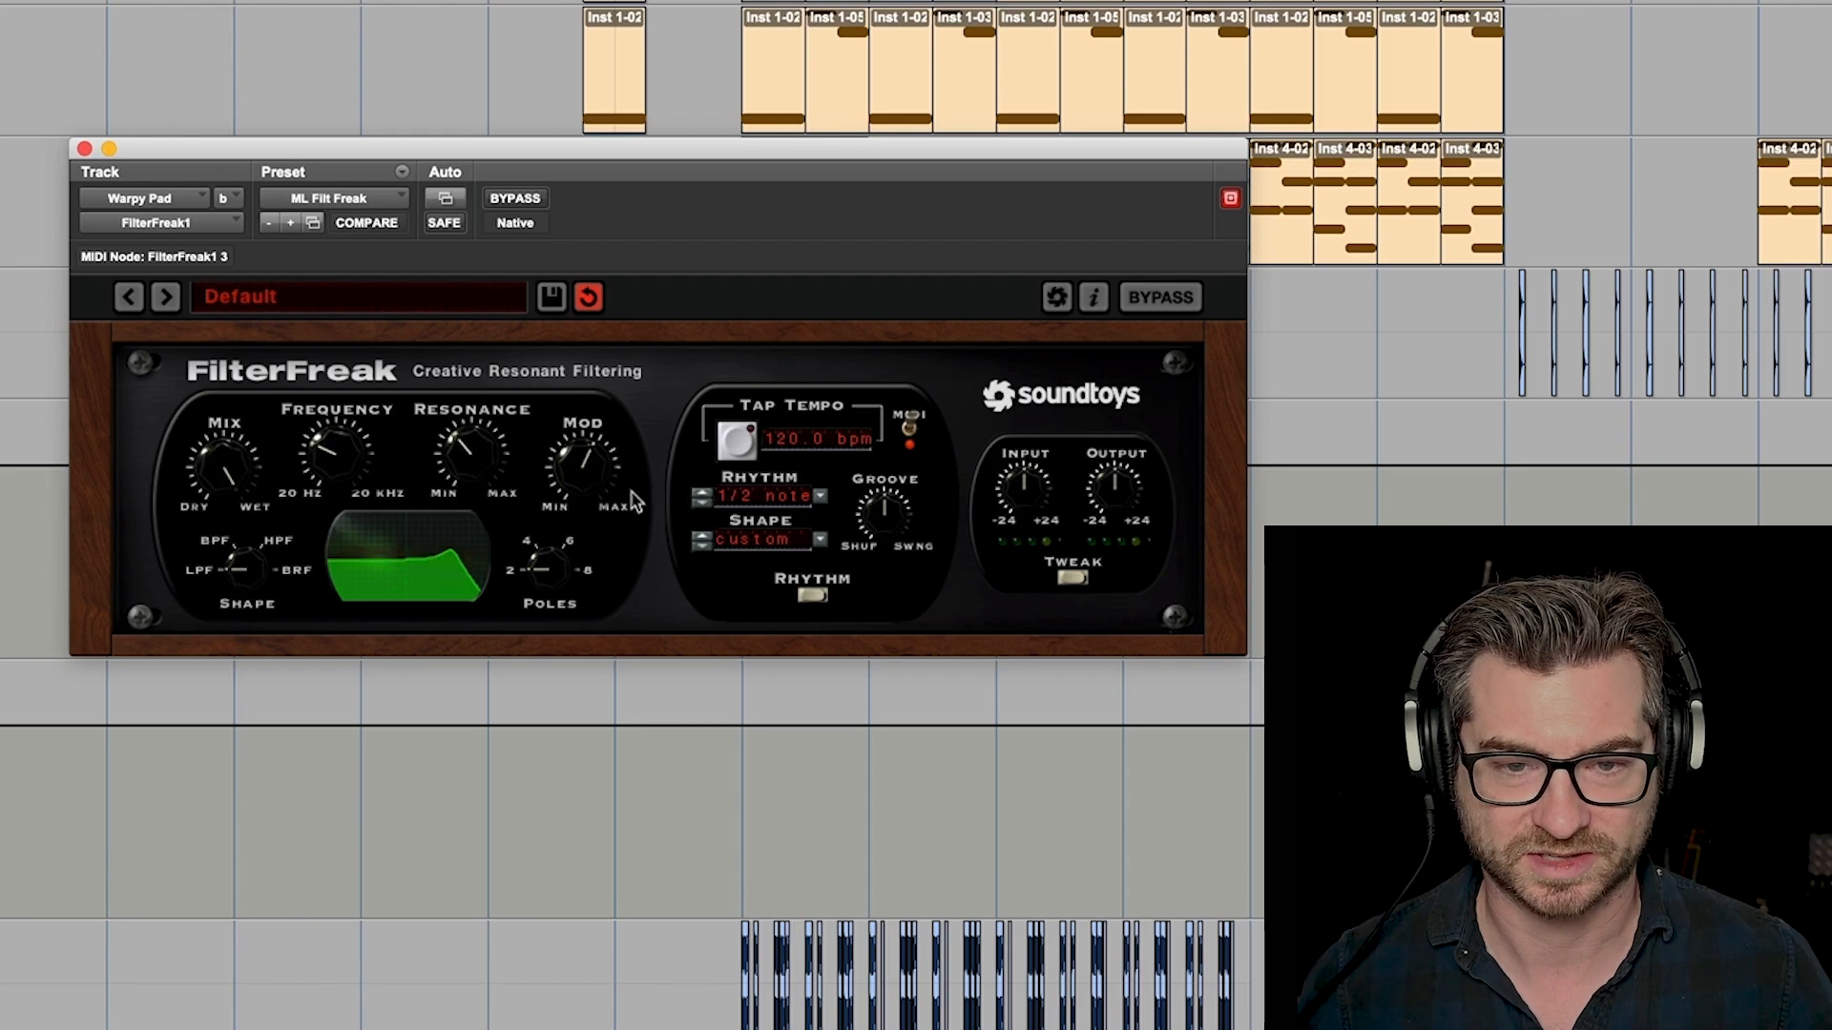
pyautogui.click(1073, 579)
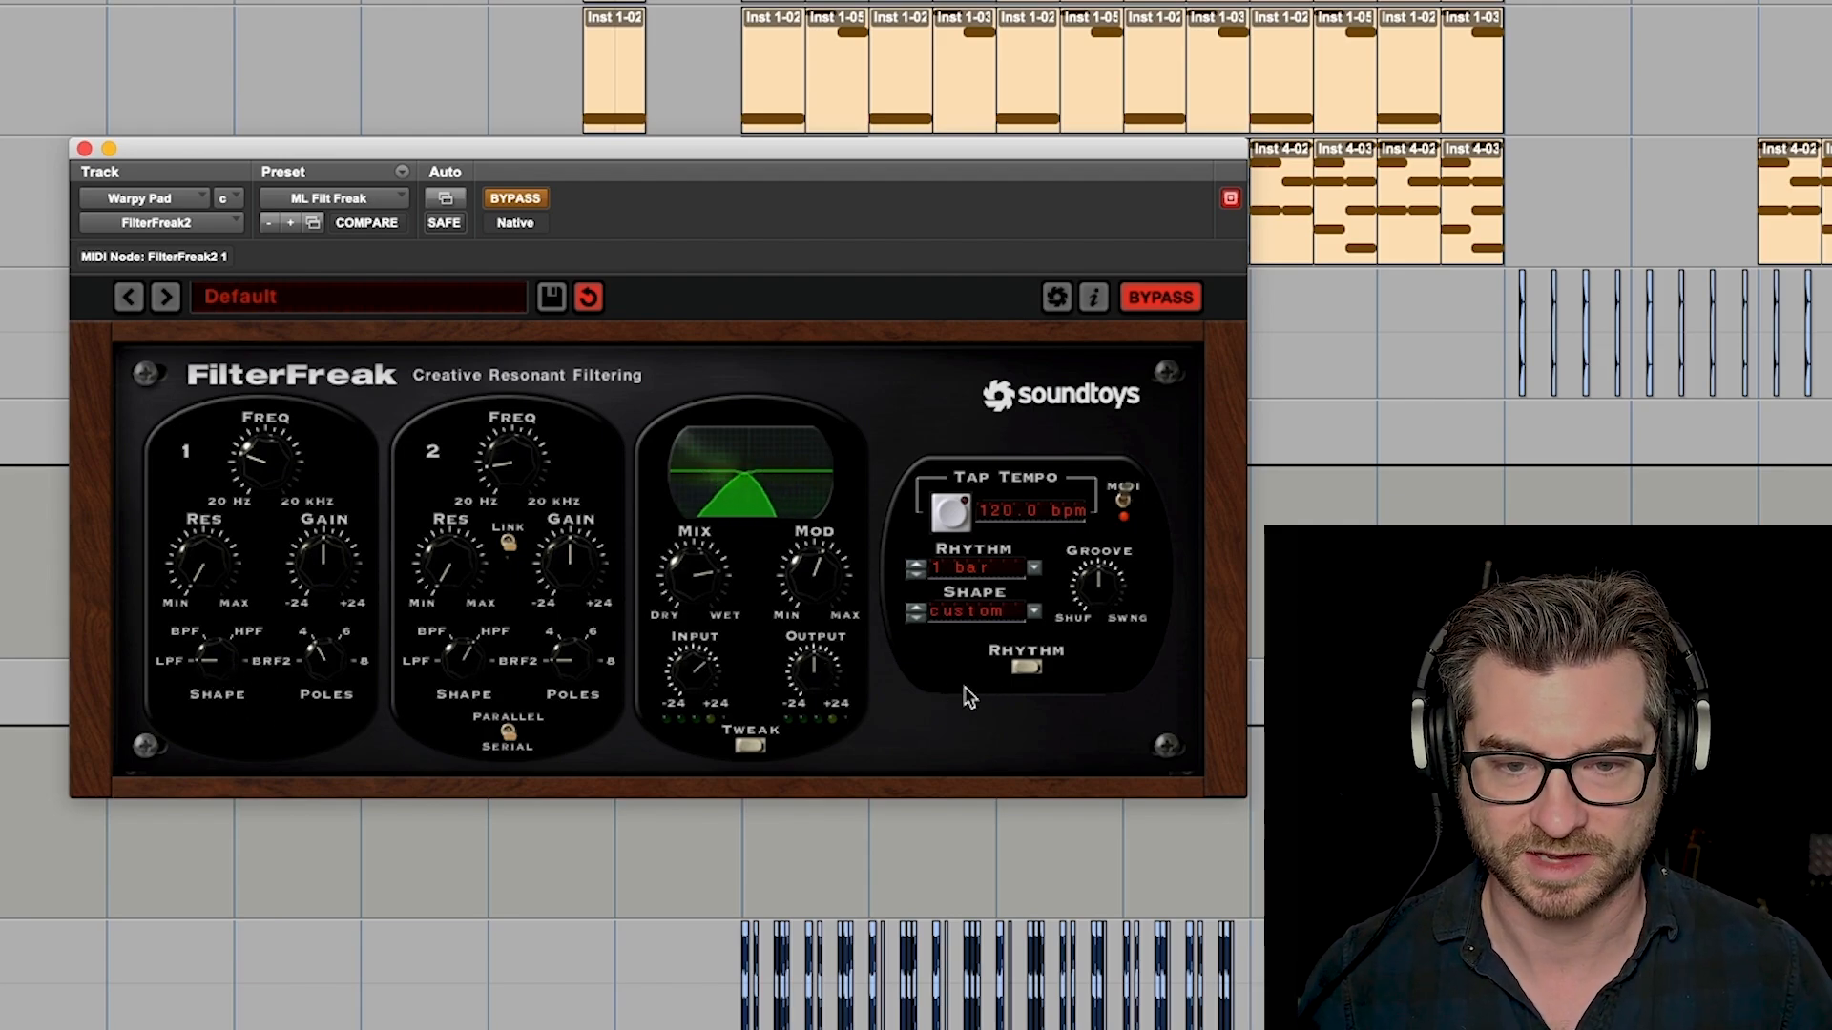
# Expand the Tweak settings of FilterFreak2 on Warpy Pad, take it out of bypass and lower its Mix.
pyautogui.click(1025, 668)
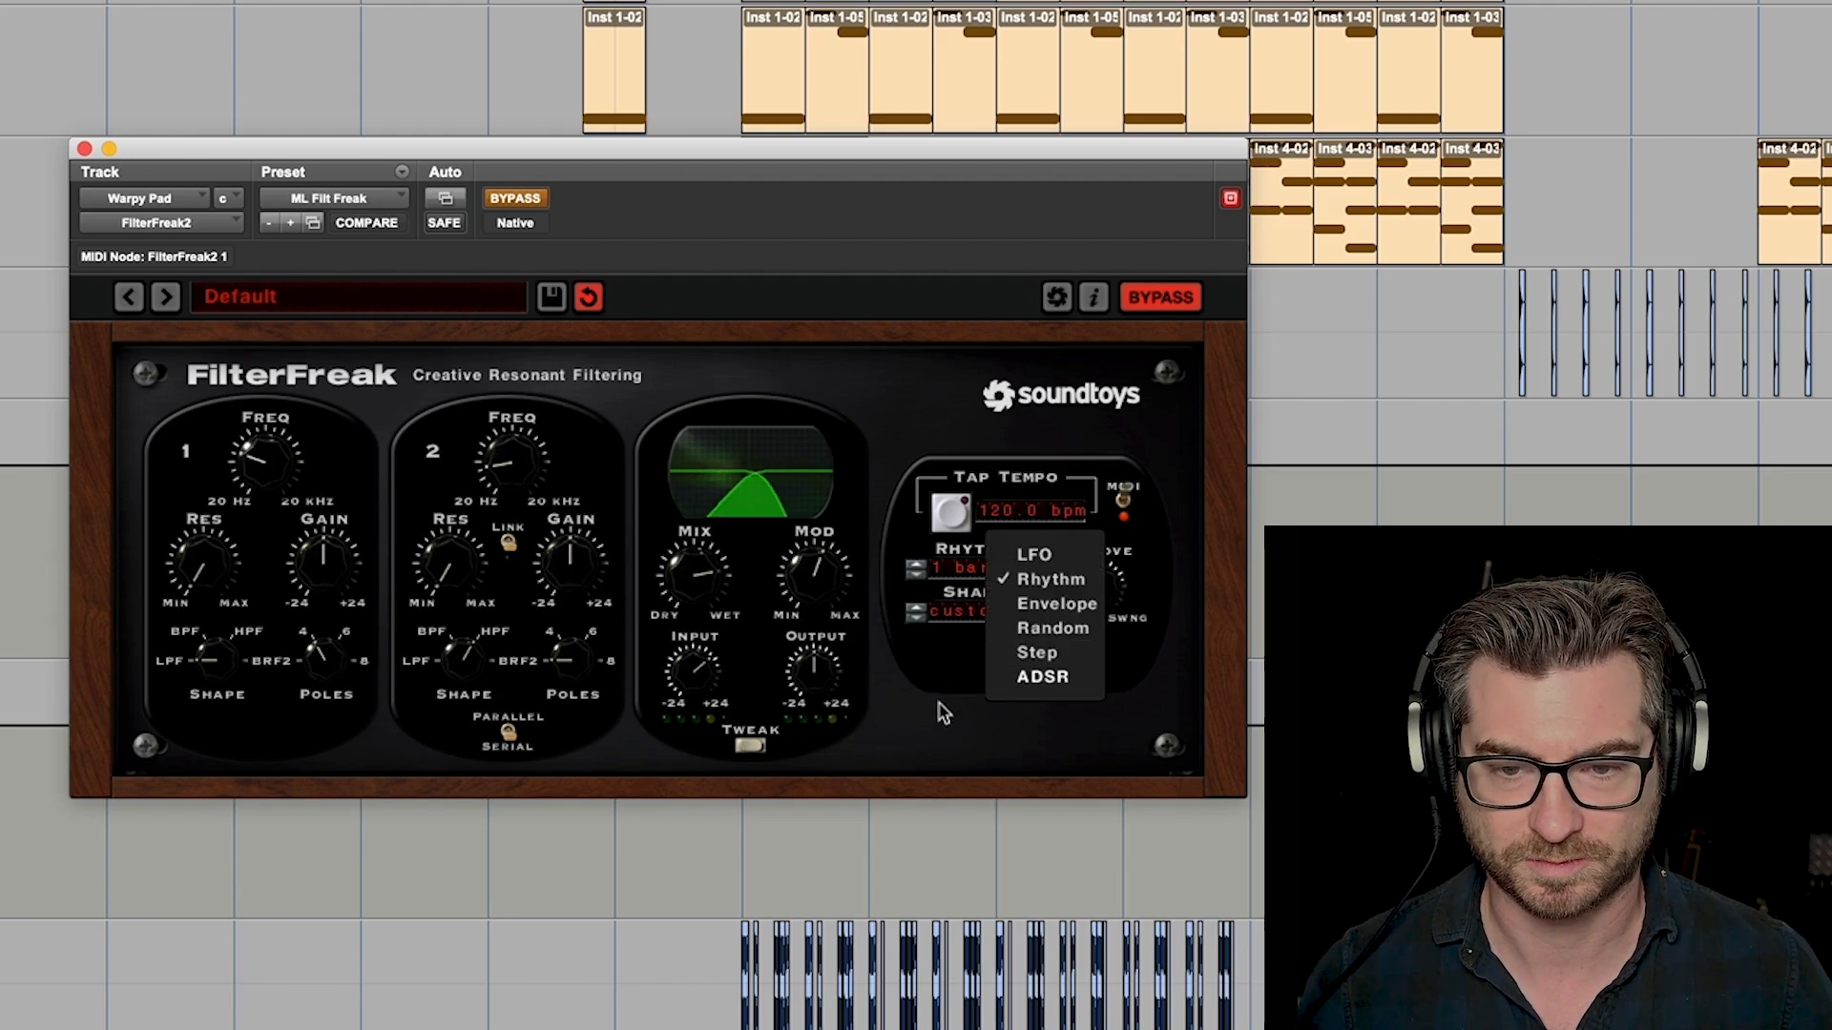
pyautogui.click(749, 746)
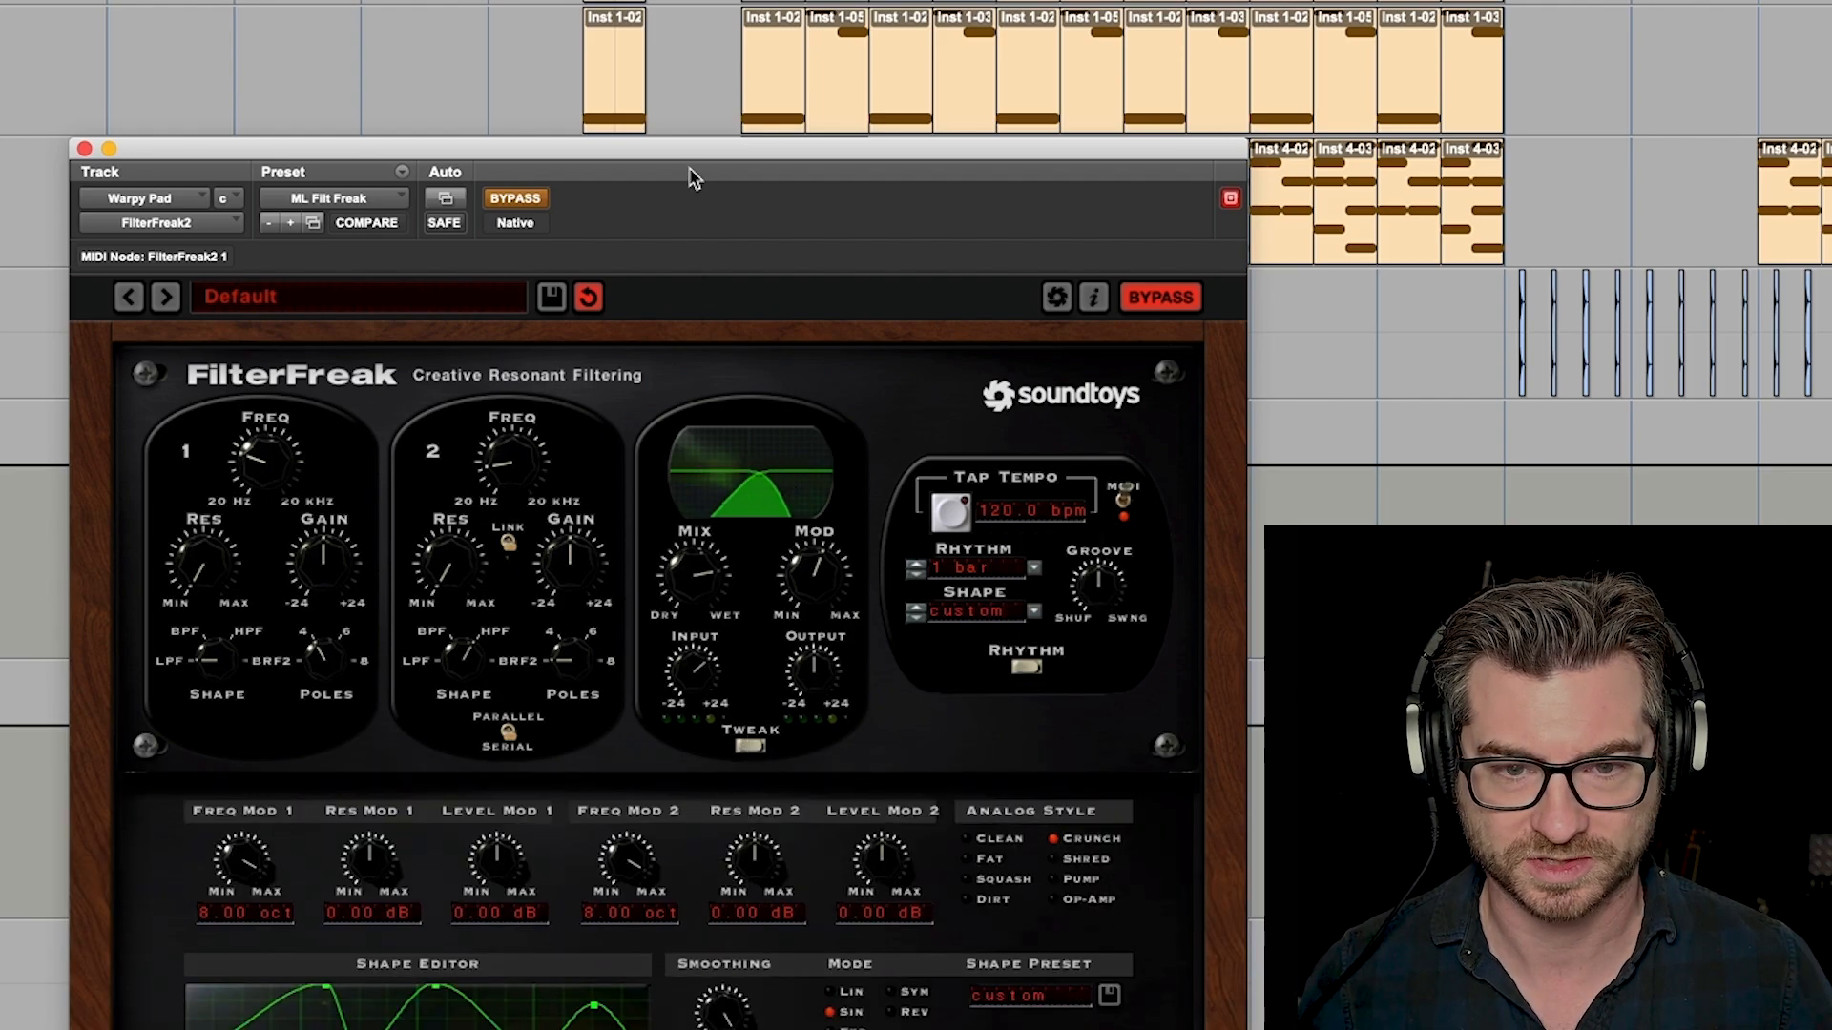
pyautogui.moveTo(695, 149); pyautogui.dragTo(737, 0)
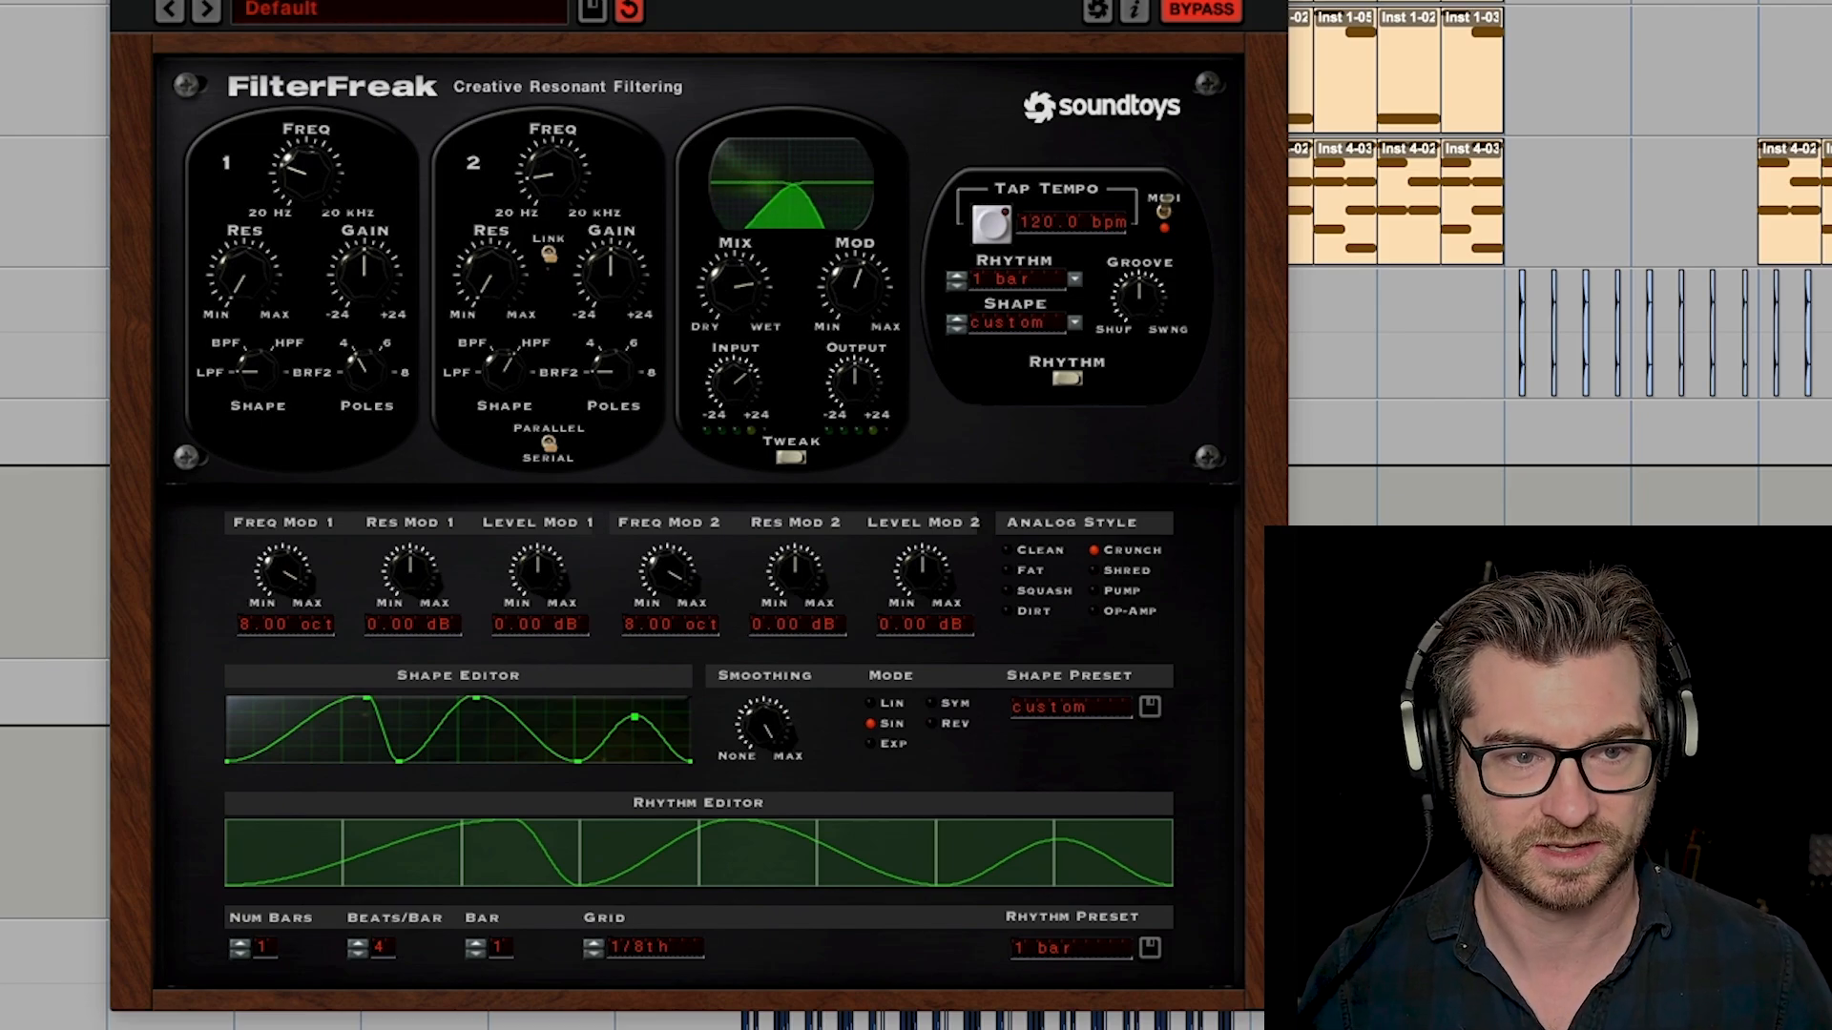
pyautogui.click(1201, 8)
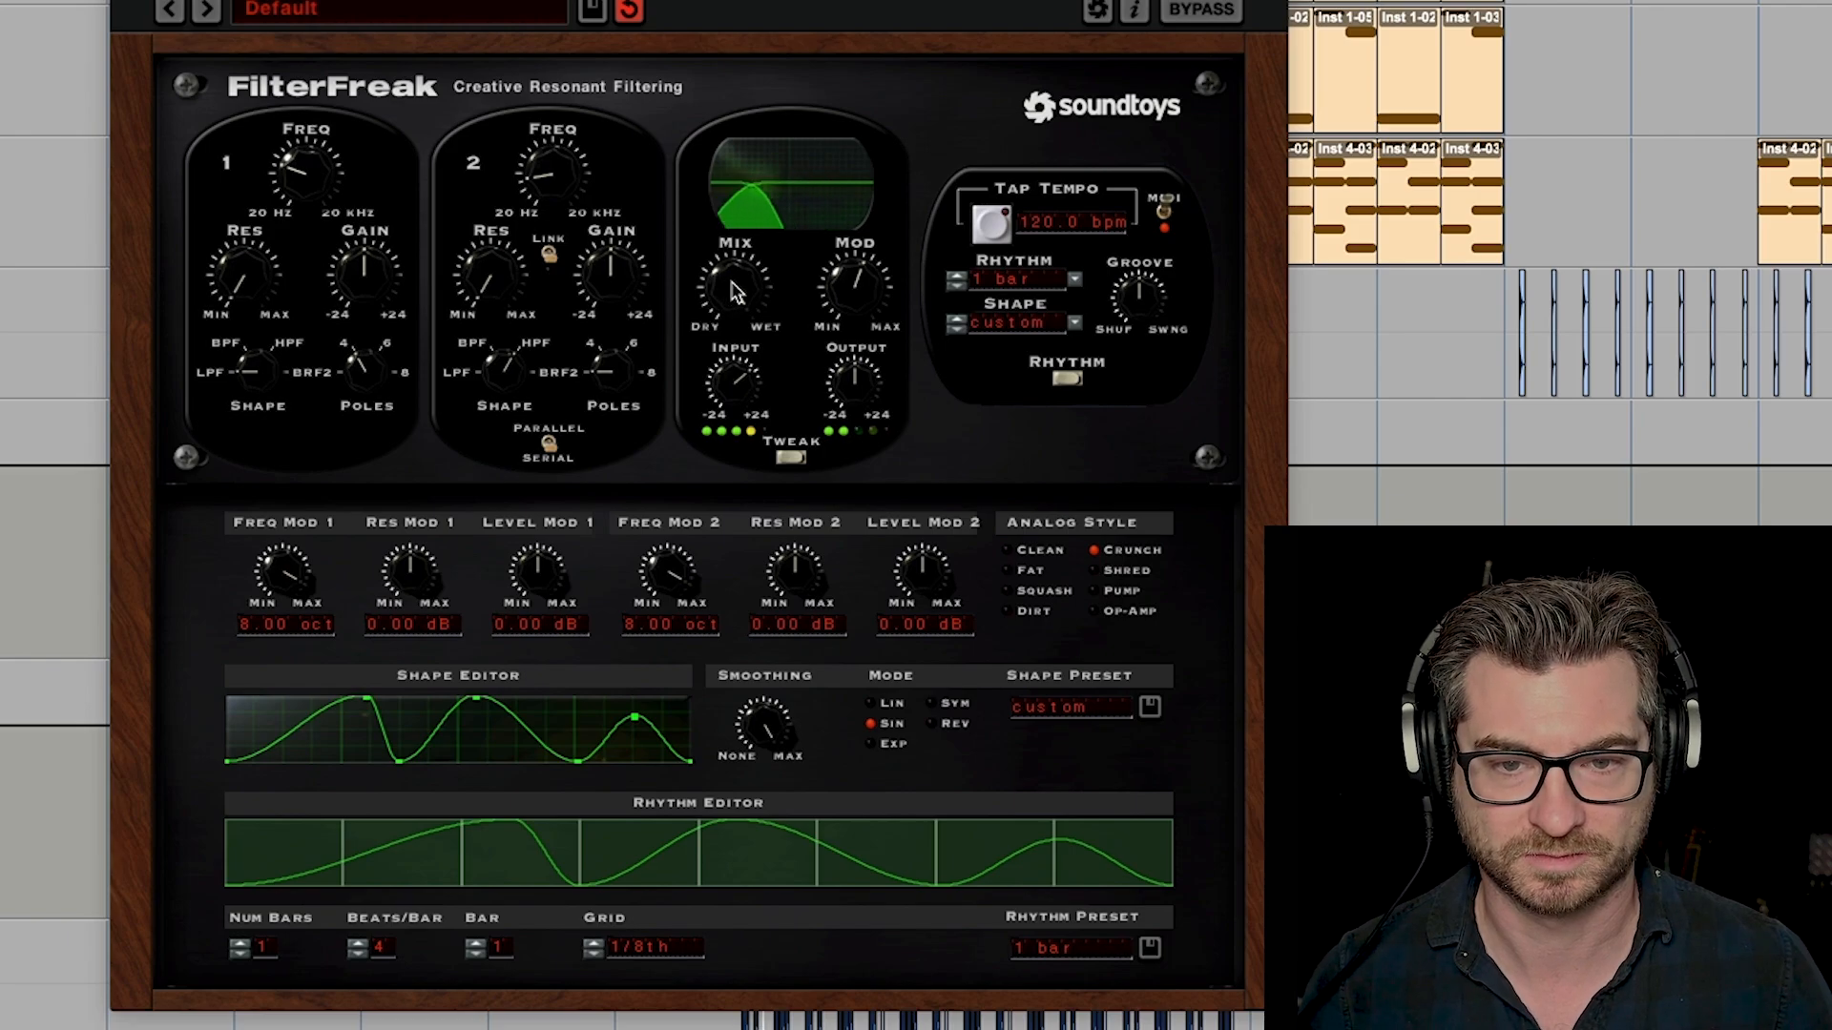
pyautogui.moveTo(735, 291); pyautogui.dragTo(733, 331)
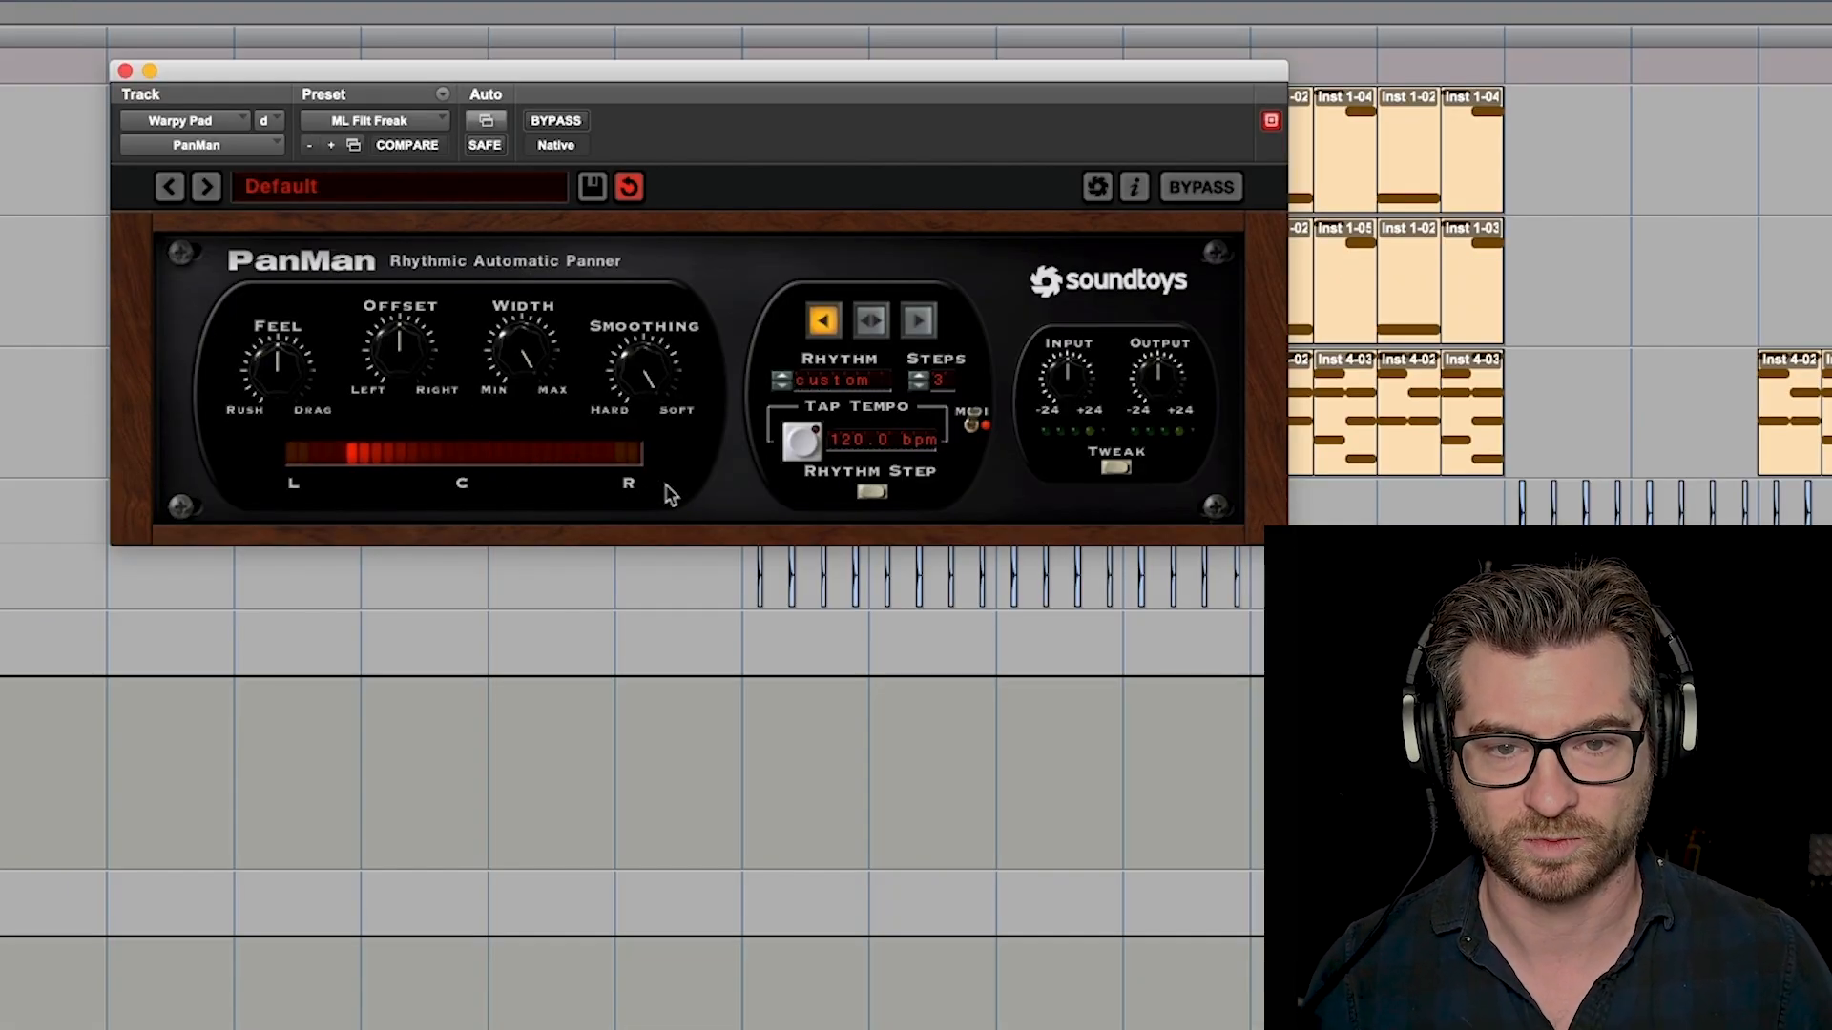
# Expand PanMan's Tweak settings on Warpy Pad, listen to the rhythmic panning and stop playback.
pyautogui.click(1116, 470)
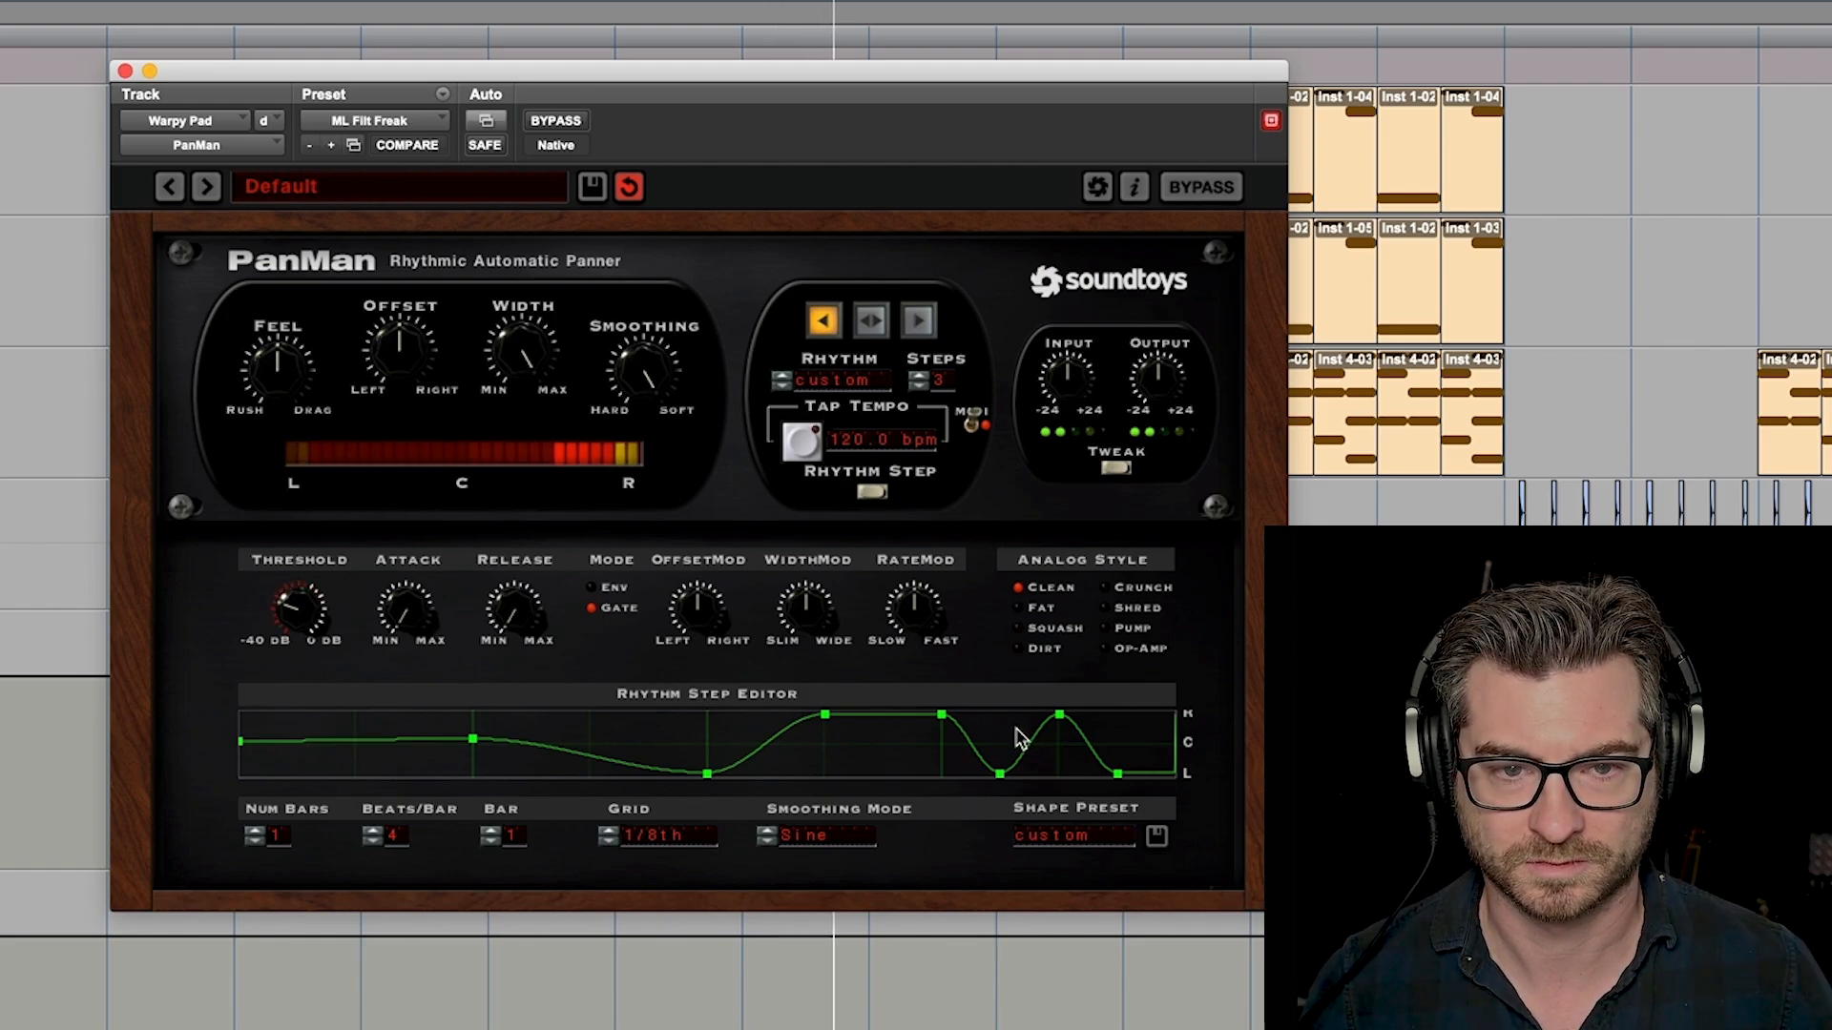
pyautogui.press('space')
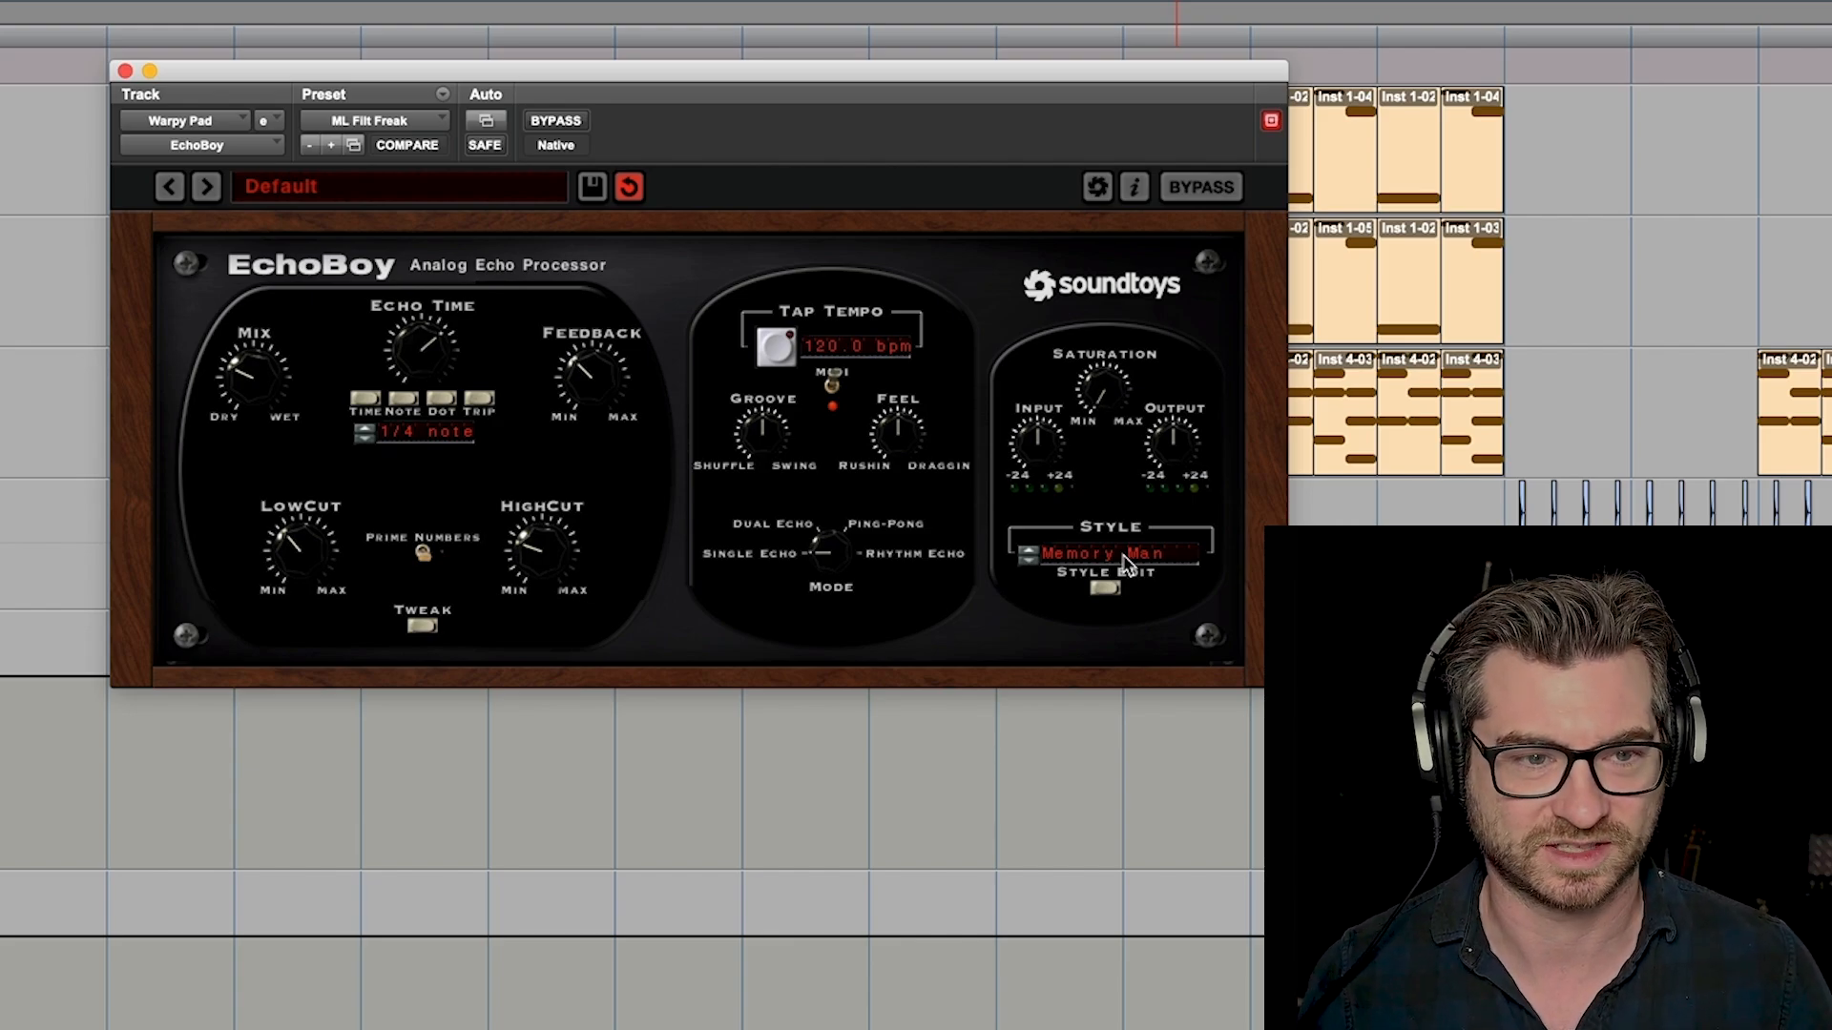
# Play the arrangement to audition EchoBoy's 1/4 note Memory Man delay on Warpy Pad.
pyautogui.press('space')
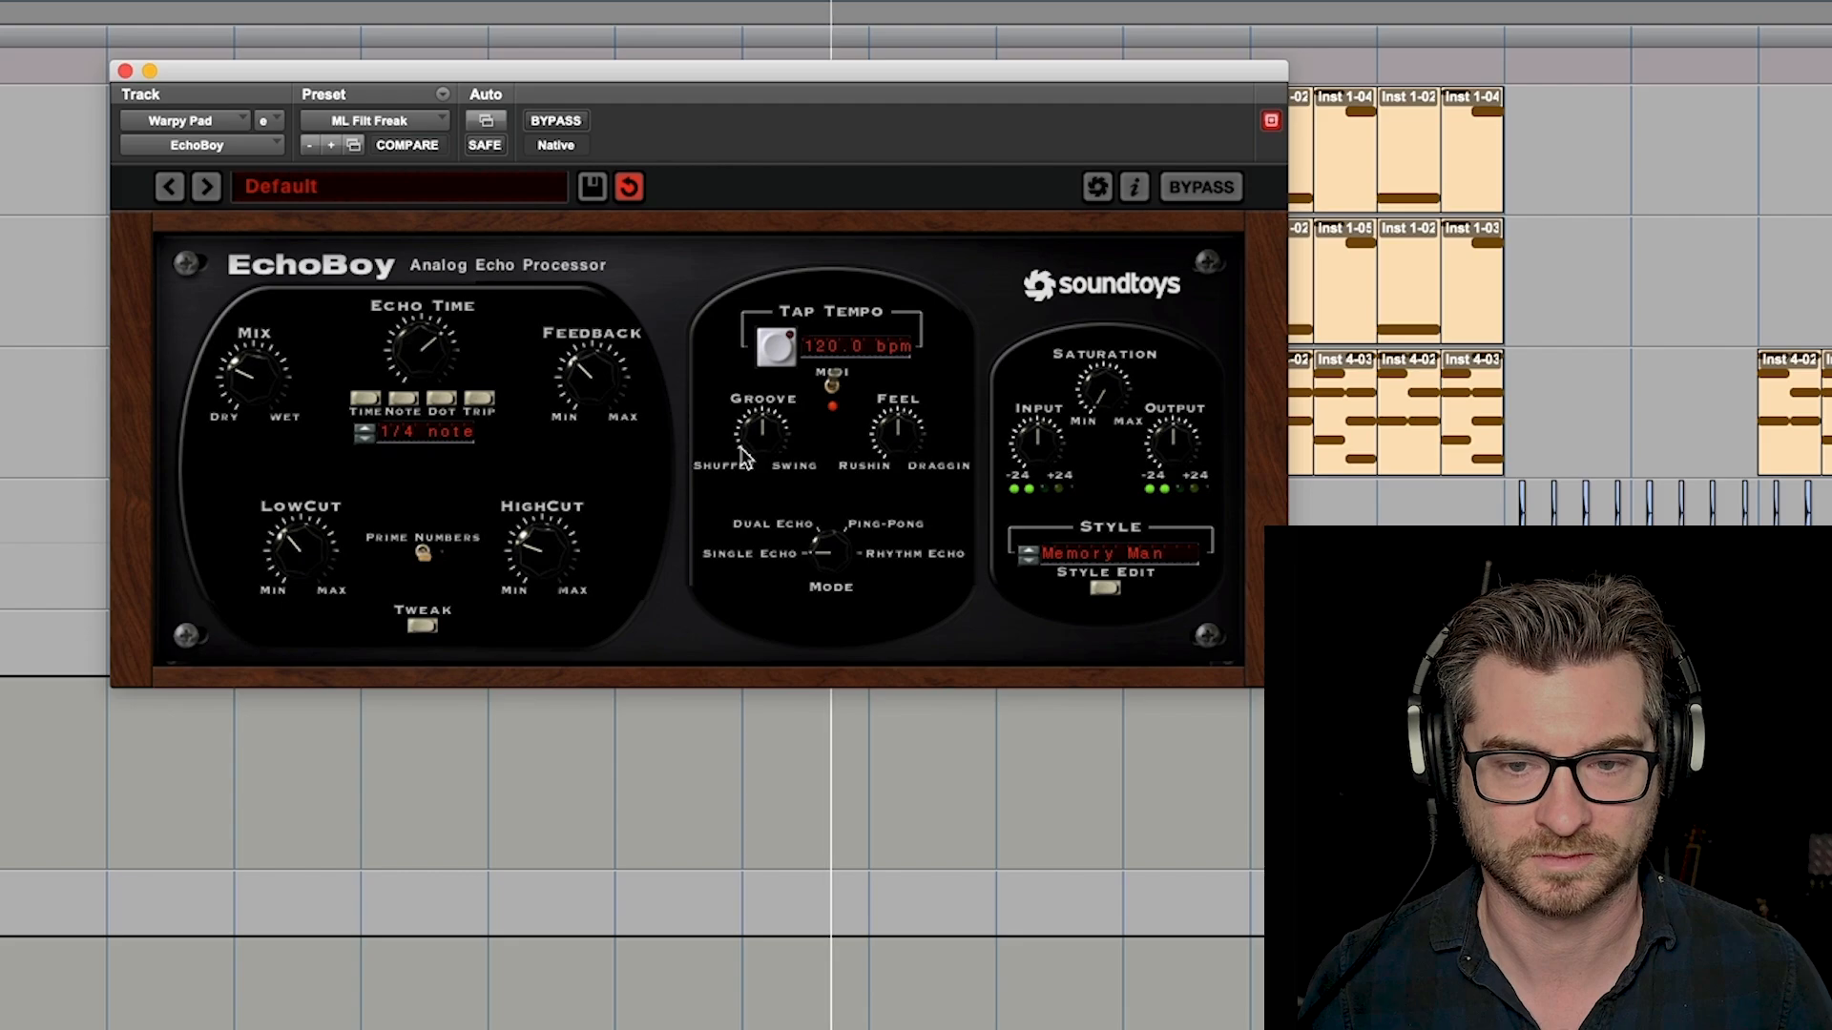
pyautogui.press('space')
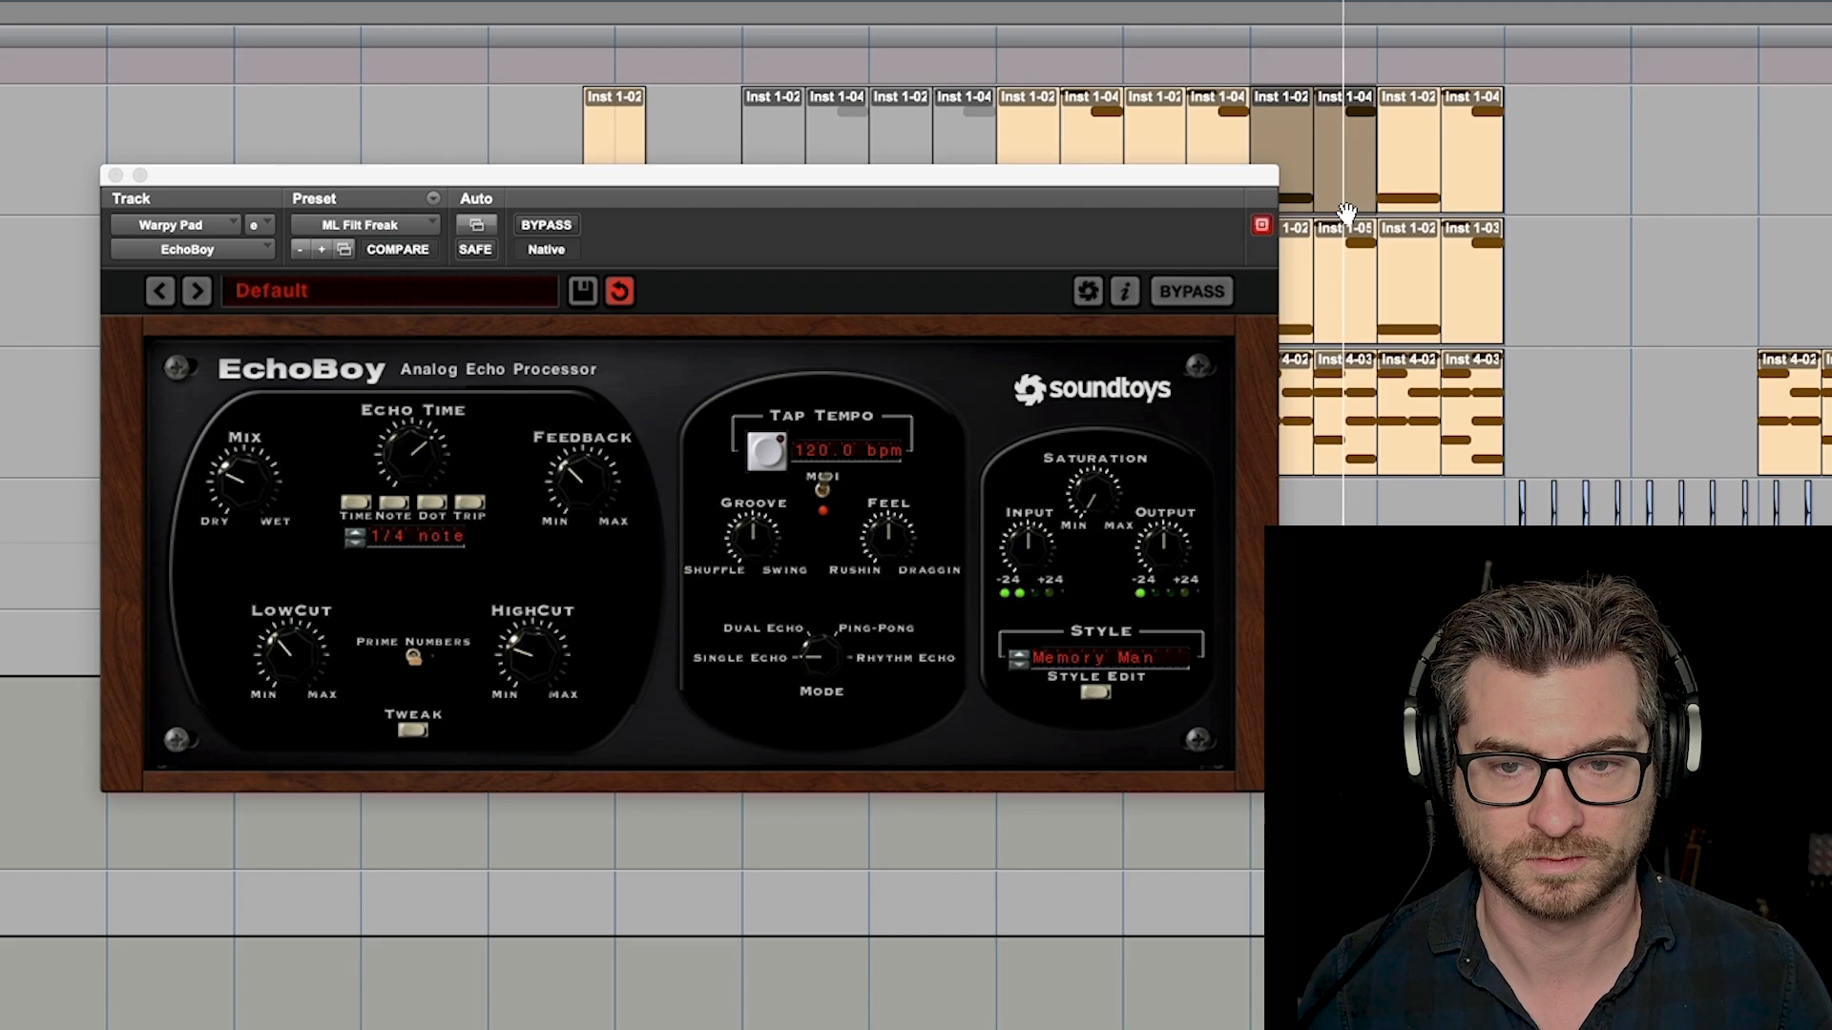
pyautogui.press('space')
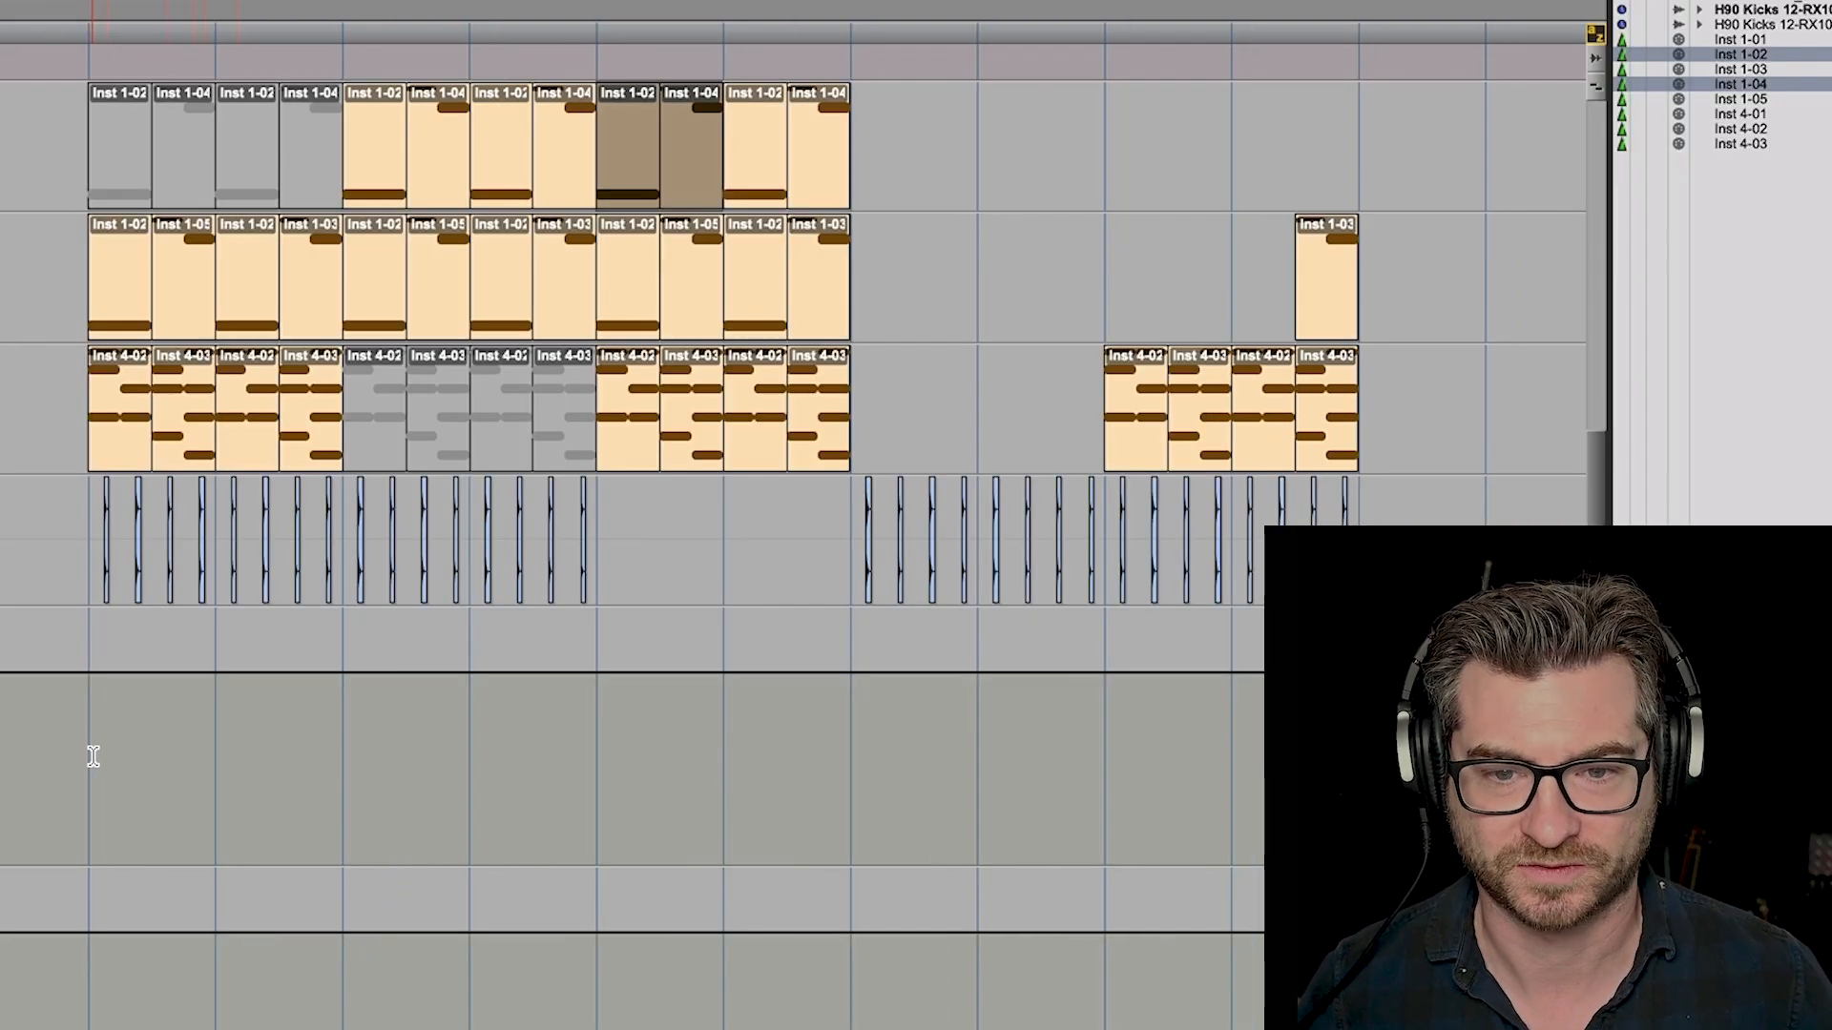
# Select the first two clips on the H90ClpsSnr18 track and play them.
pyautogui.click(97, 758)
pyautogui.press('t')
pyautogui.press('t')
pyautogui.moveTo(396, 522); pyautogui.dragTo(611, 535)
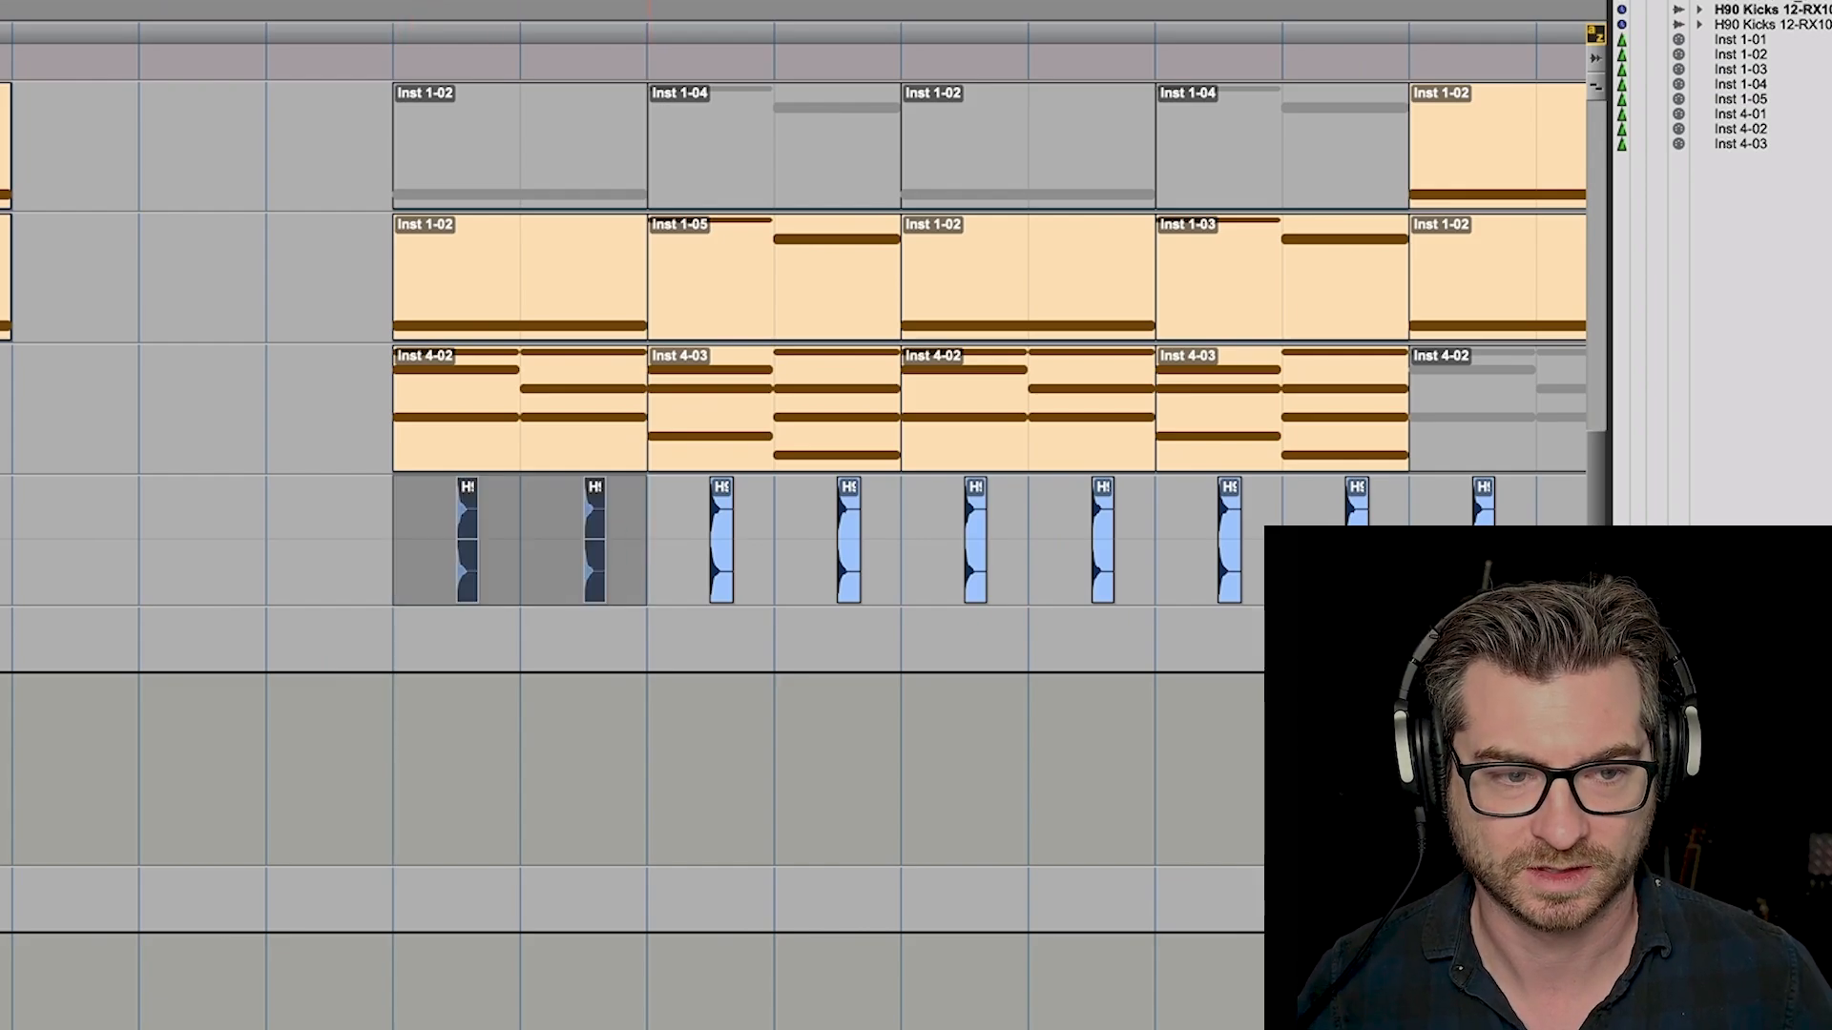
pyautogui.press('space')
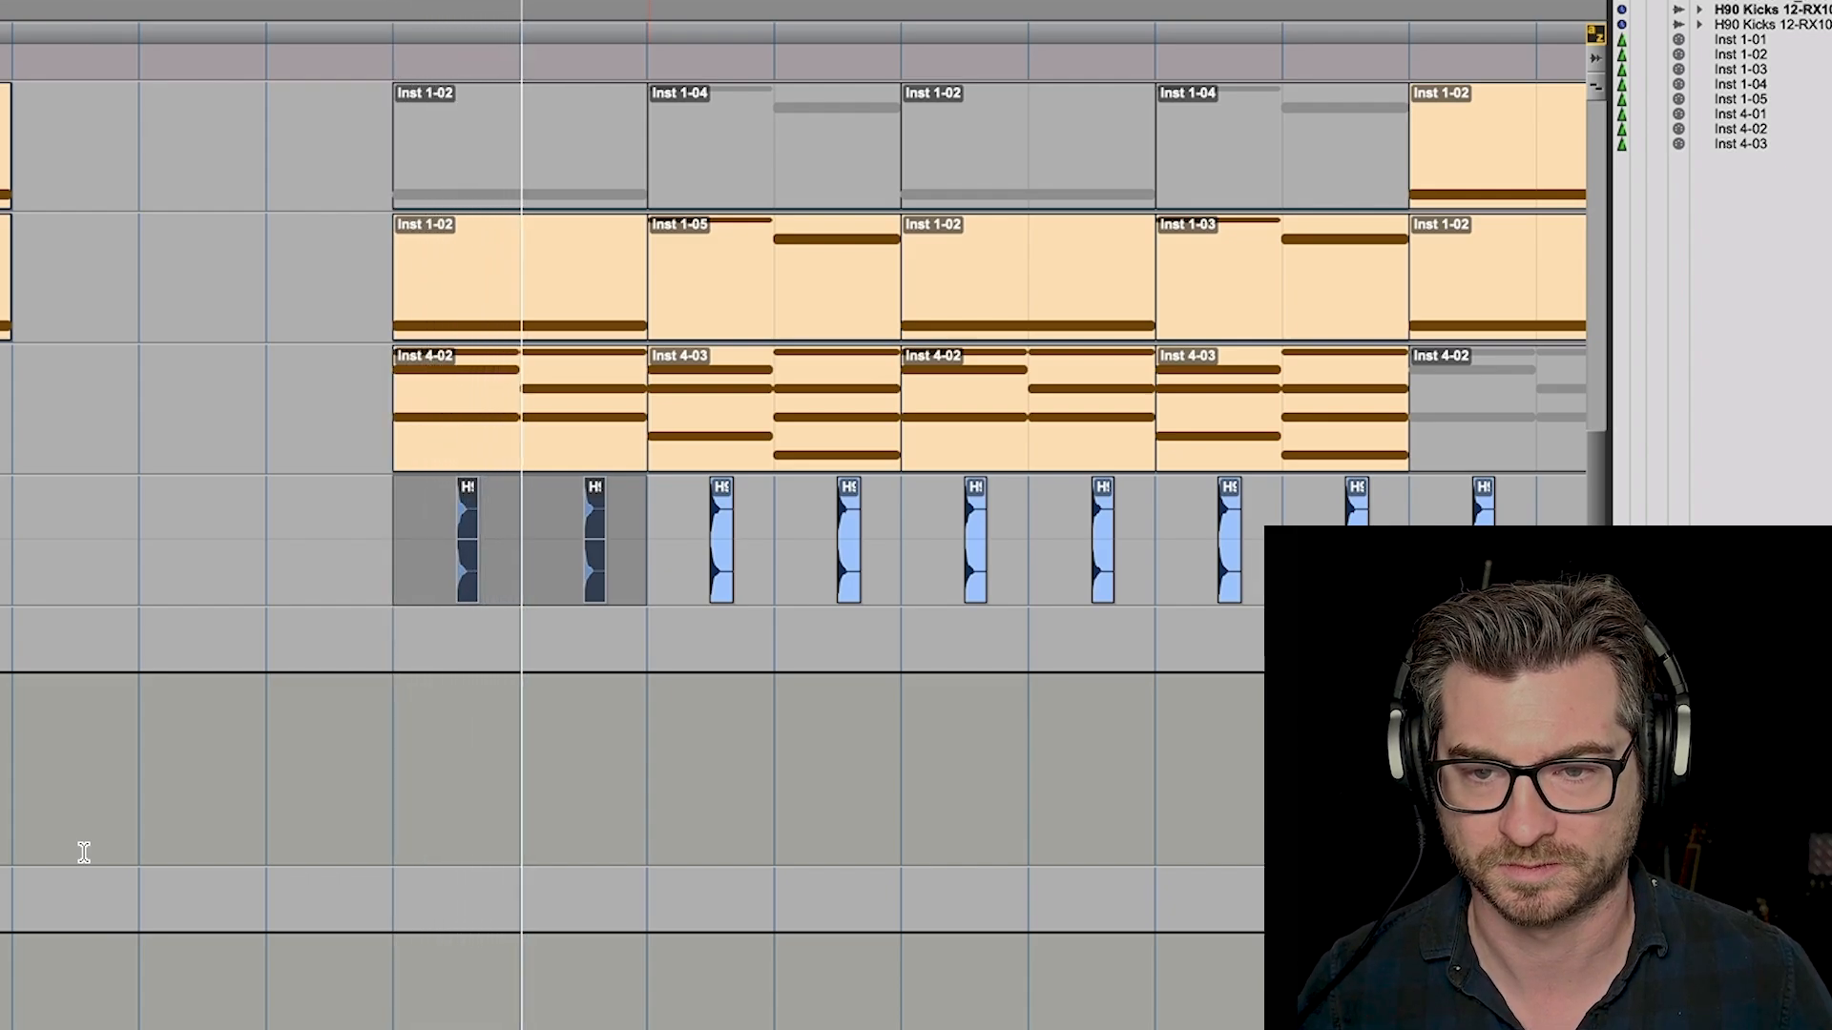
# Open the Little Plate reverb on the Lil Plate track and audition the first two clap/snare clips through it.
pyautogui.press('space')
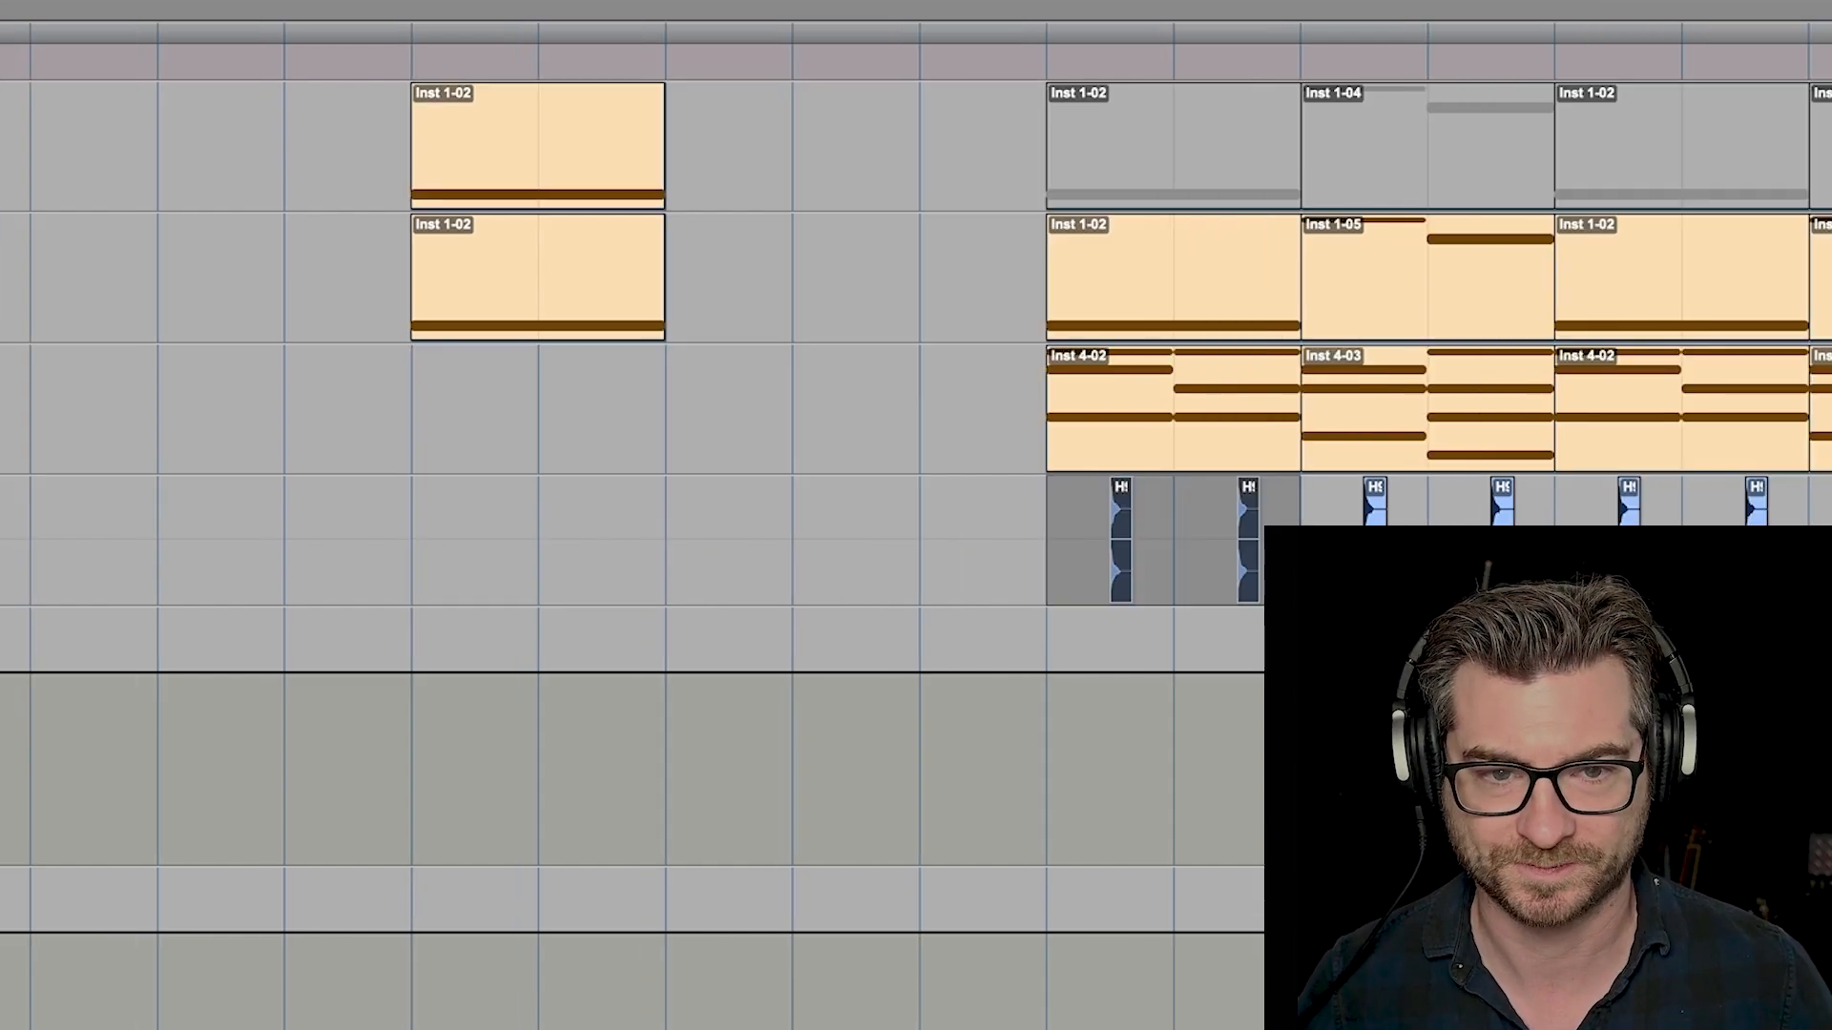
pyautogui.click(3, 802)
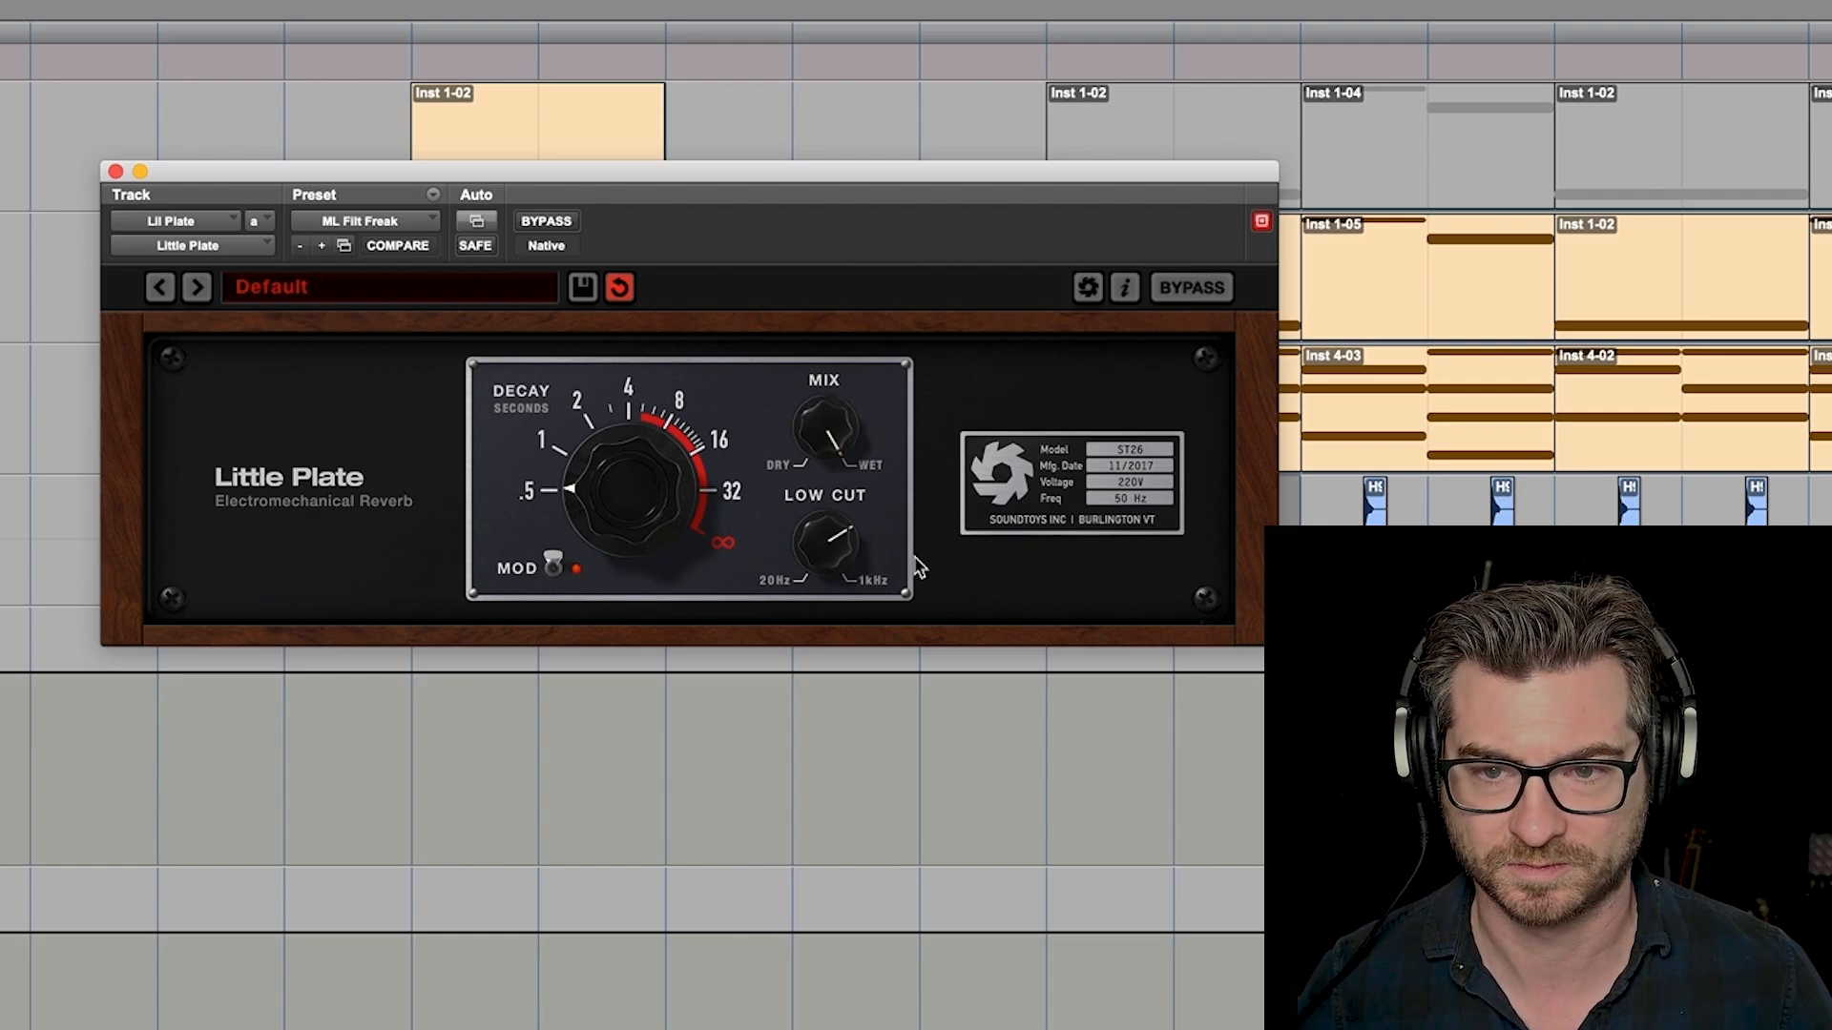
pyautogui.press('space')
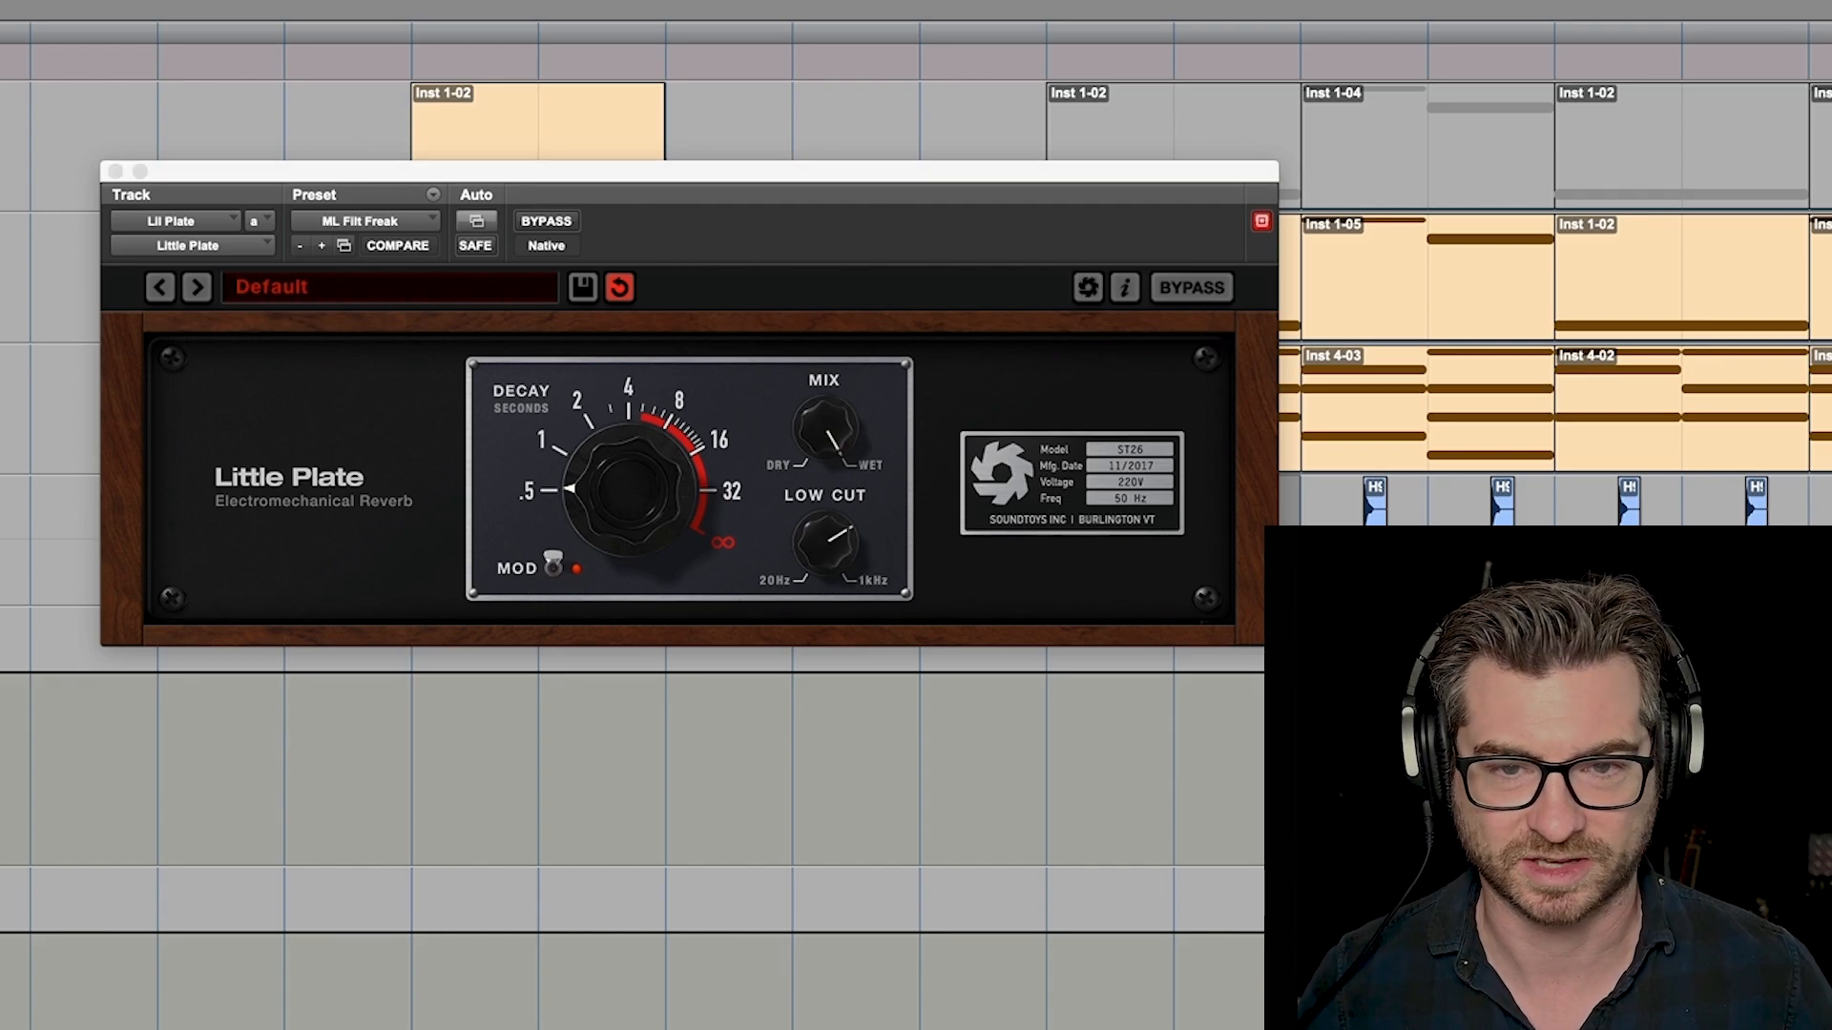
pyautogui.press('space')
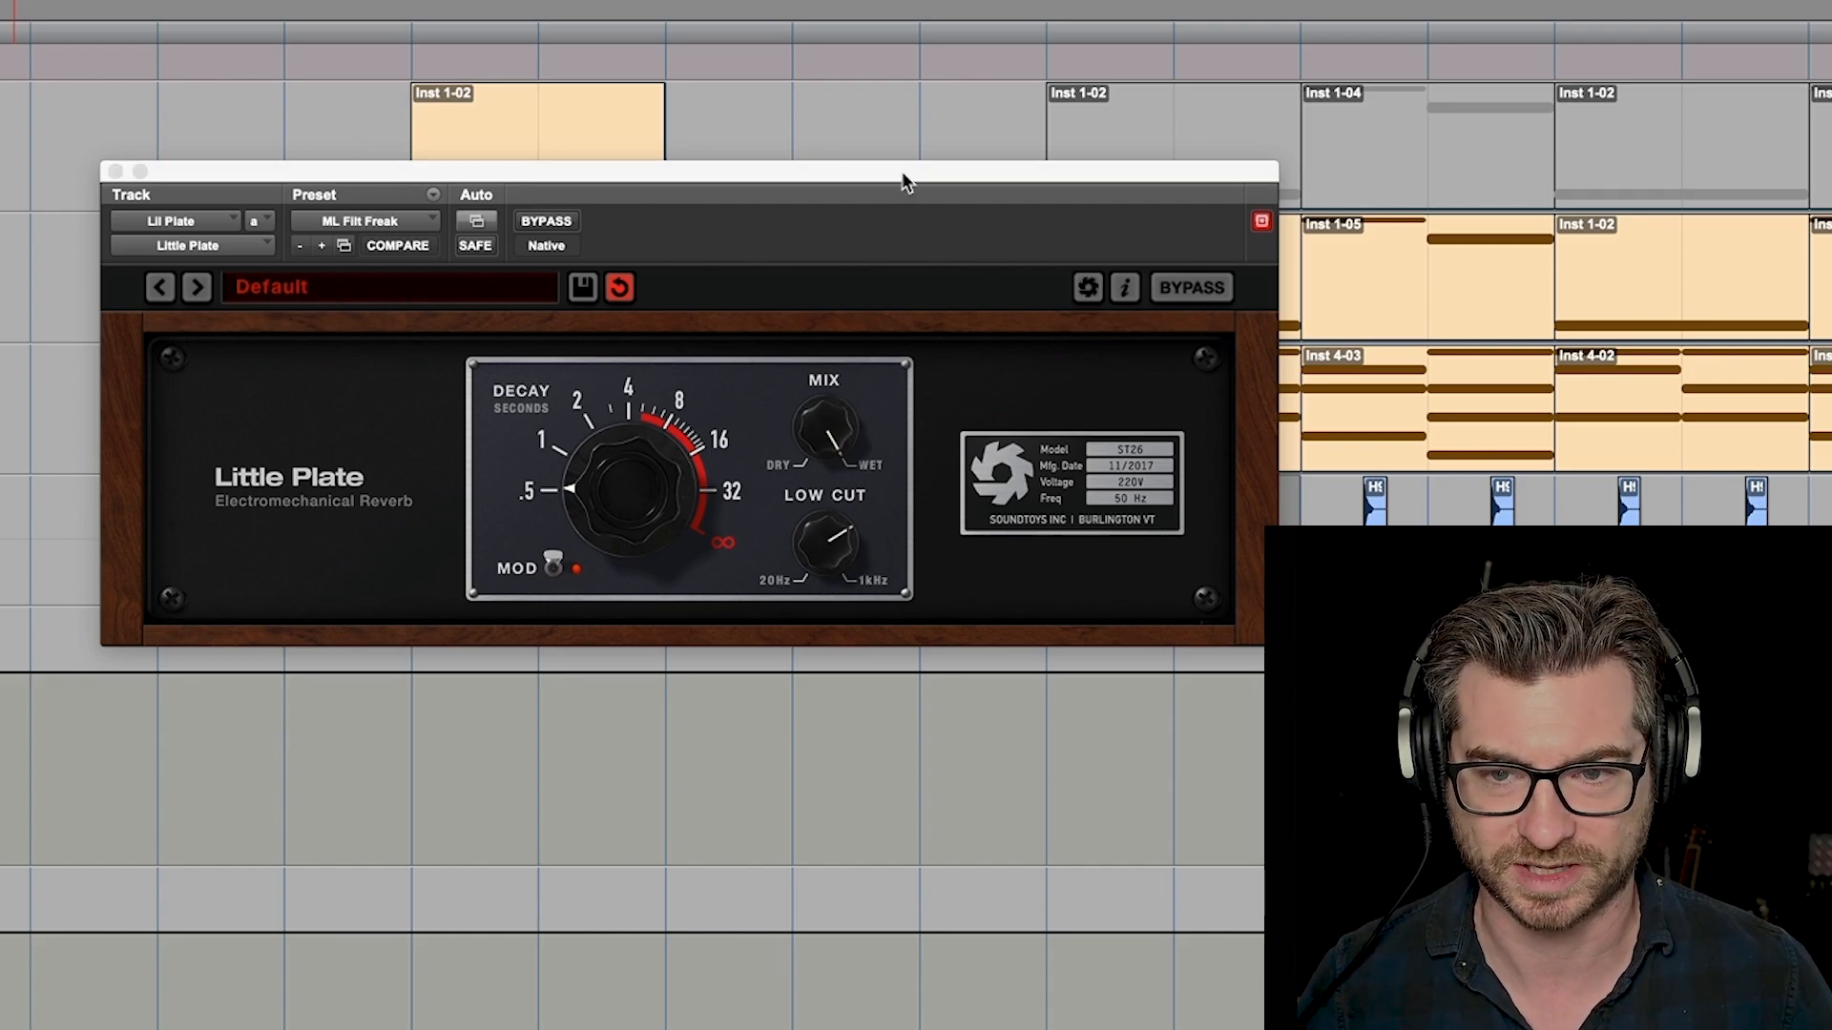
# Move the Little Plate window aside, show the clap/snare track's automation and select the segment around the second clap.
pyautogui.moveTo(901, 175); pyautogui.dragTo(857, 52)
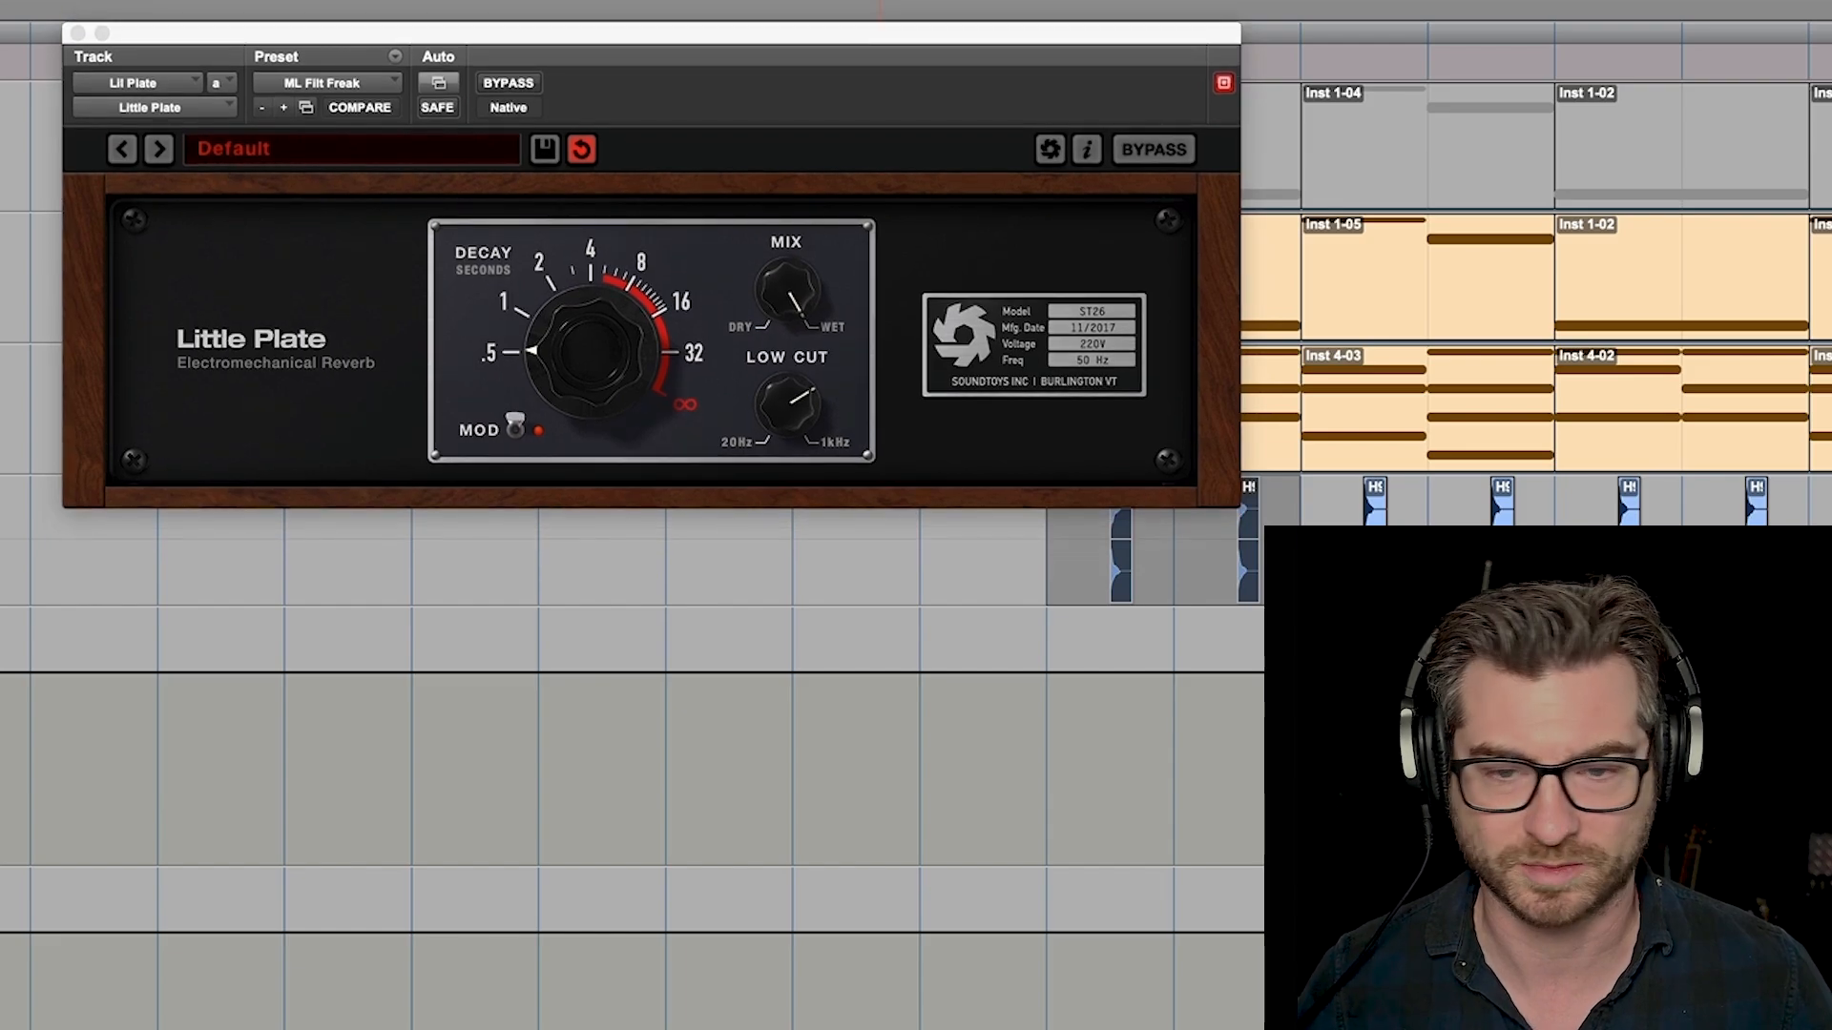
pyautogui.press('-')
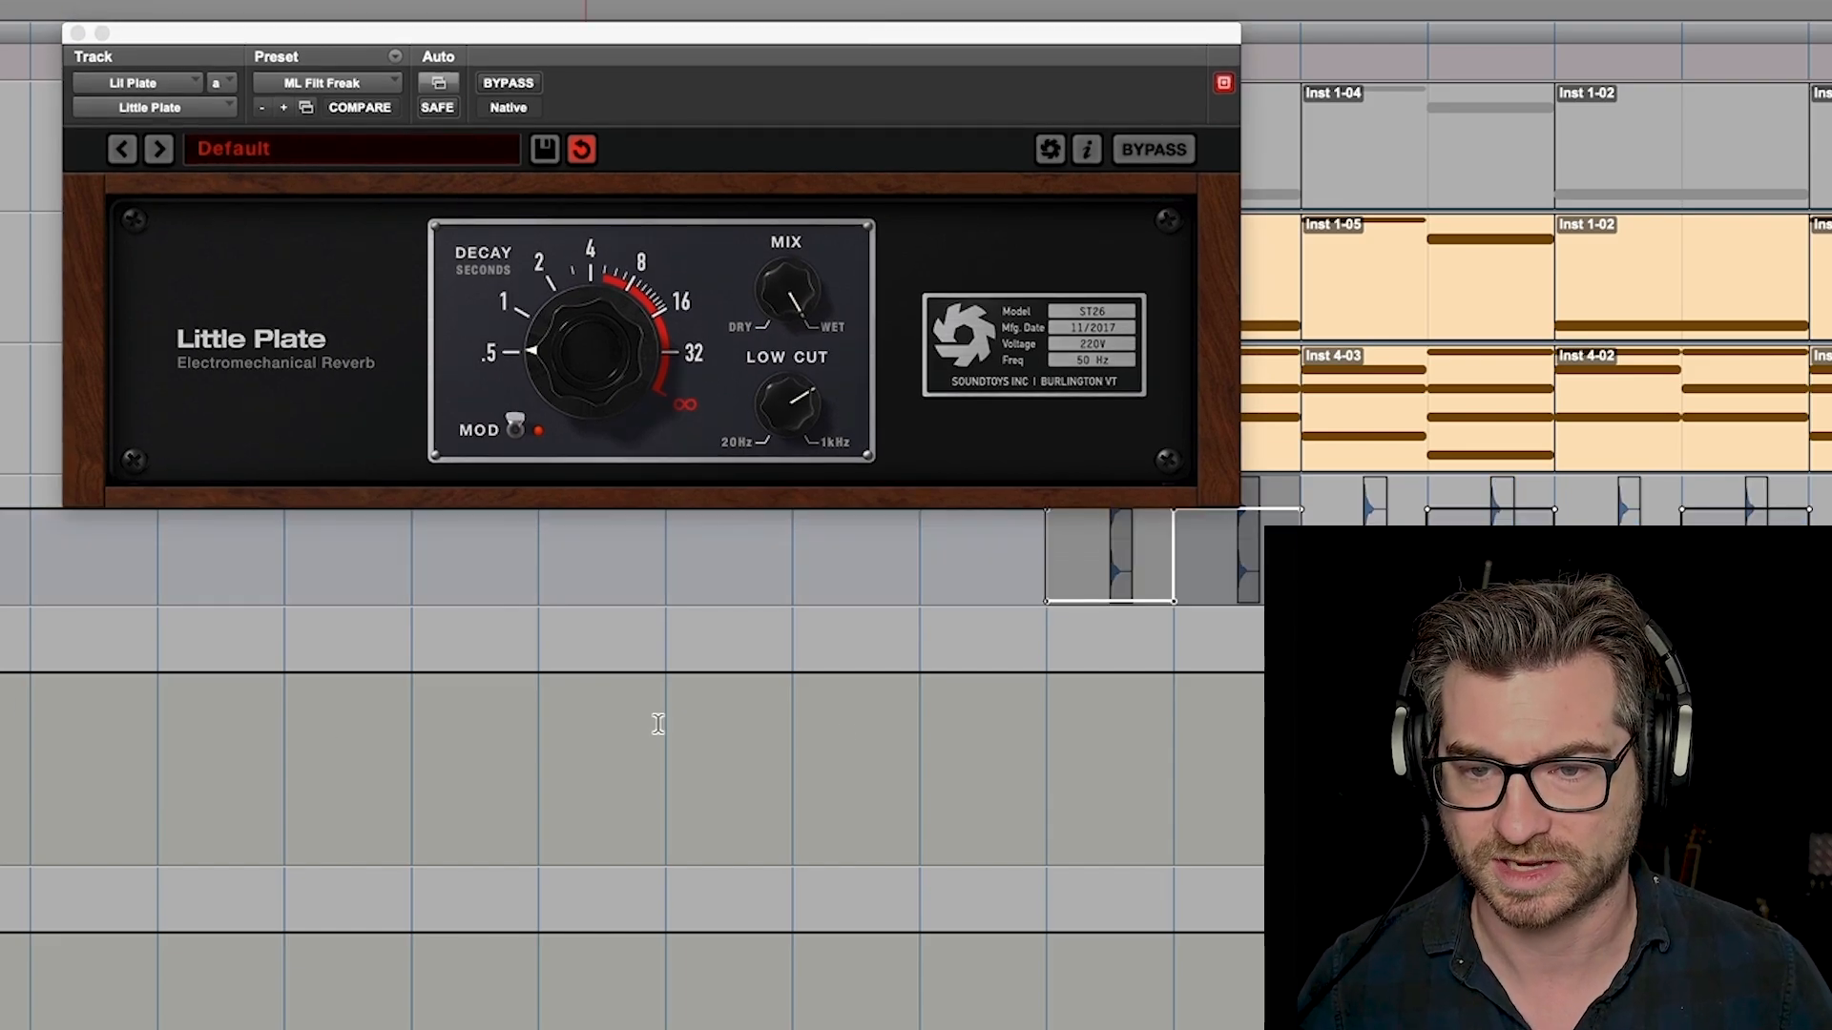
pyautogui.click(1312, 751)
pyautogui.press('t')
pyautogui.scroll(4, 983, 797)
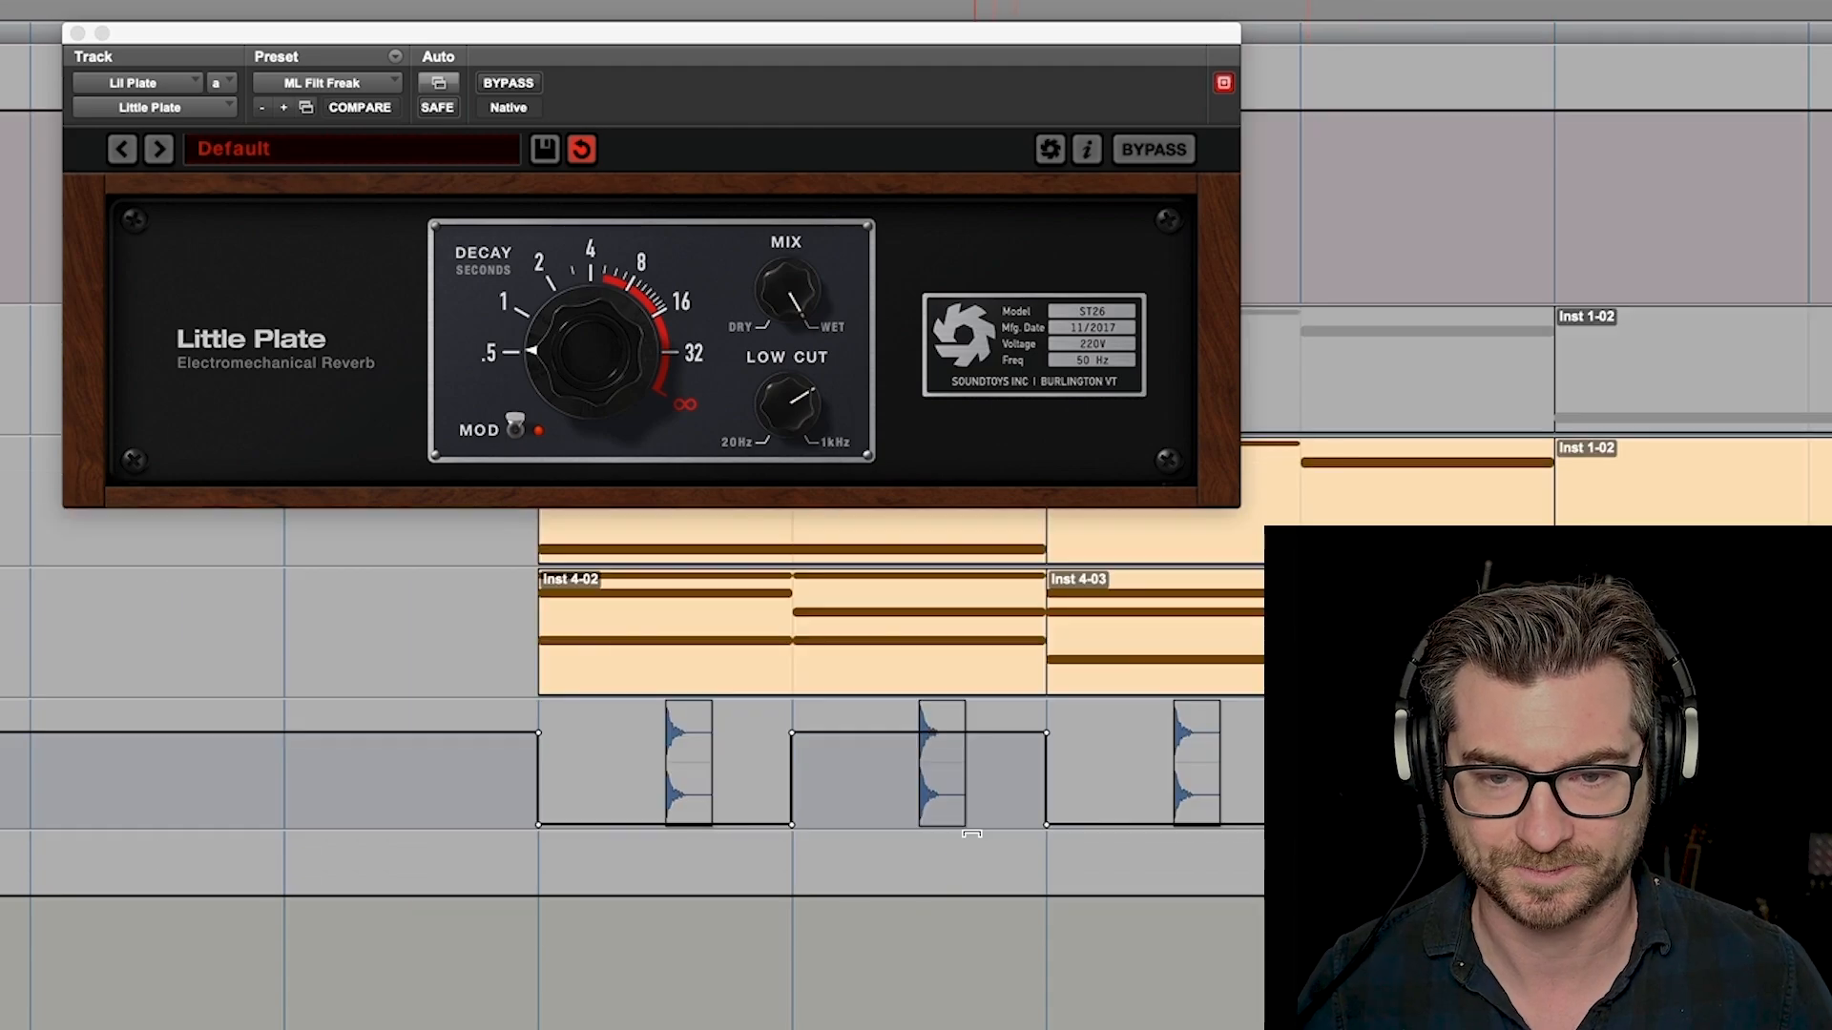
pyautogui.click(990, 797)
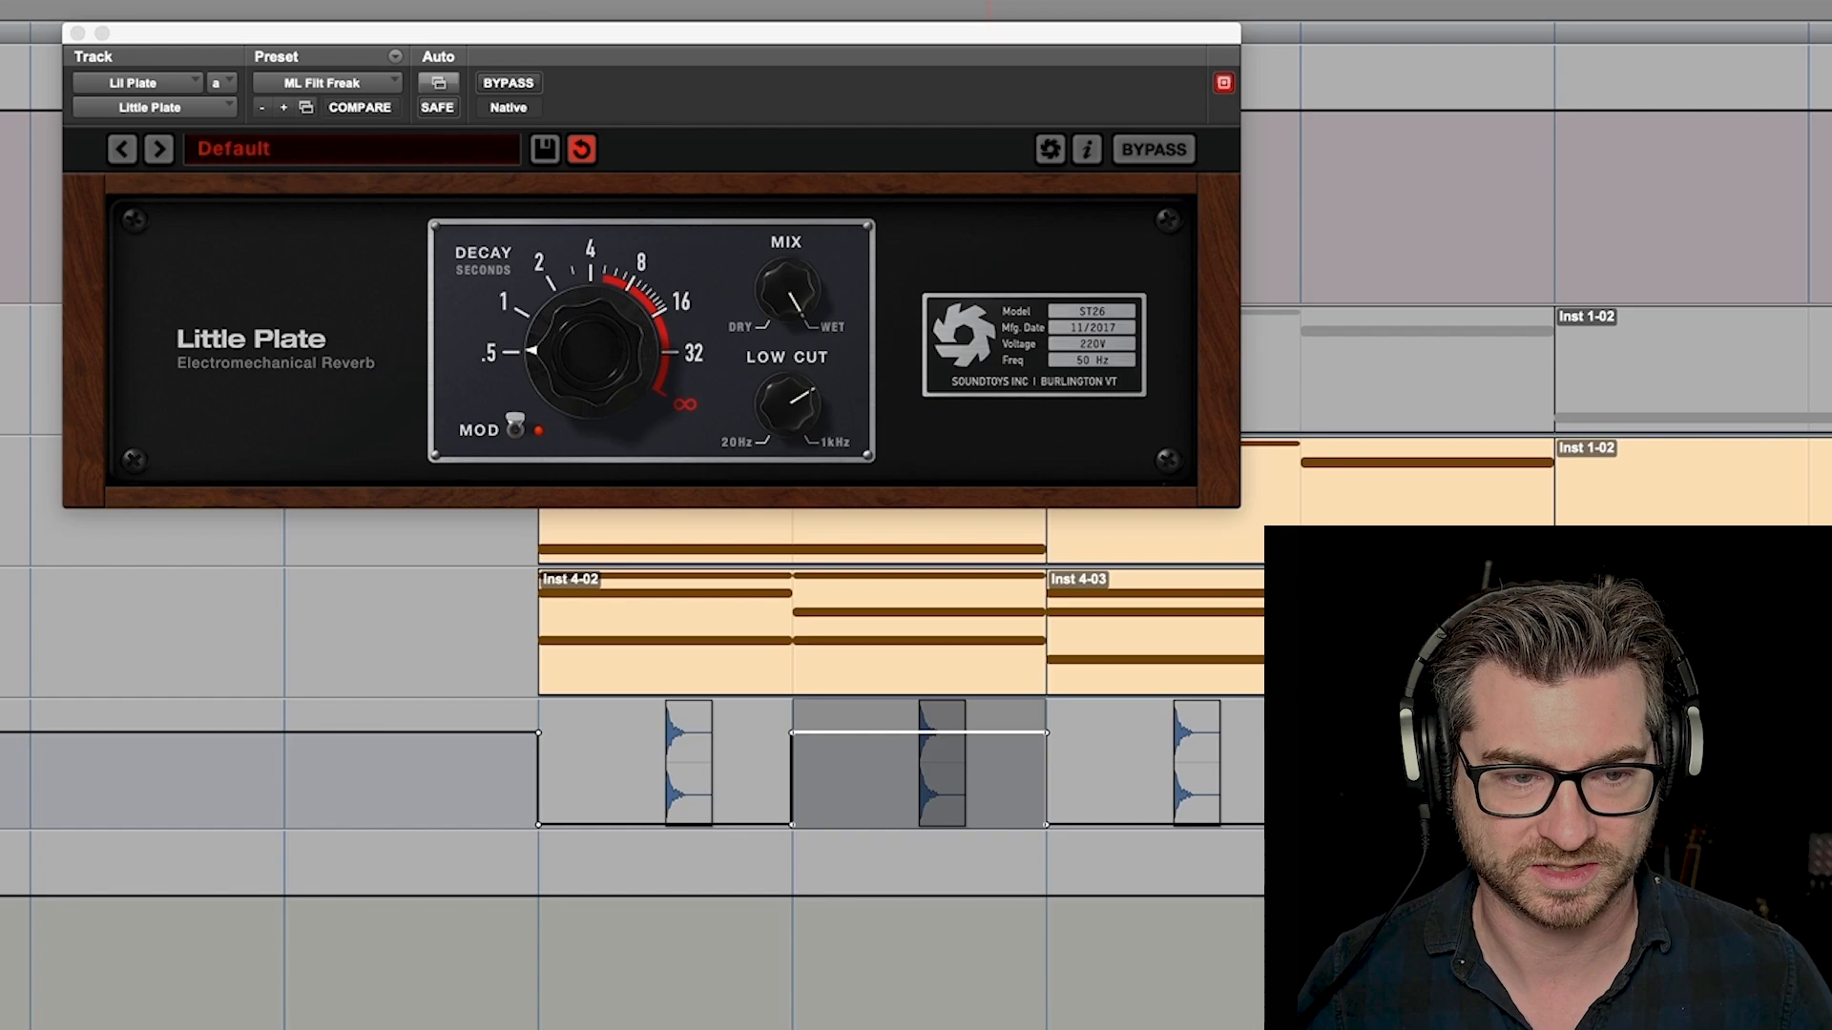
# Open Crystallizer on the Crystal Lil Plate track and listen to the second clap through it.
pyautogui.click(1, 751)
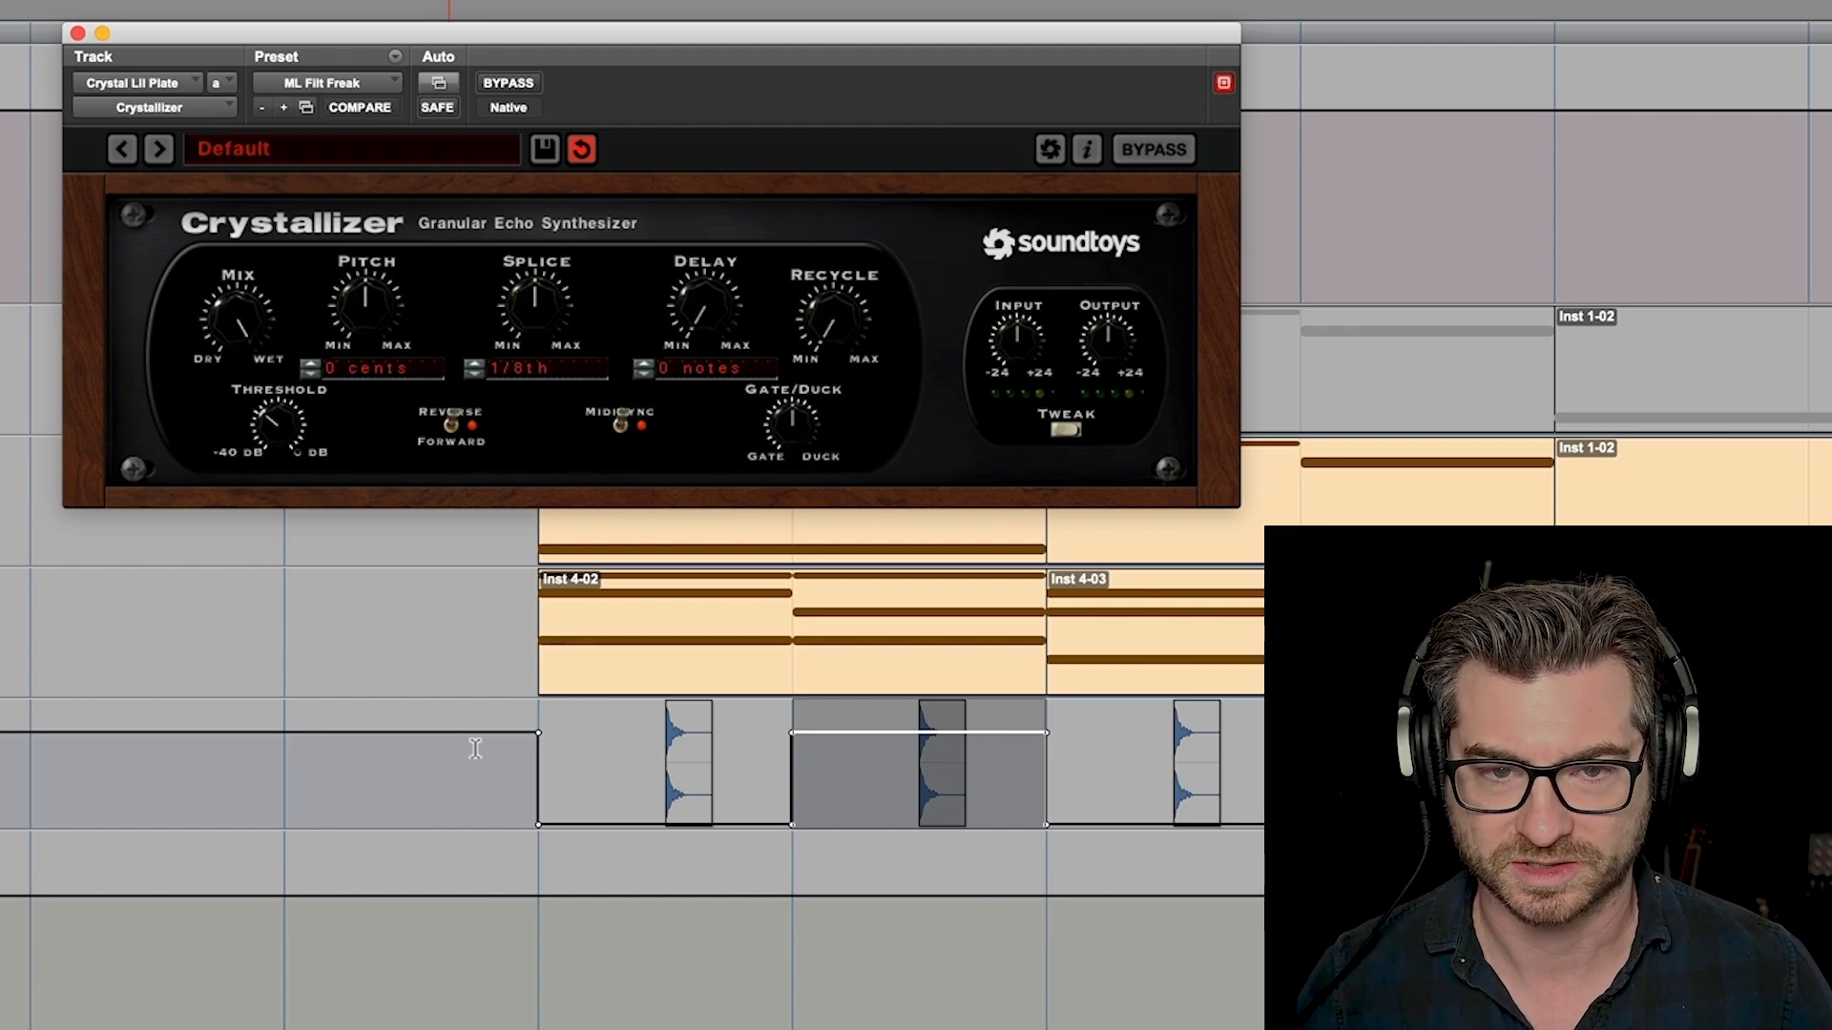
pyautogui.press('space')
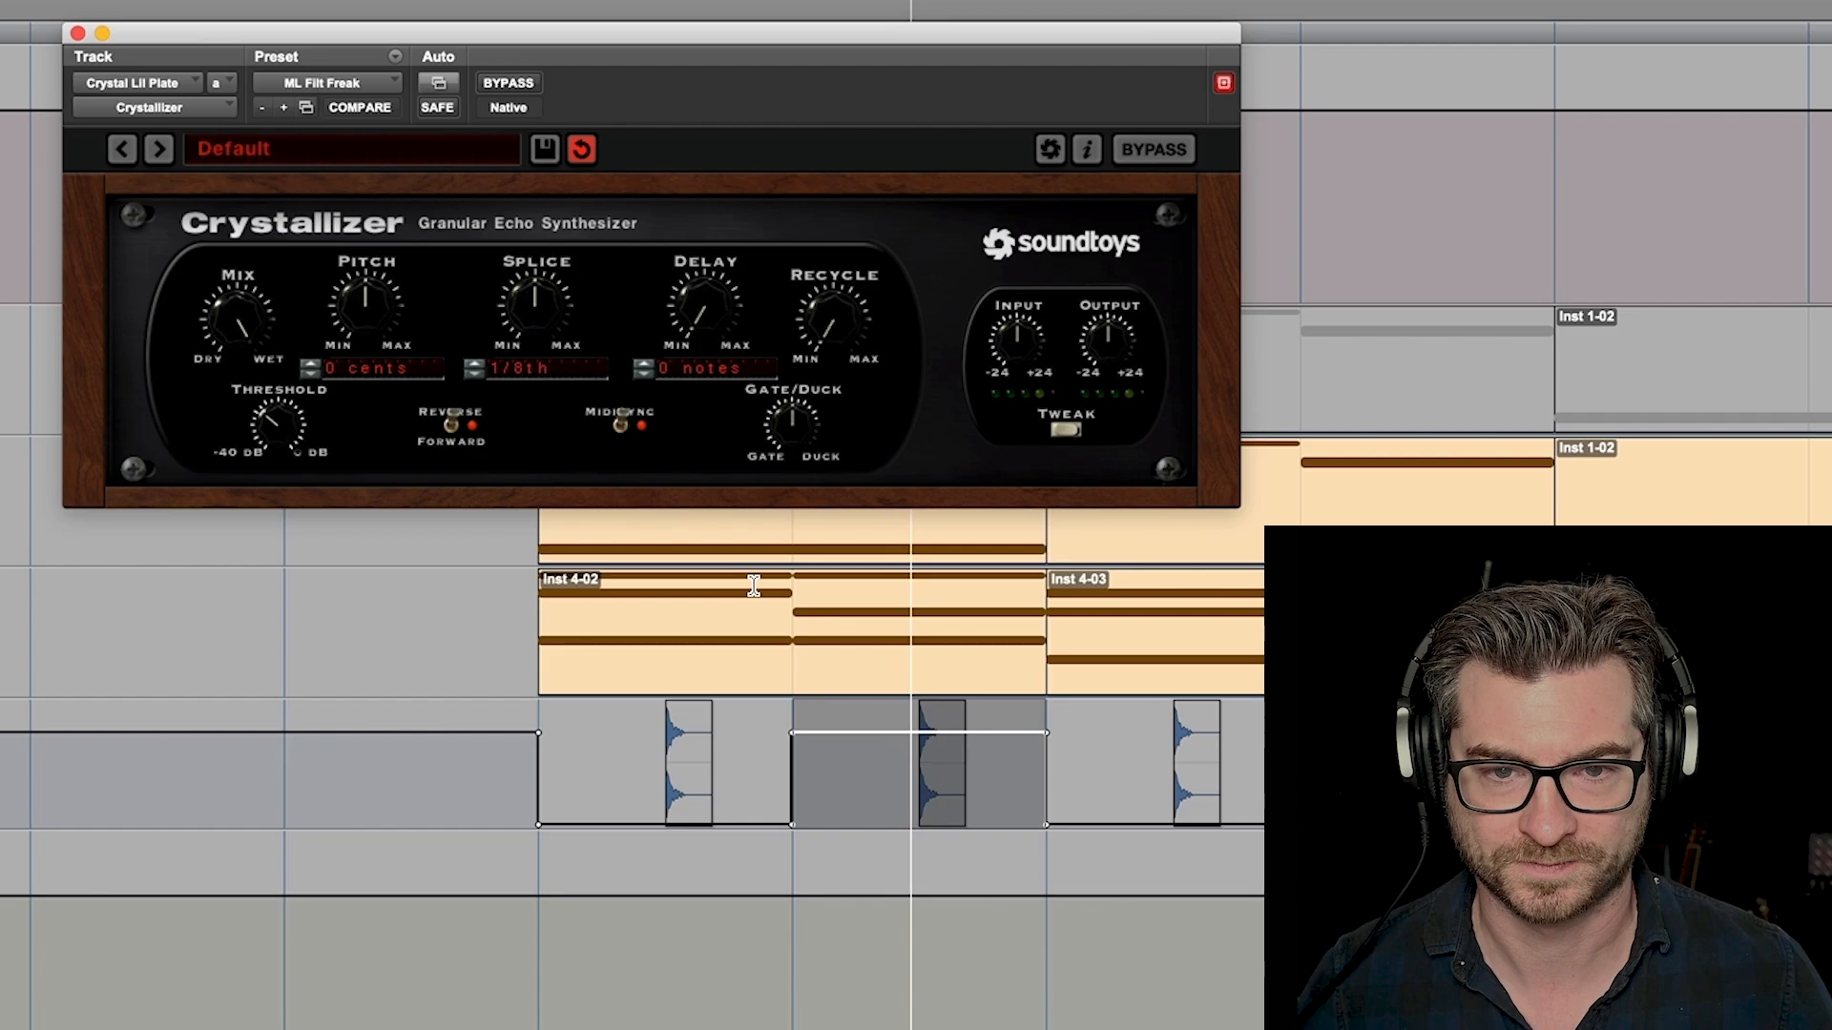
pyautogui.press('space')
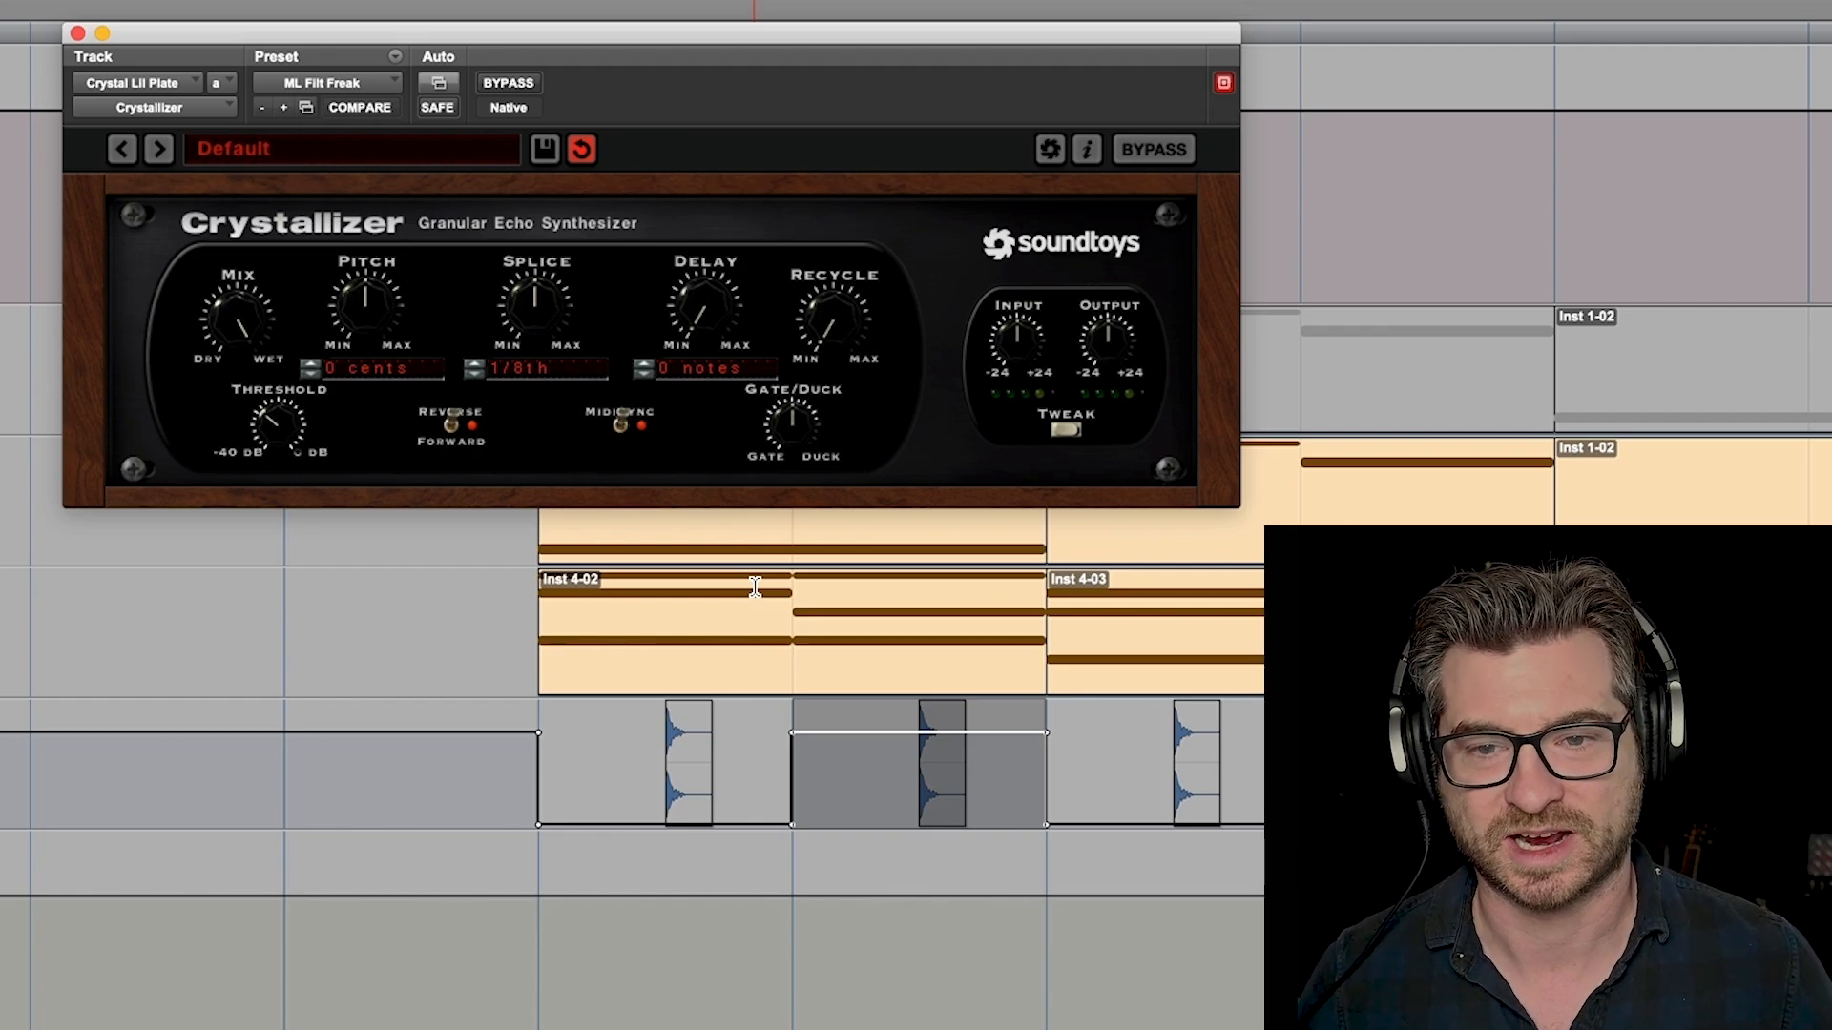
# Review Crystallizer's Tweak settings, then open the Little Plate in the next insert of Crystal Lil Plate and audition the second clap.
pyautogui.click(1065, 430)
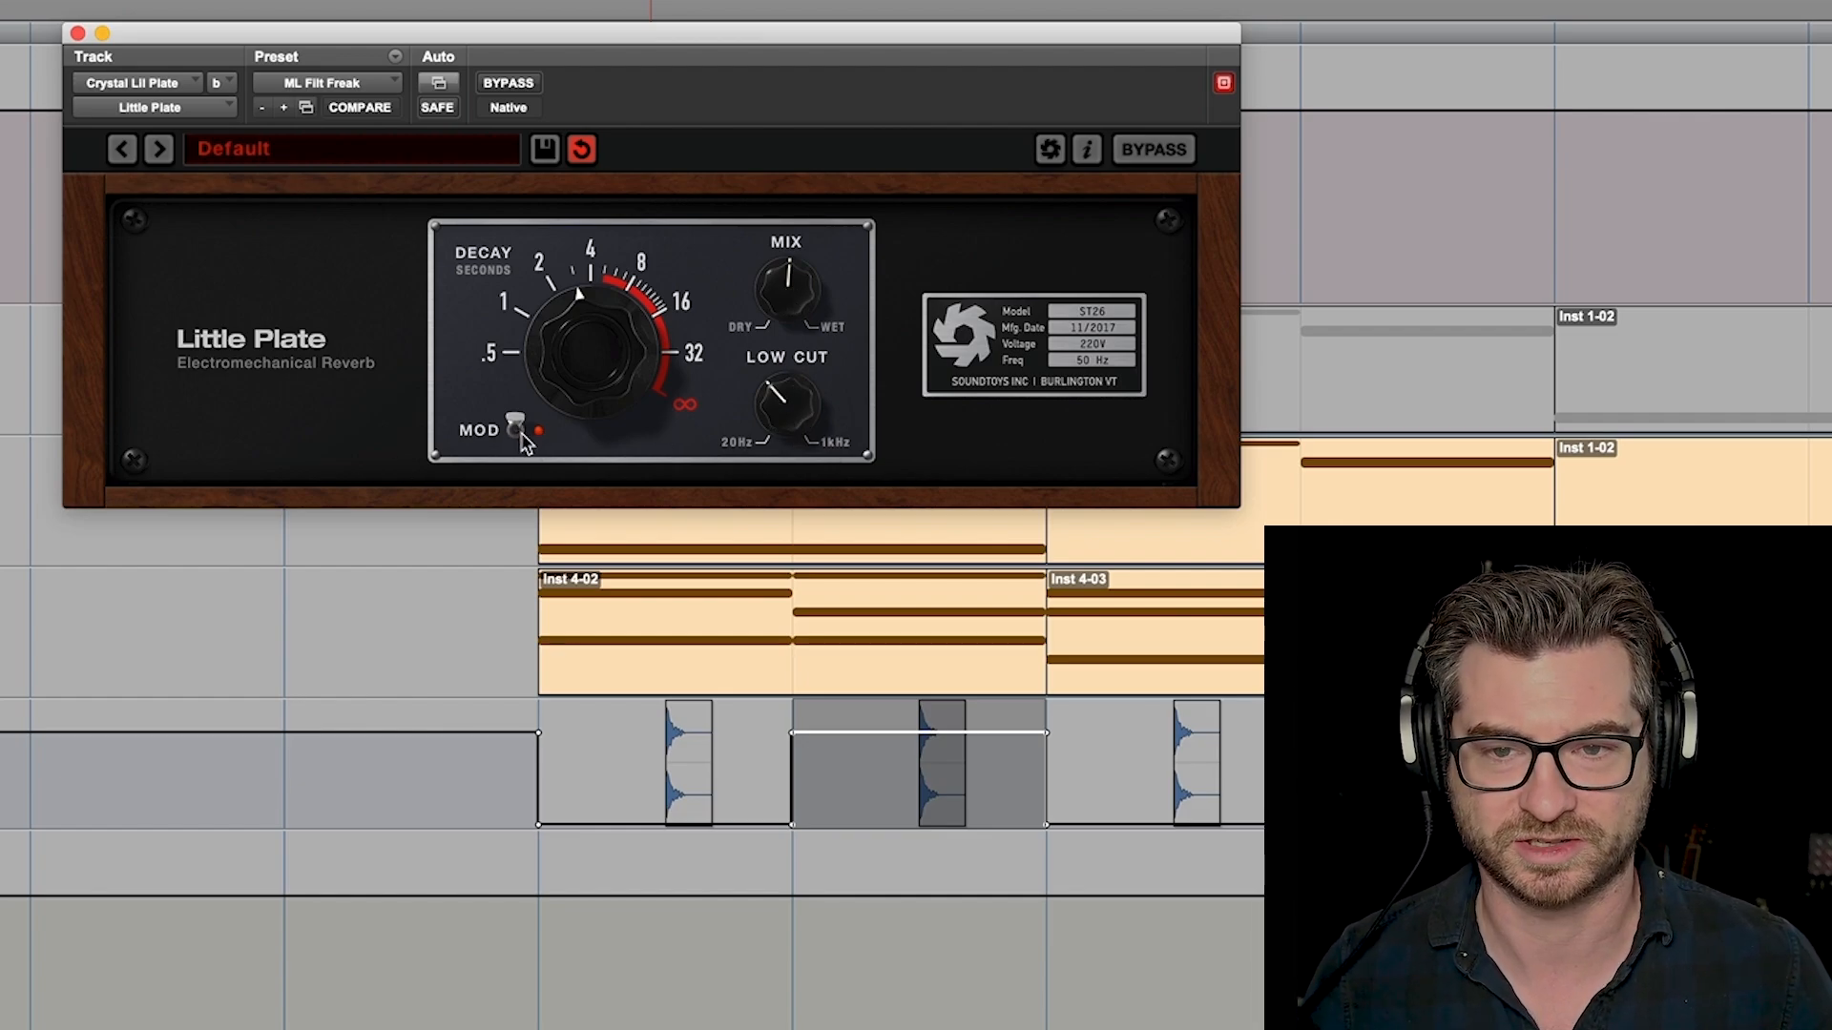
pyautogui.press('space')
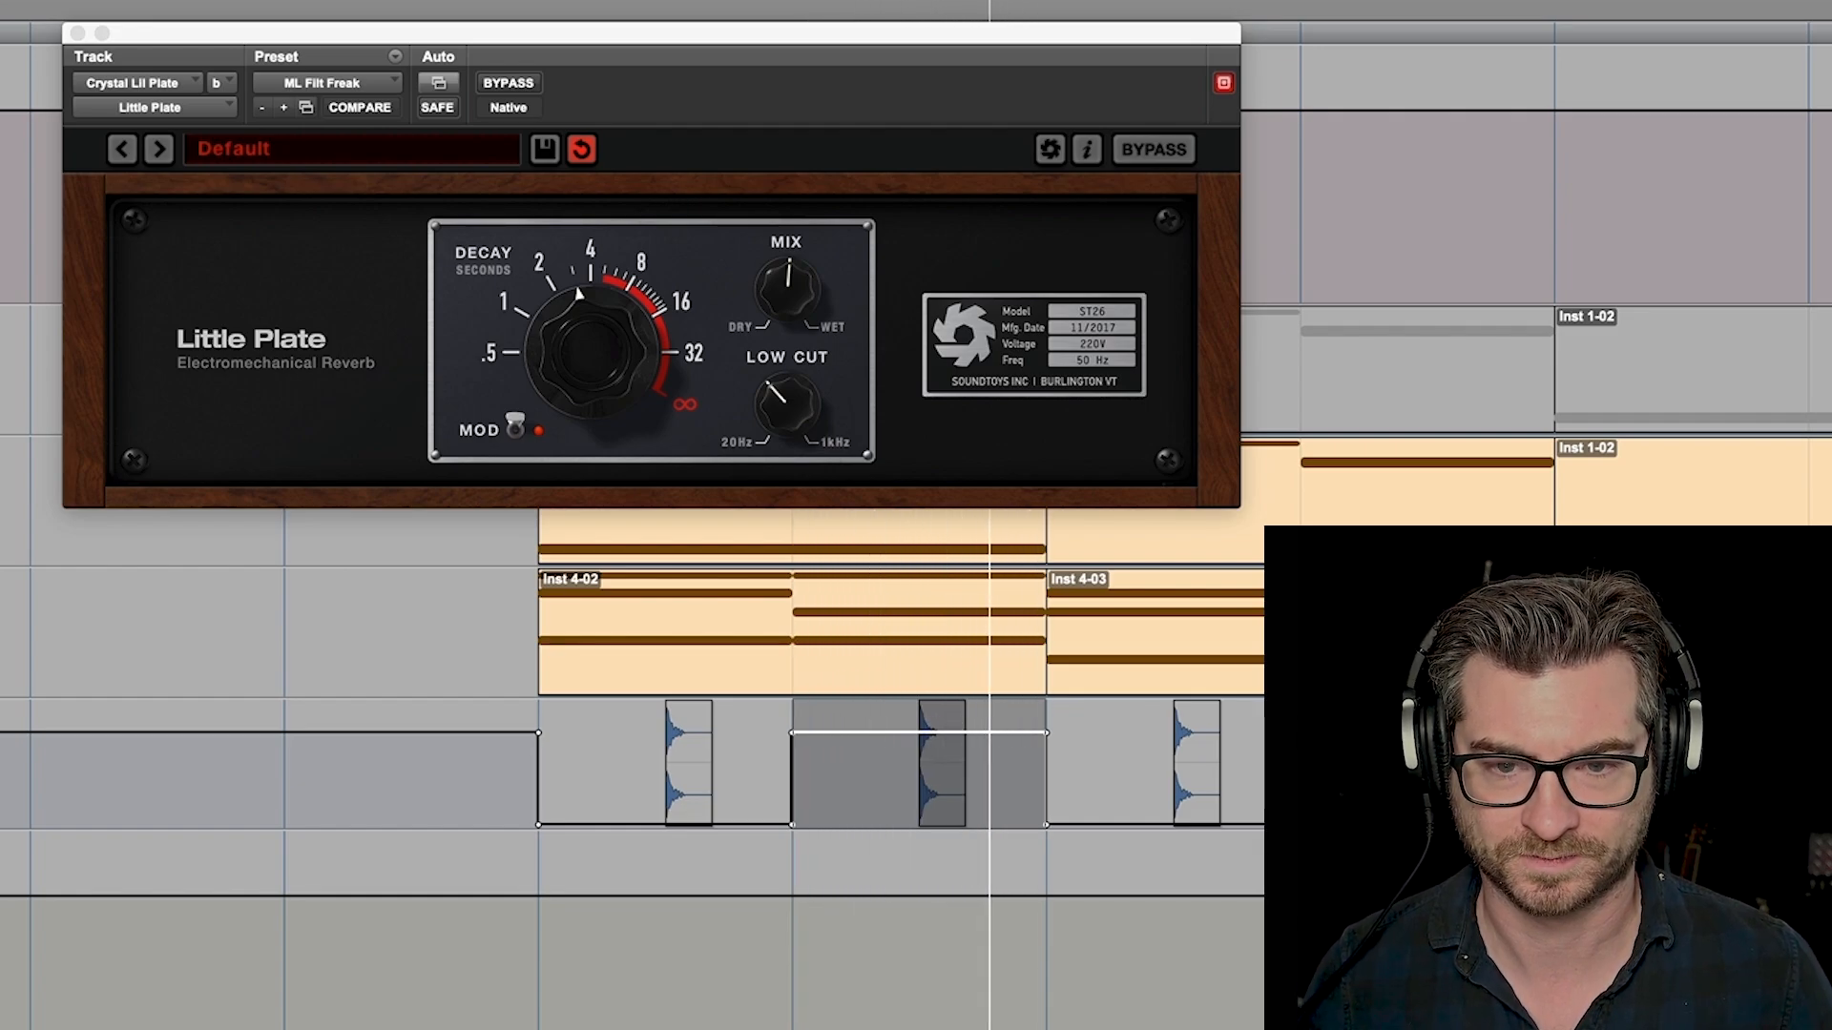
pyautogui.press('space')
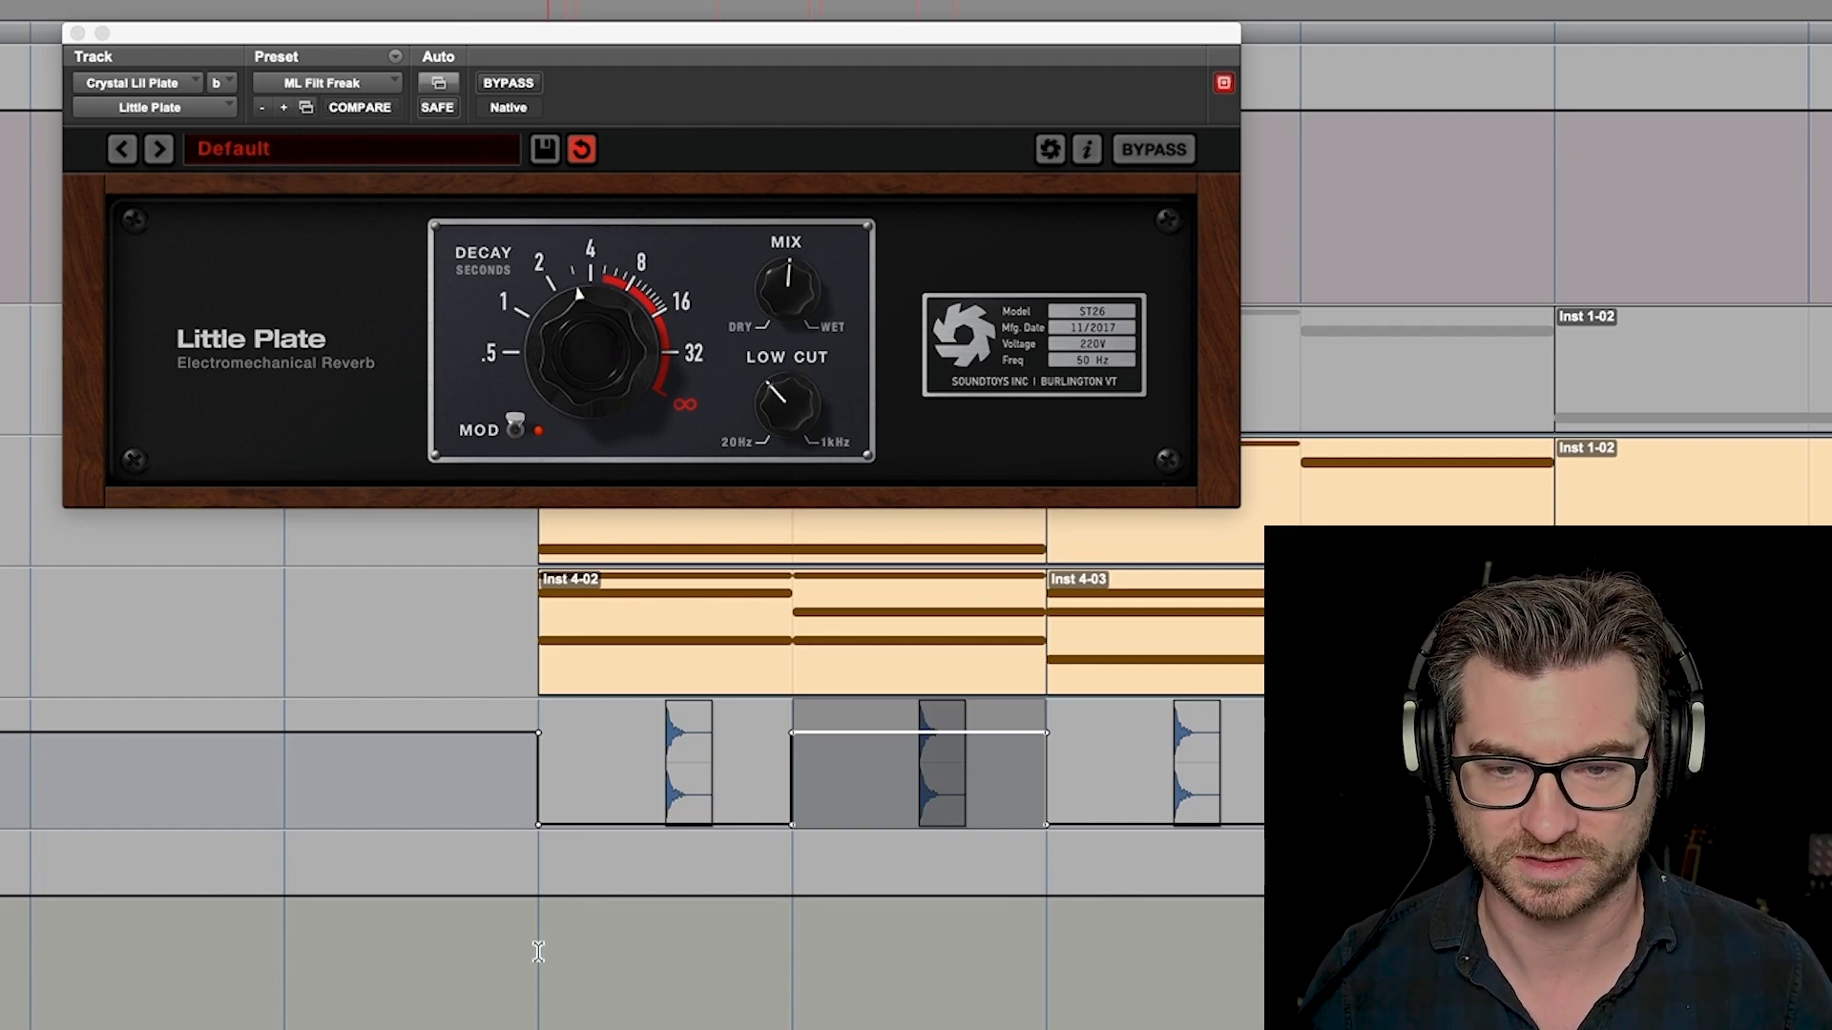
# Select the two bars covering the first two claps on the track below the clap/snare track and play them.
pyautogui.moveTo(539, 954); pyautogui.dragTo(988, 965)
pyautogui.press('space')
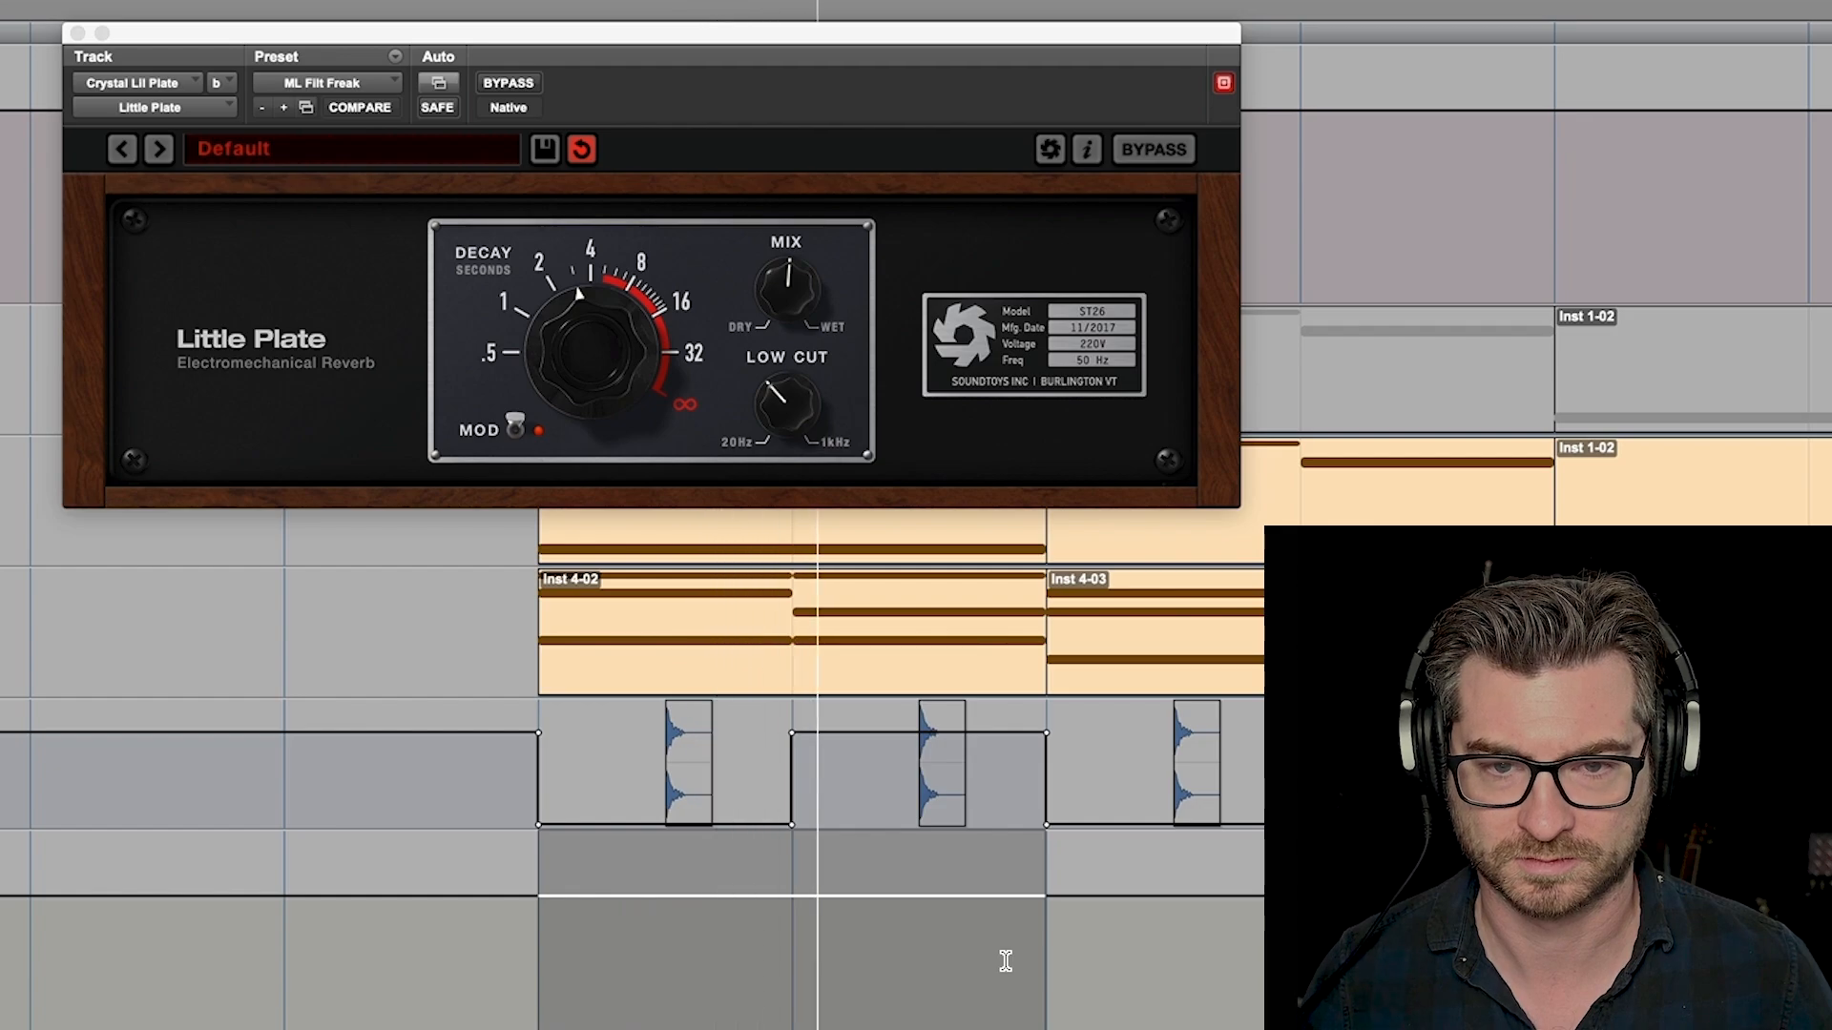
pyautogui.press('space')
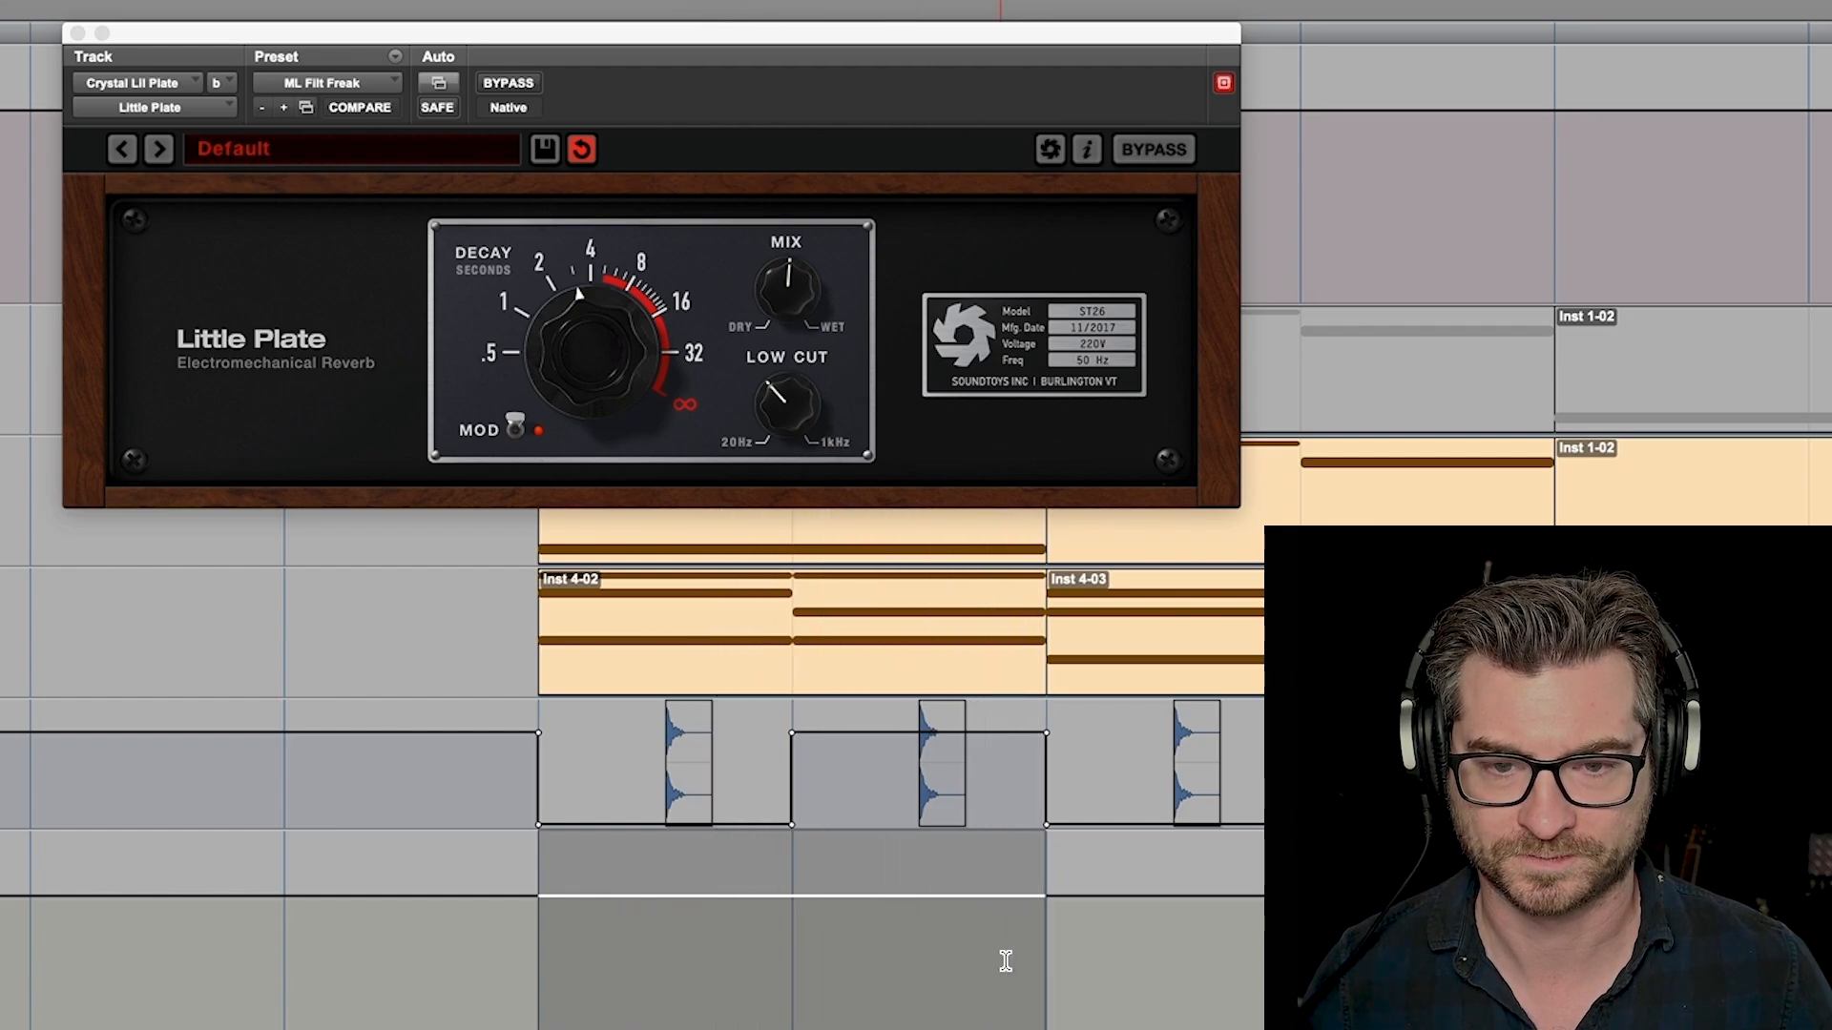
# Listen to the arrangement, stop playback and expand PhaseMistress's Tweak settings on the 110bpmH90RiplEfct track.
pyautogui.scroll(-5, 1003, 962)
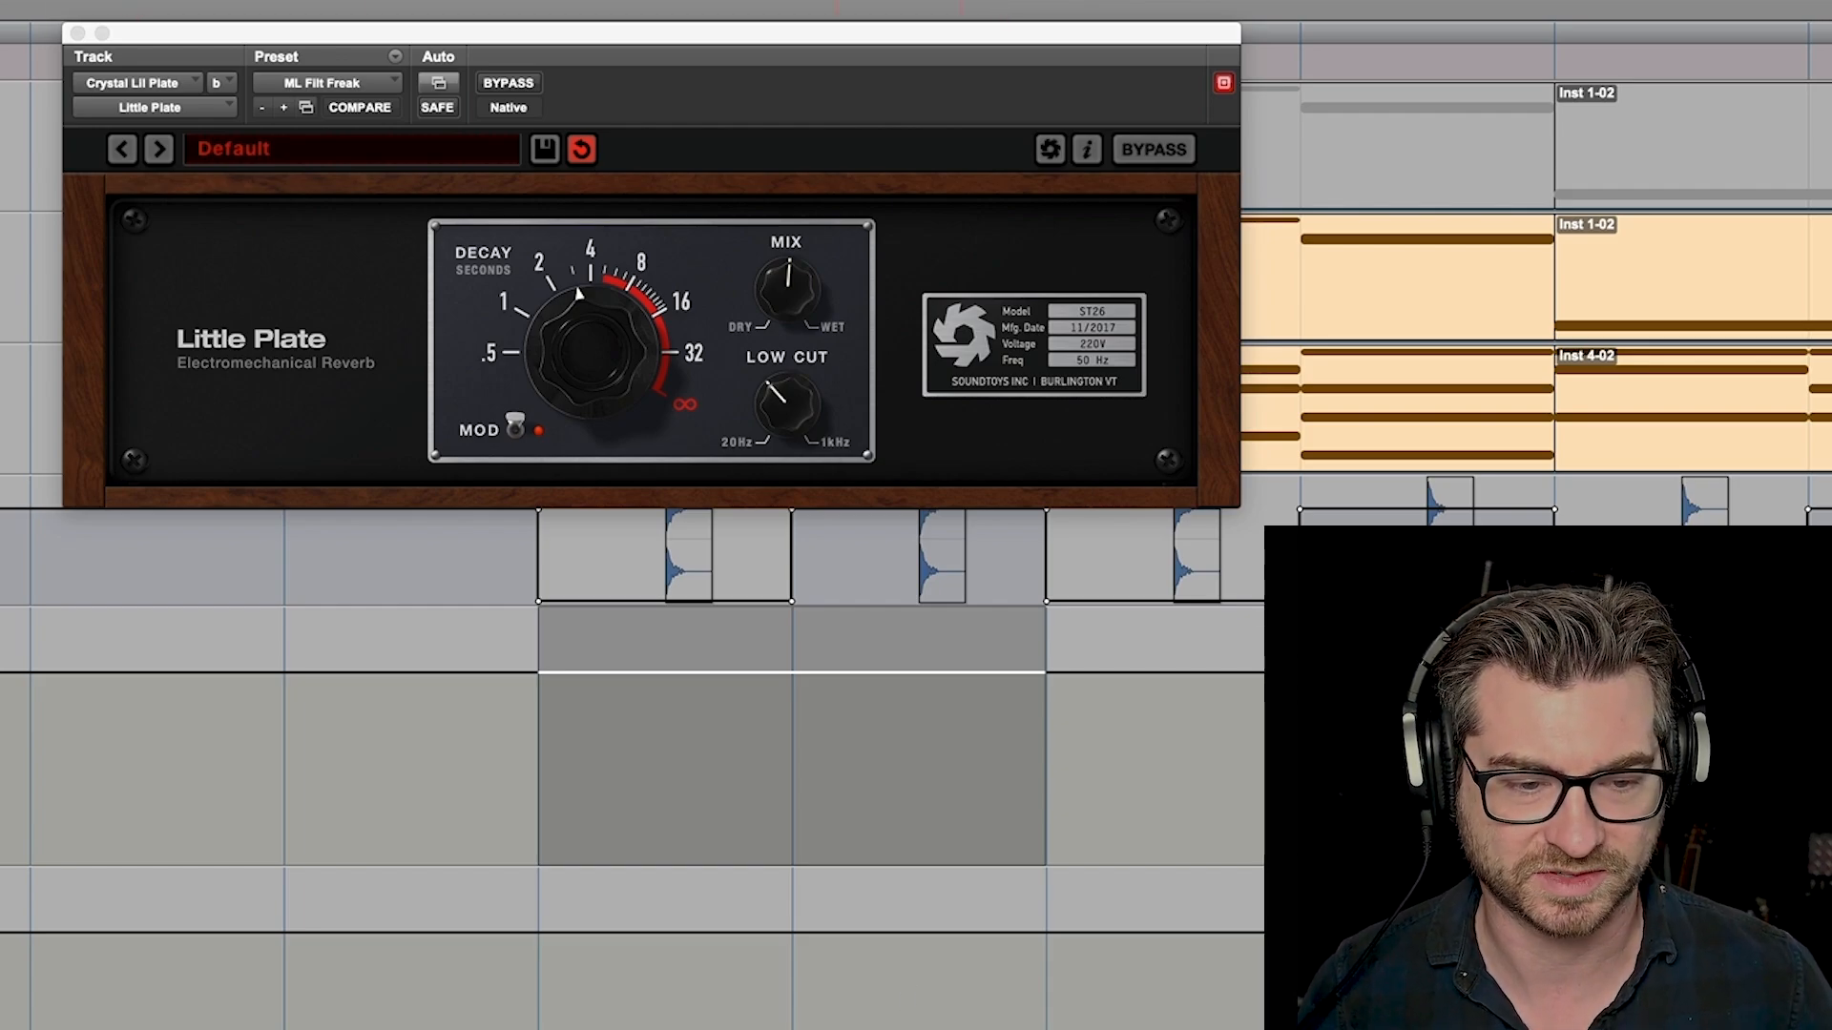
pyautogui.click(647, 10)
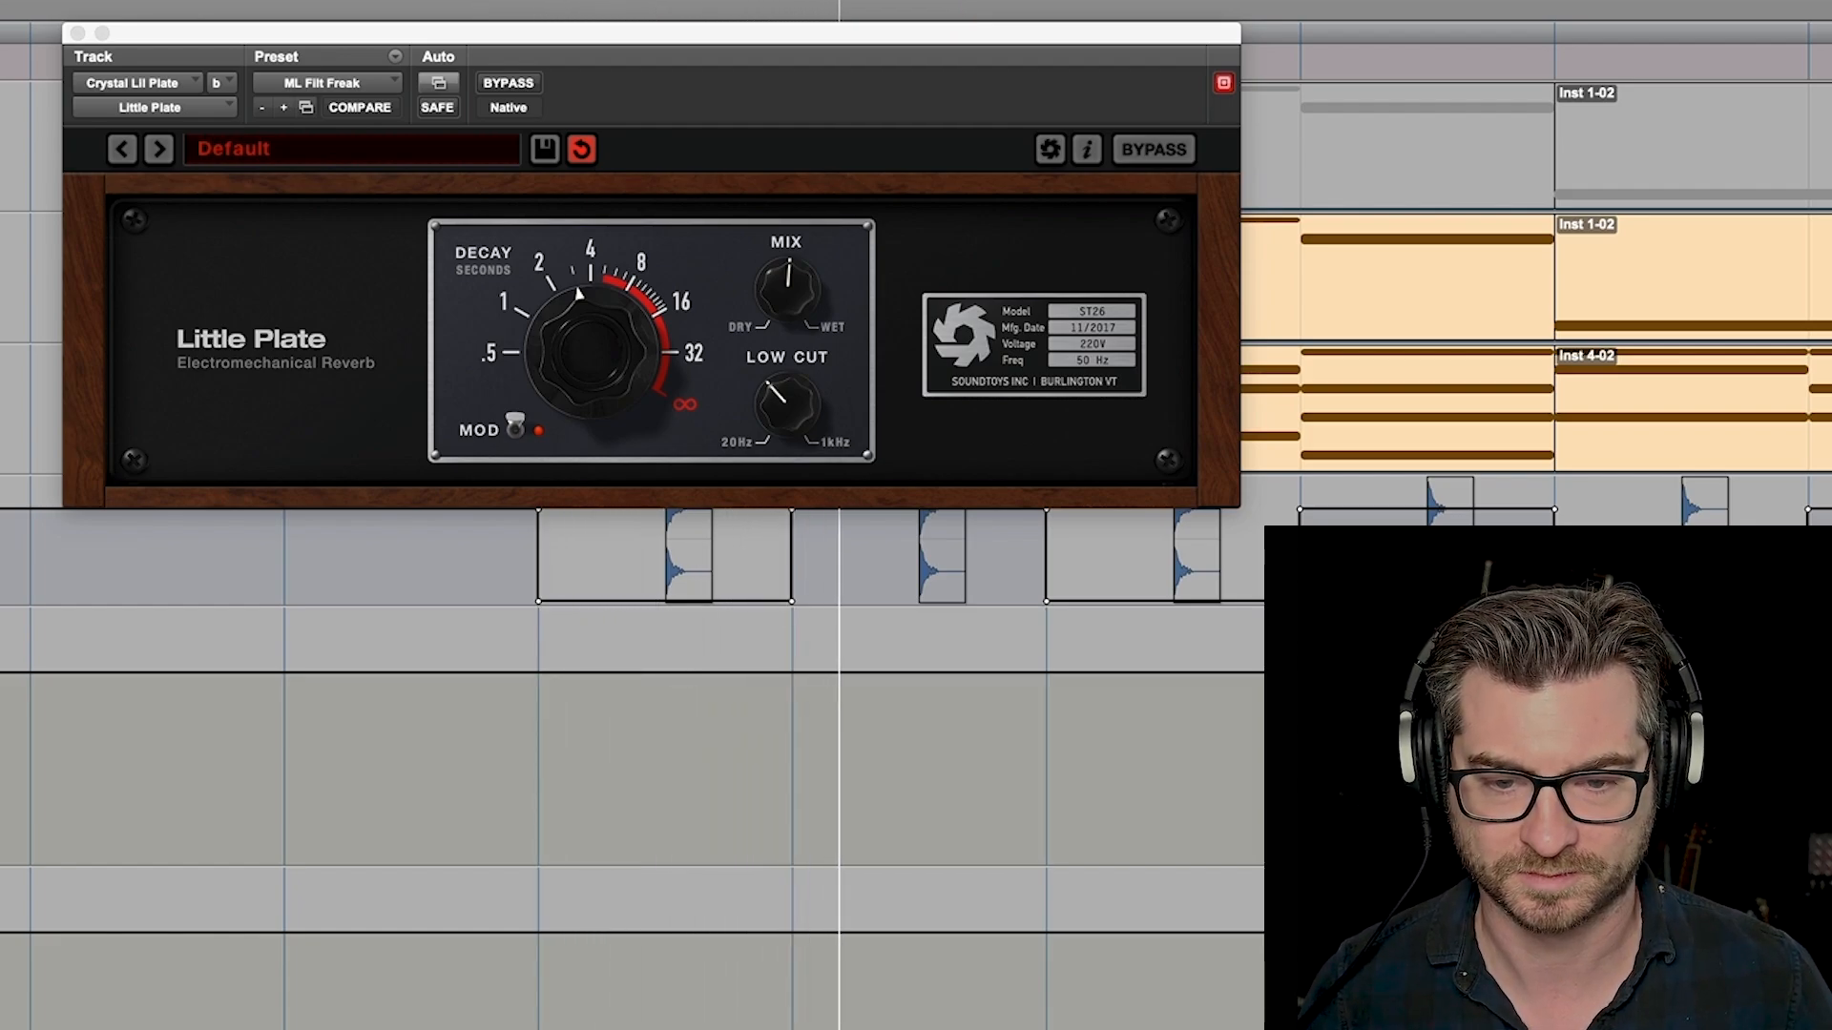
pyautogui.press('space')
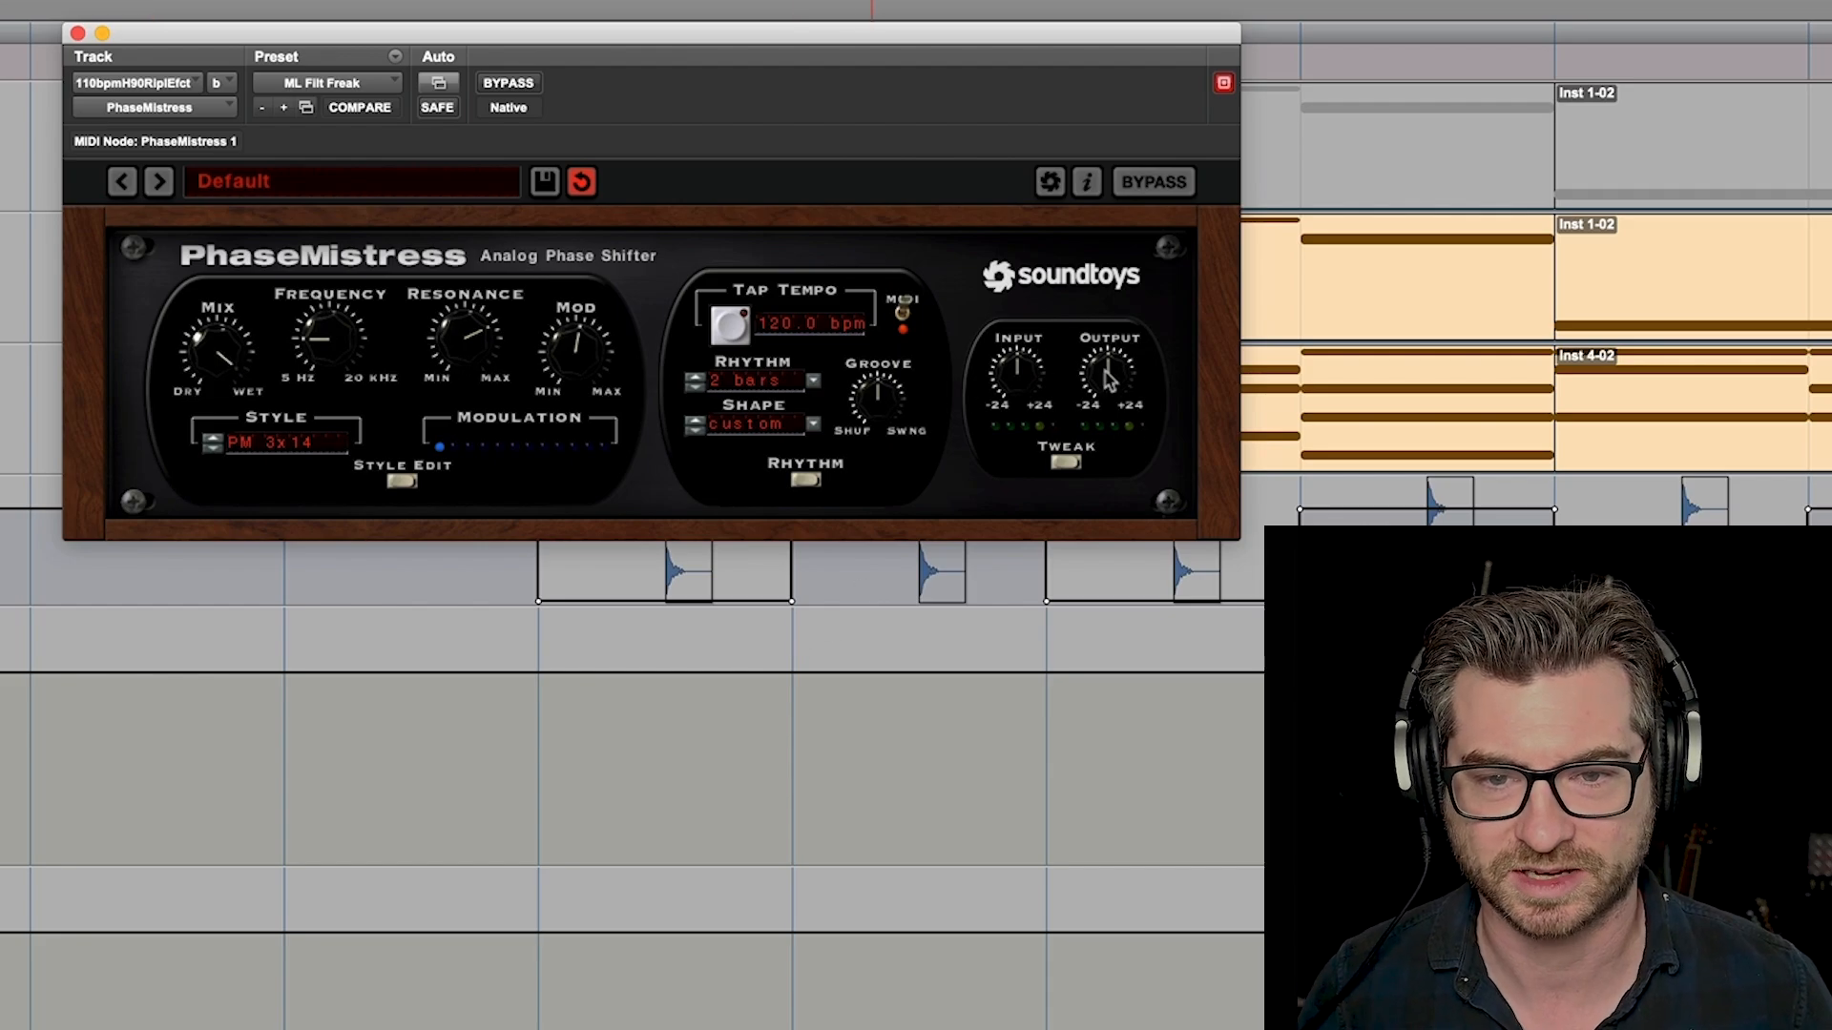
pyautogui.click(1062, 462)
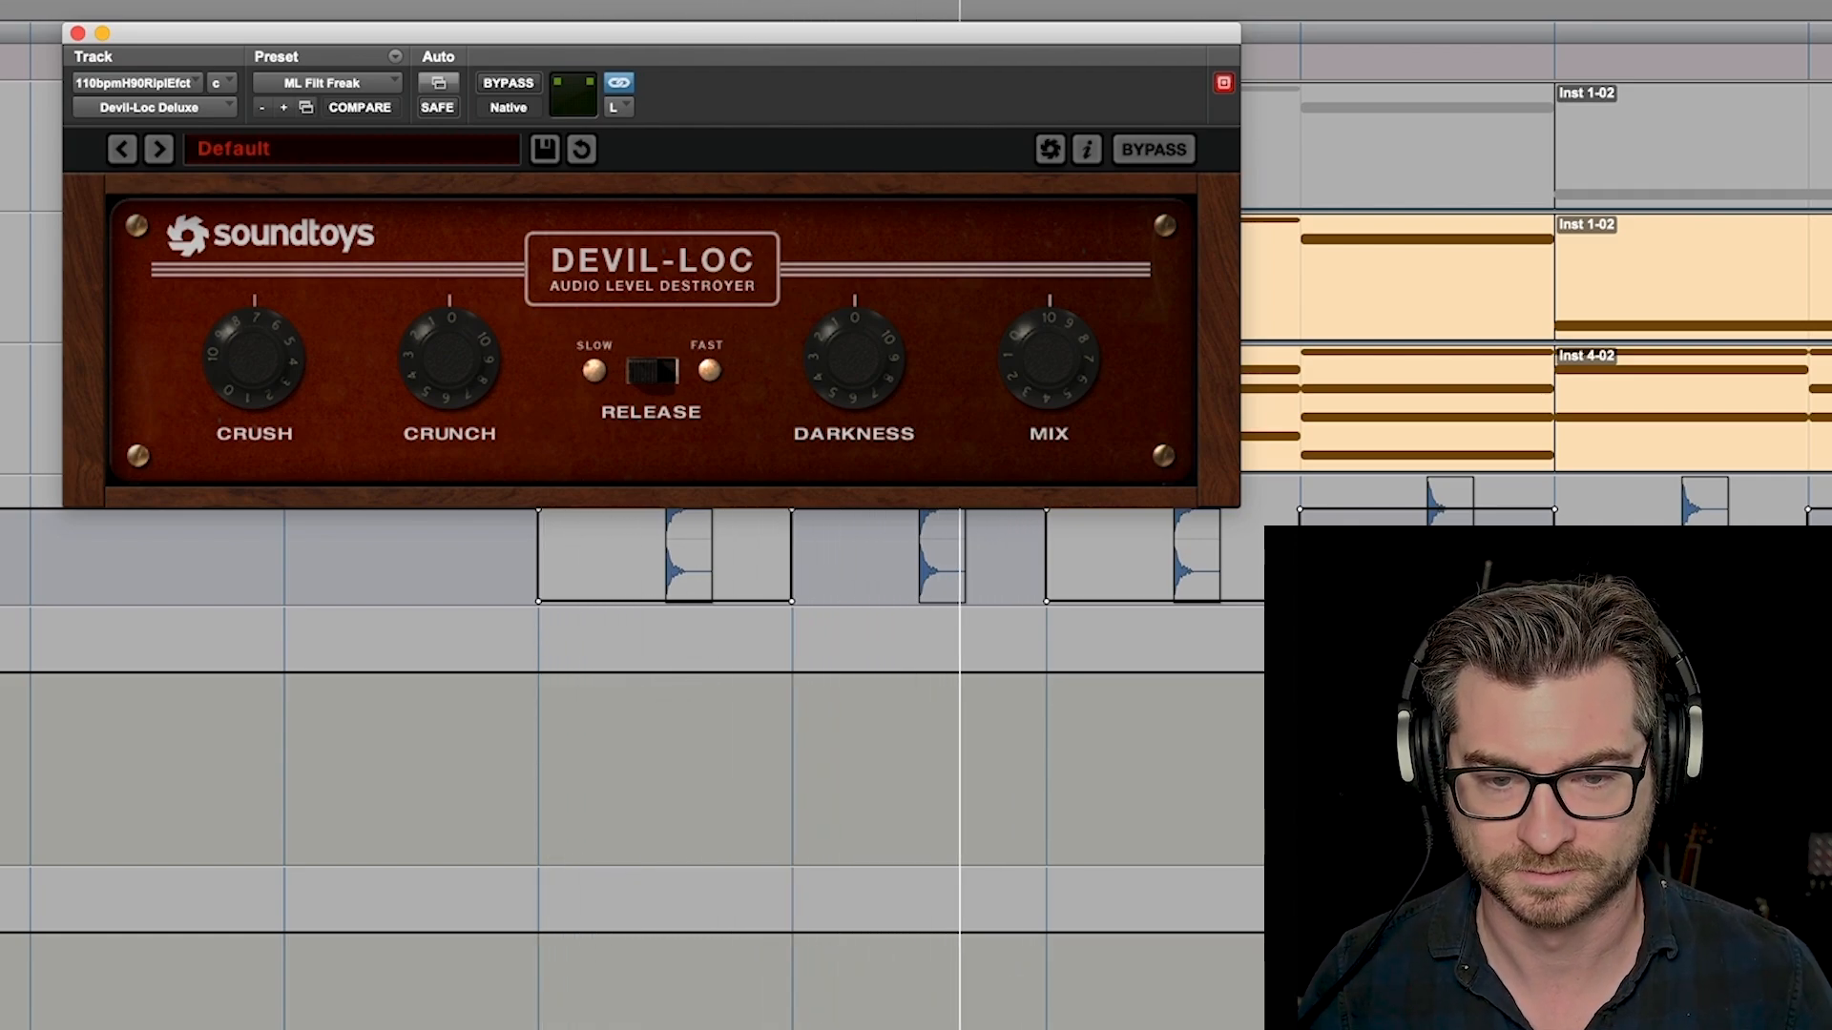
# Select the first four bars across the clap/snare track and the tracks below it and play them.
pyautogui.moveTo(539, 1023); pyautogui.dragTo(1536, 562)
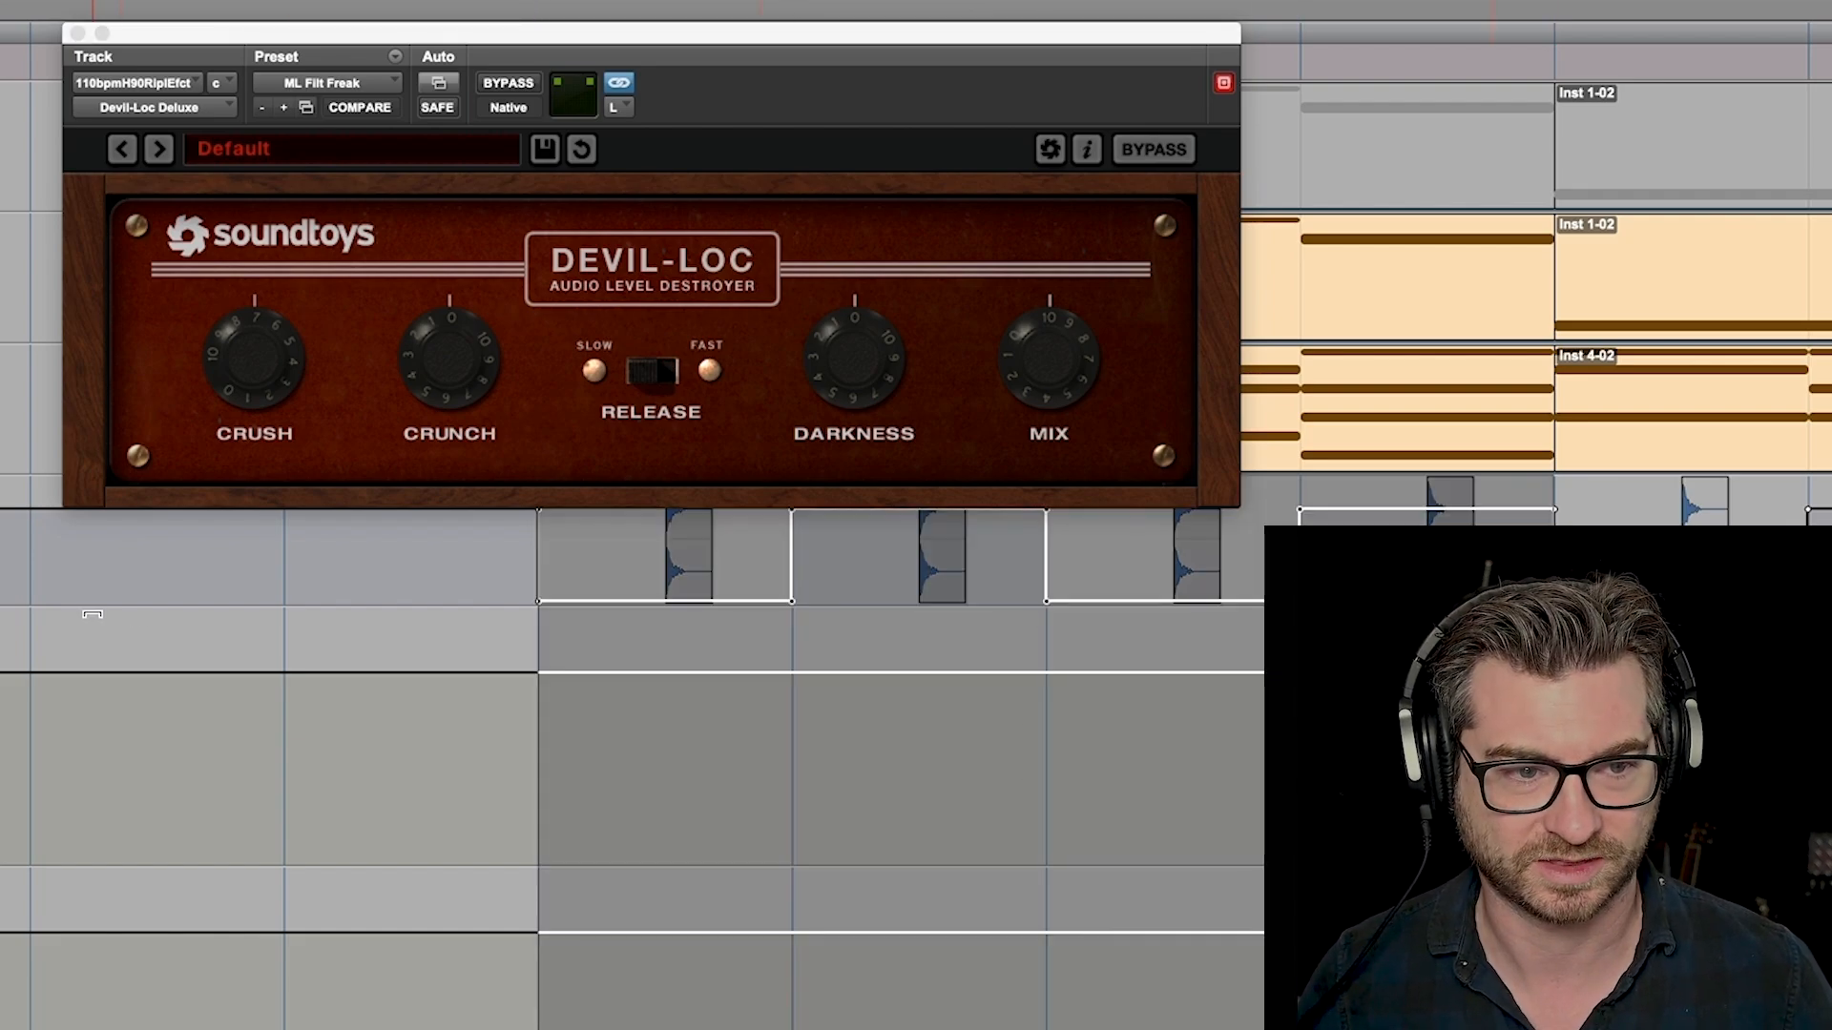
pyautogui.press('space')
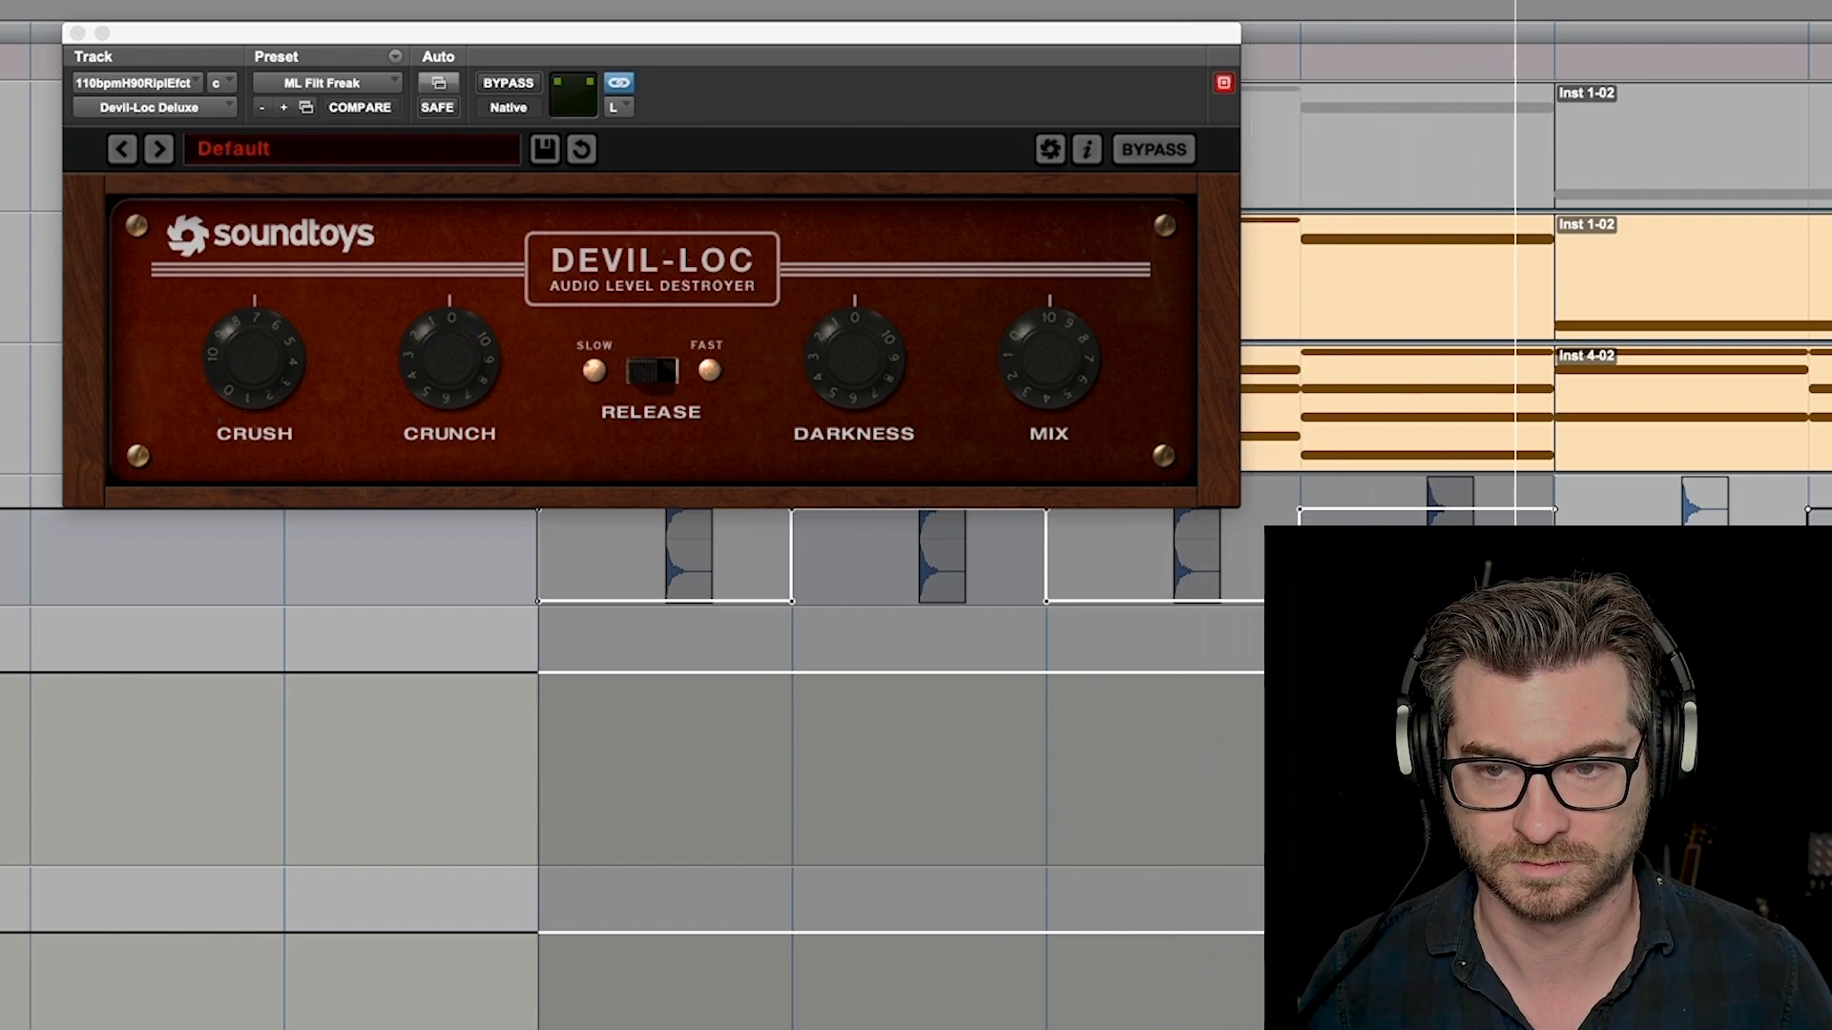
# Unmute the last two muted clips, Inst 1-02 and Inst 1-04, on the uppermost instrument track.
pyautogui.press('r')
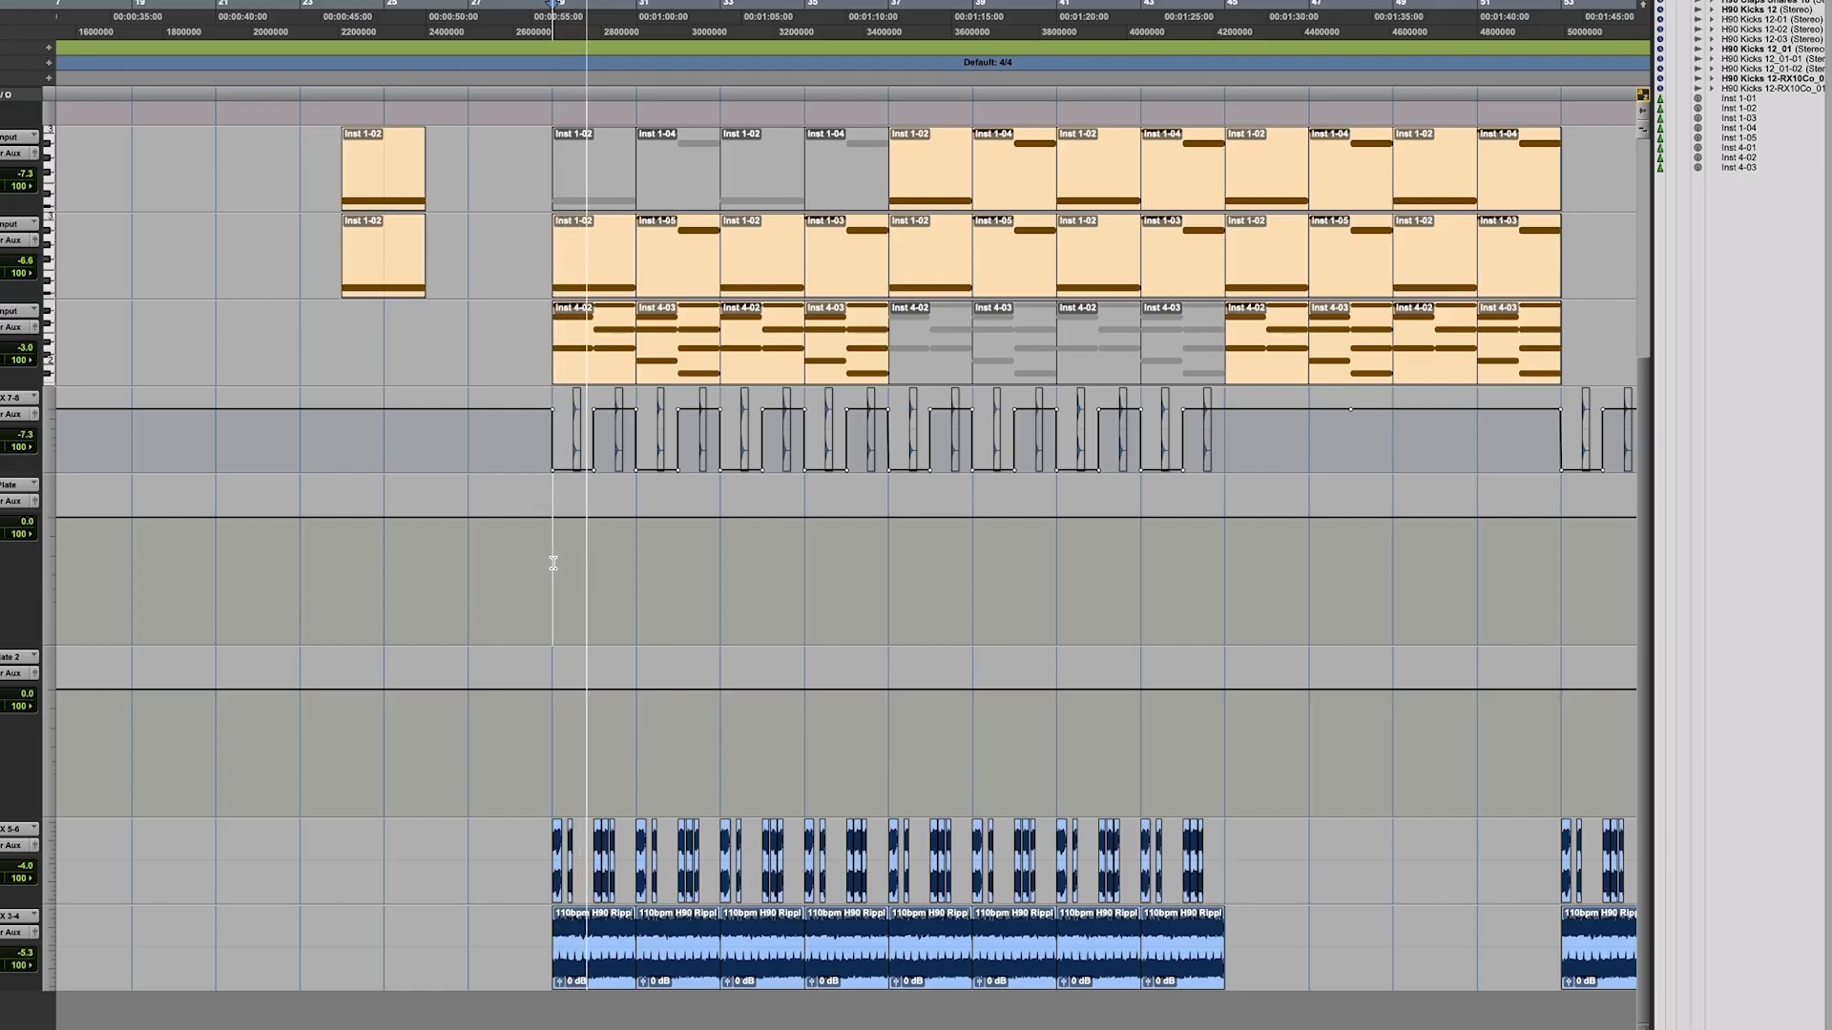
pyautogui.click(761, 193)
pyautogui.keyDown('shift'); pyautogui.click(846, 195); pyautogui.keyUp('shift')
pyautogui.press('super+m')
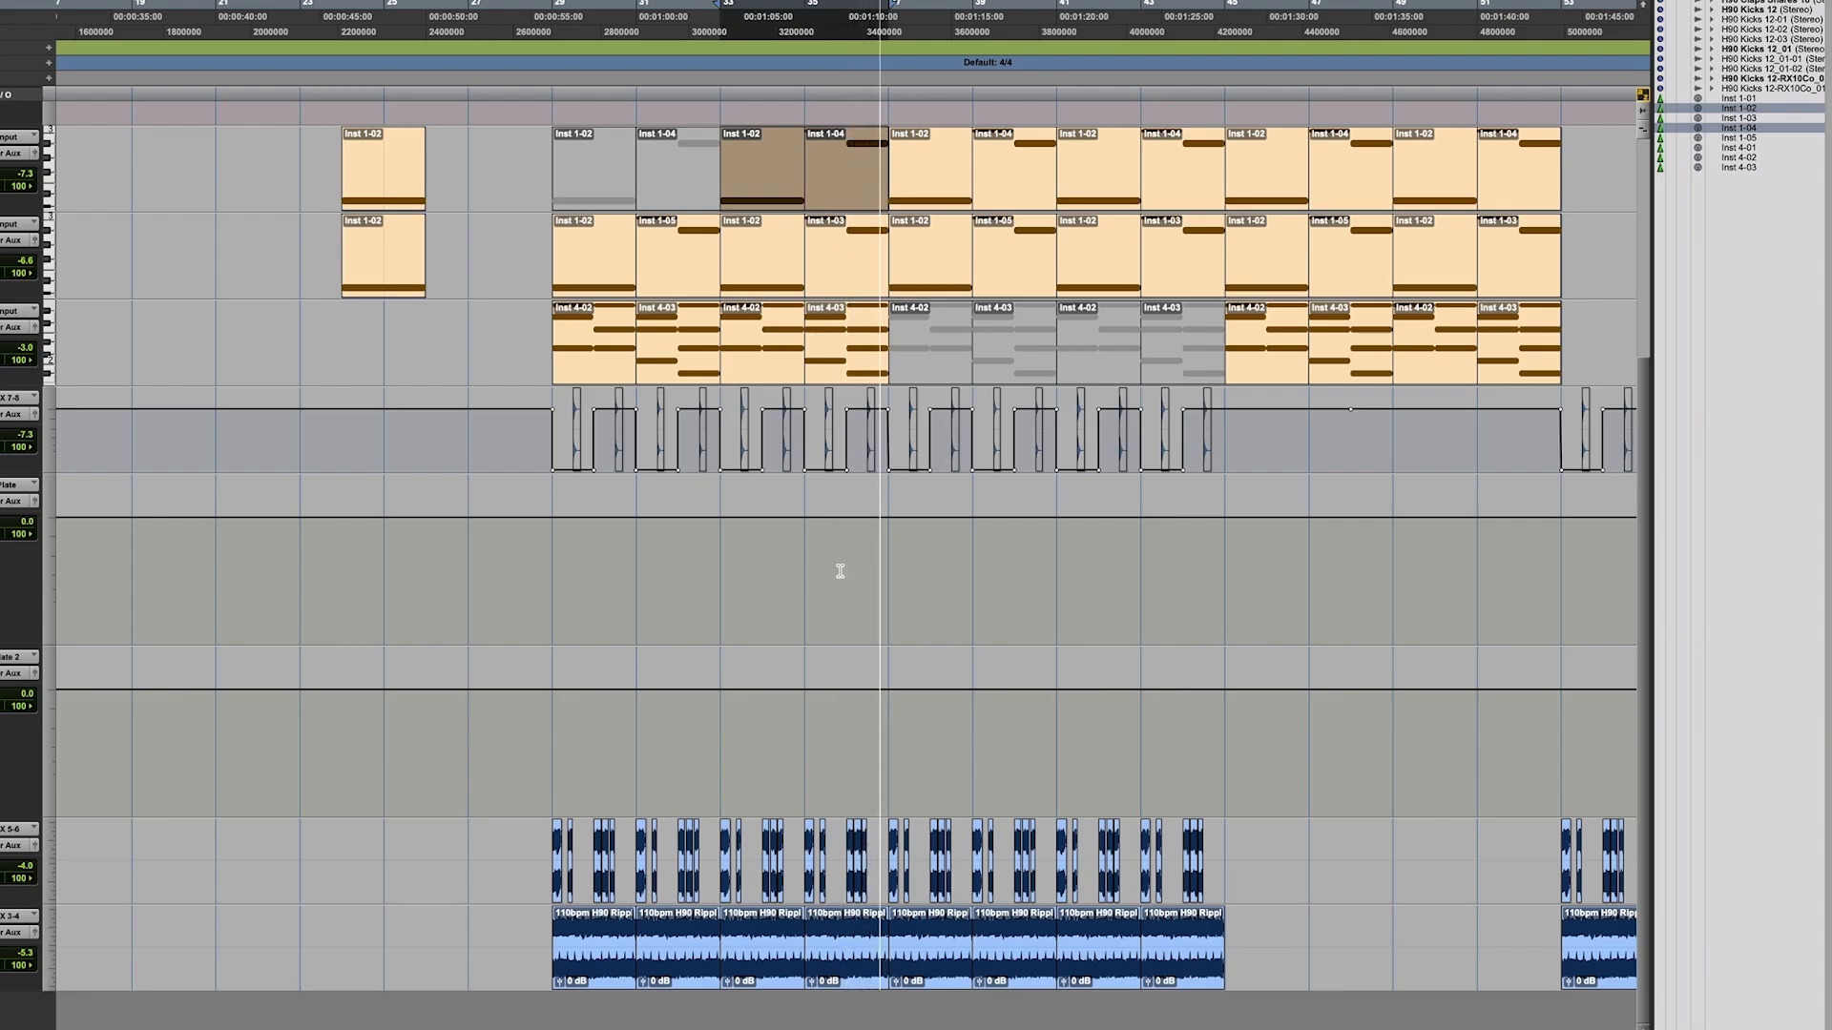
# Unmute the last two muted clips, Inst 4-02 and Inst 4-03, on the third instrument track.
pyautogui.click(1105, 365)
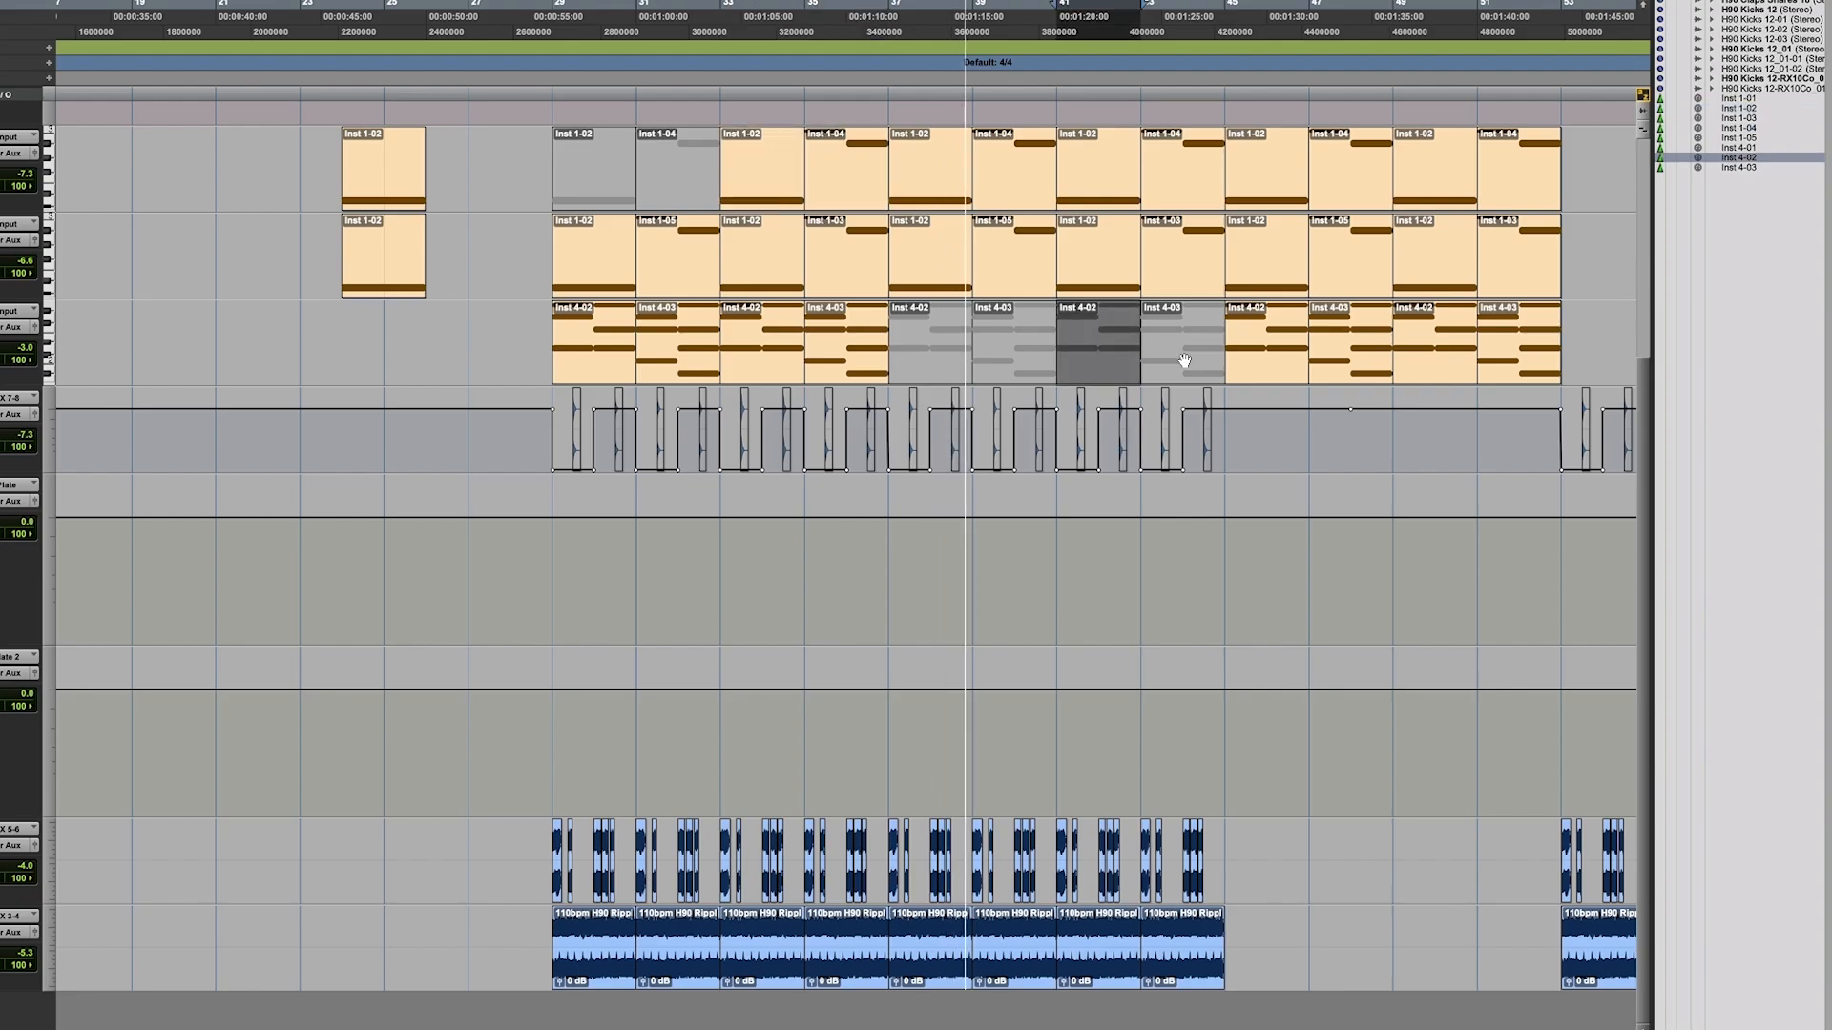
pyautogui.keyDown('shift'); pyautogui.click(1183, 361); pyautogui.keyUp('shift')
pyautogui.press('super+m')
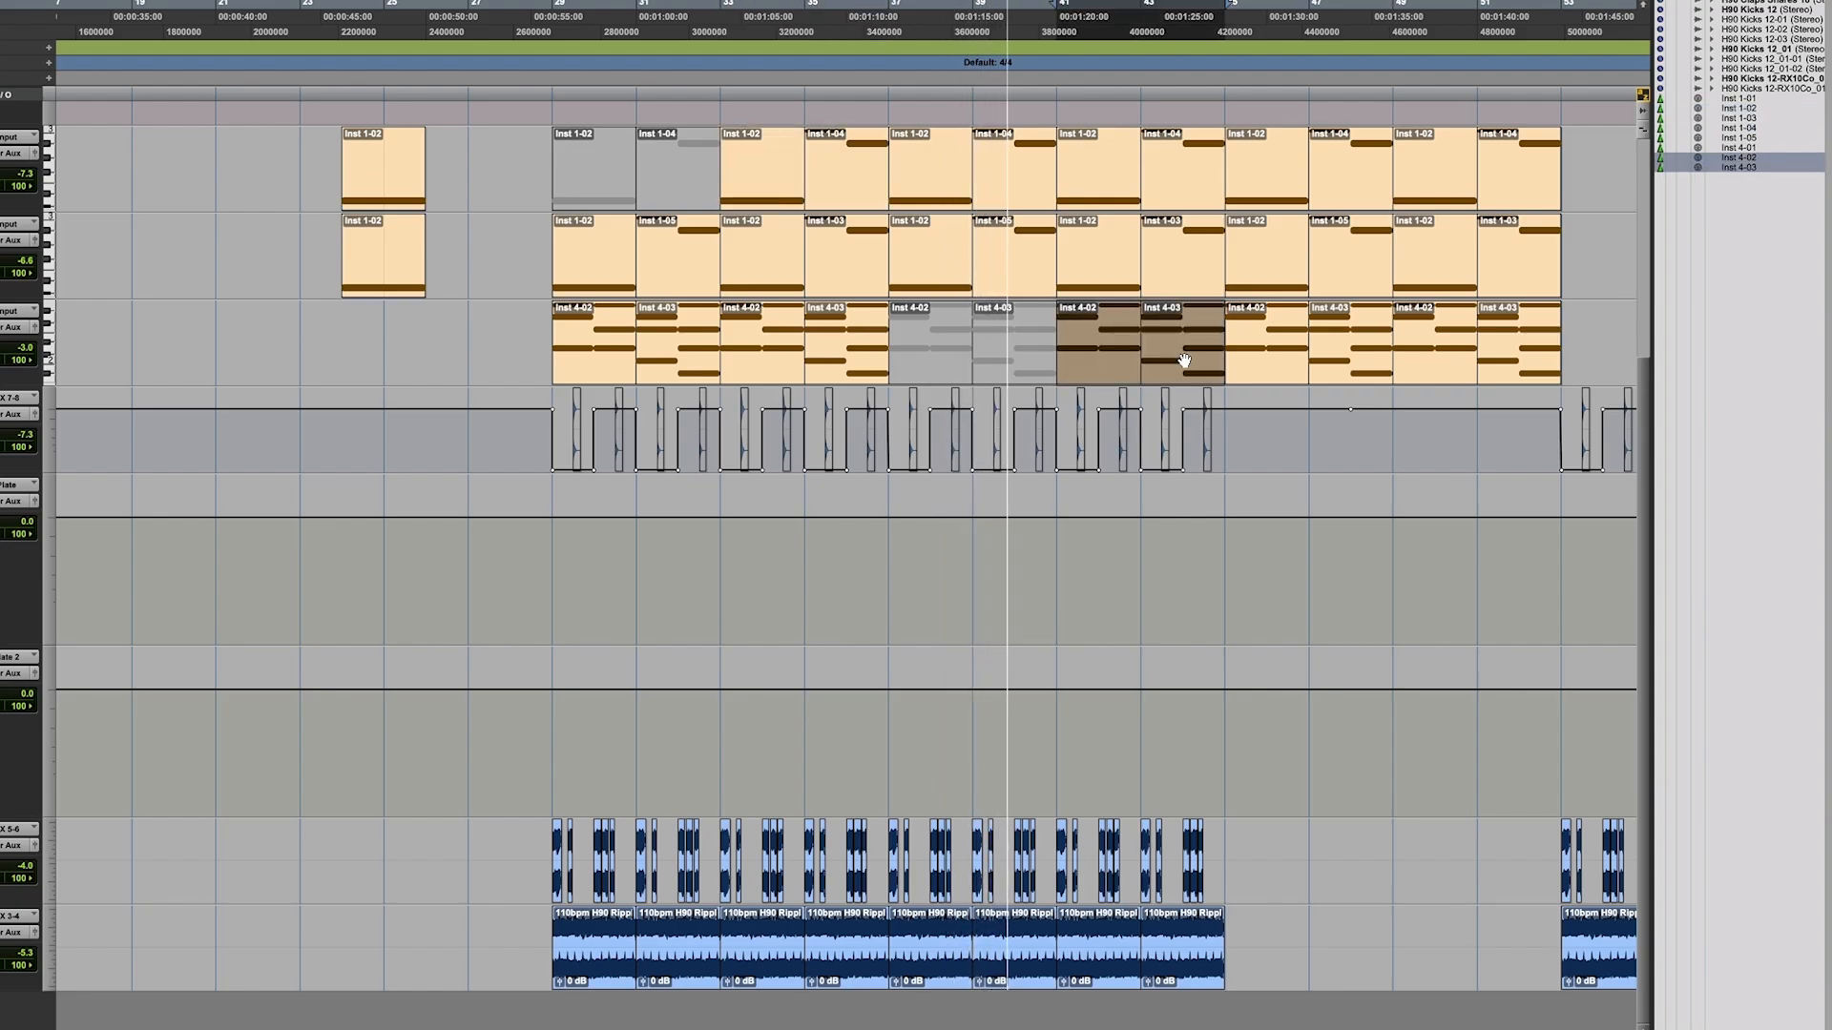
# Mute the last four clips on all three instrument tracks and clear the selection.
pyautogui.click(1272, 184)
pyautogui.keyDown('shift'); pyautogui.click(1515, 188); pyautogui.keyUp('shift')
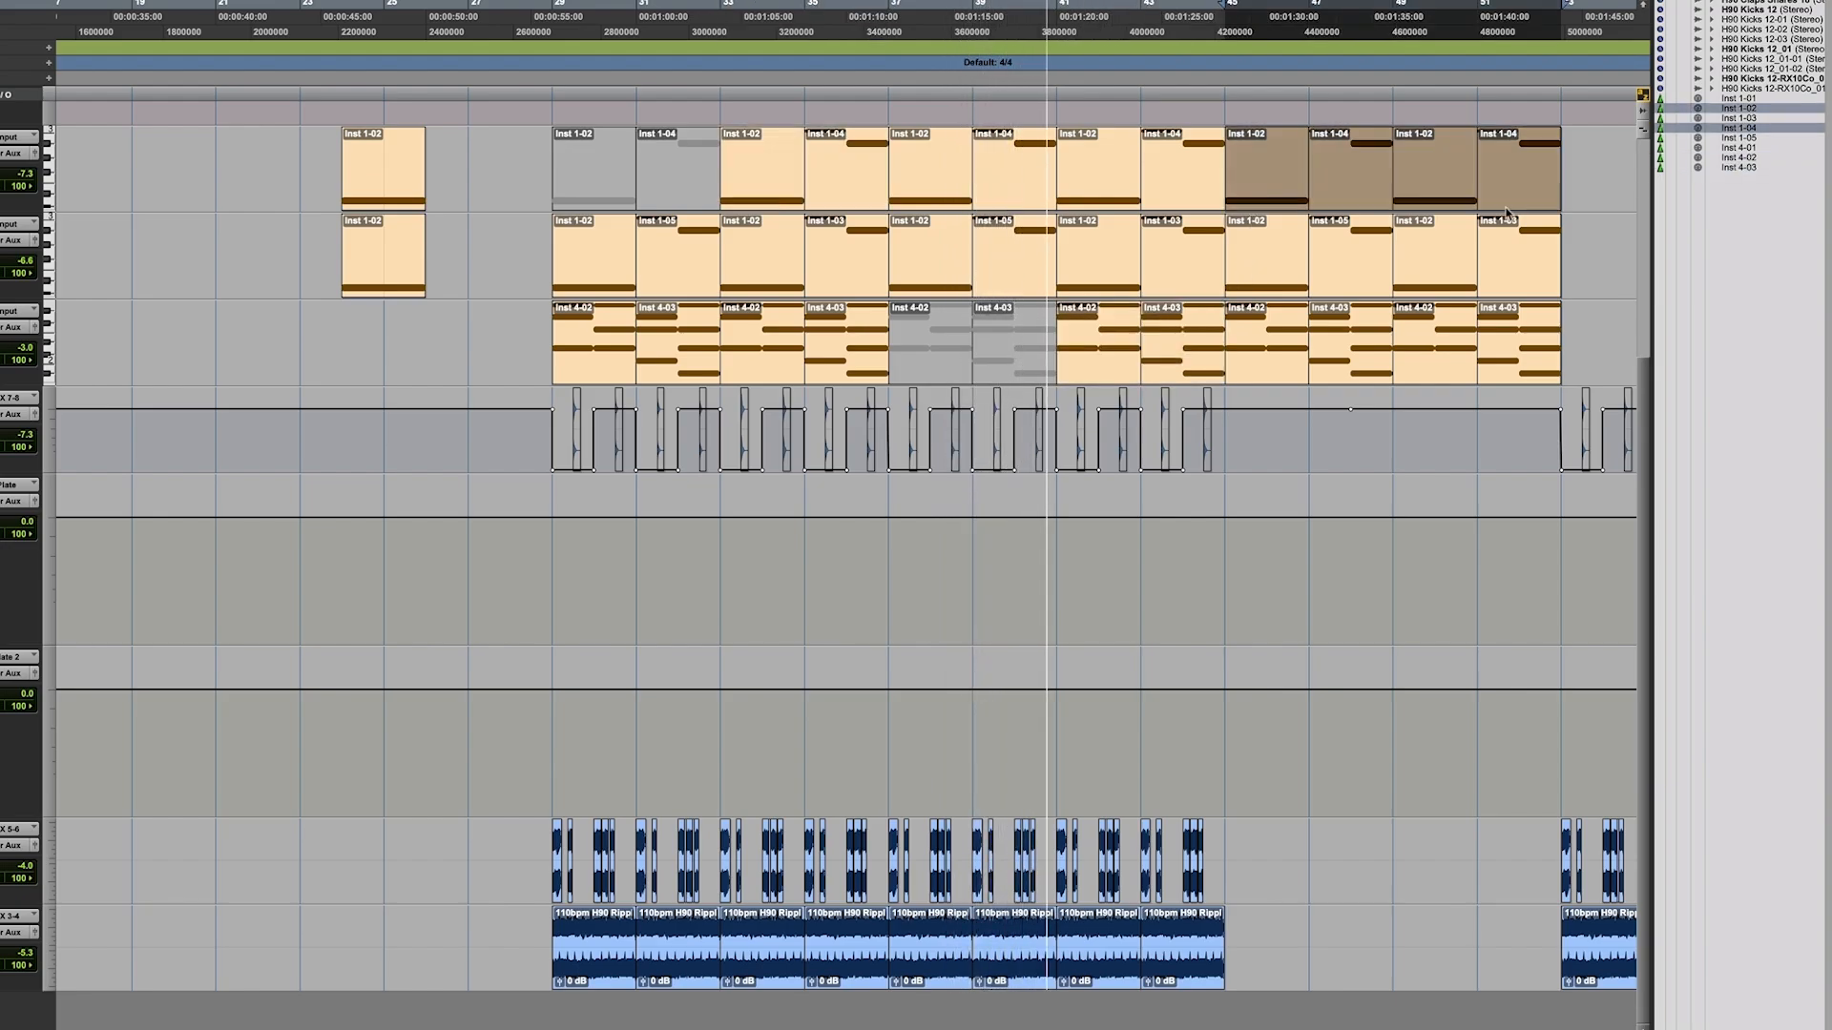
pyautogui.keyDown('shift'); pyautogui.click(1523, 271); pyautogui.keyUp('shift')
pyautogui.keyDown('shift'); pyautogui.click(1530, 353); pyautogui.keyUp('shift')
pyautogui.press('super+m')
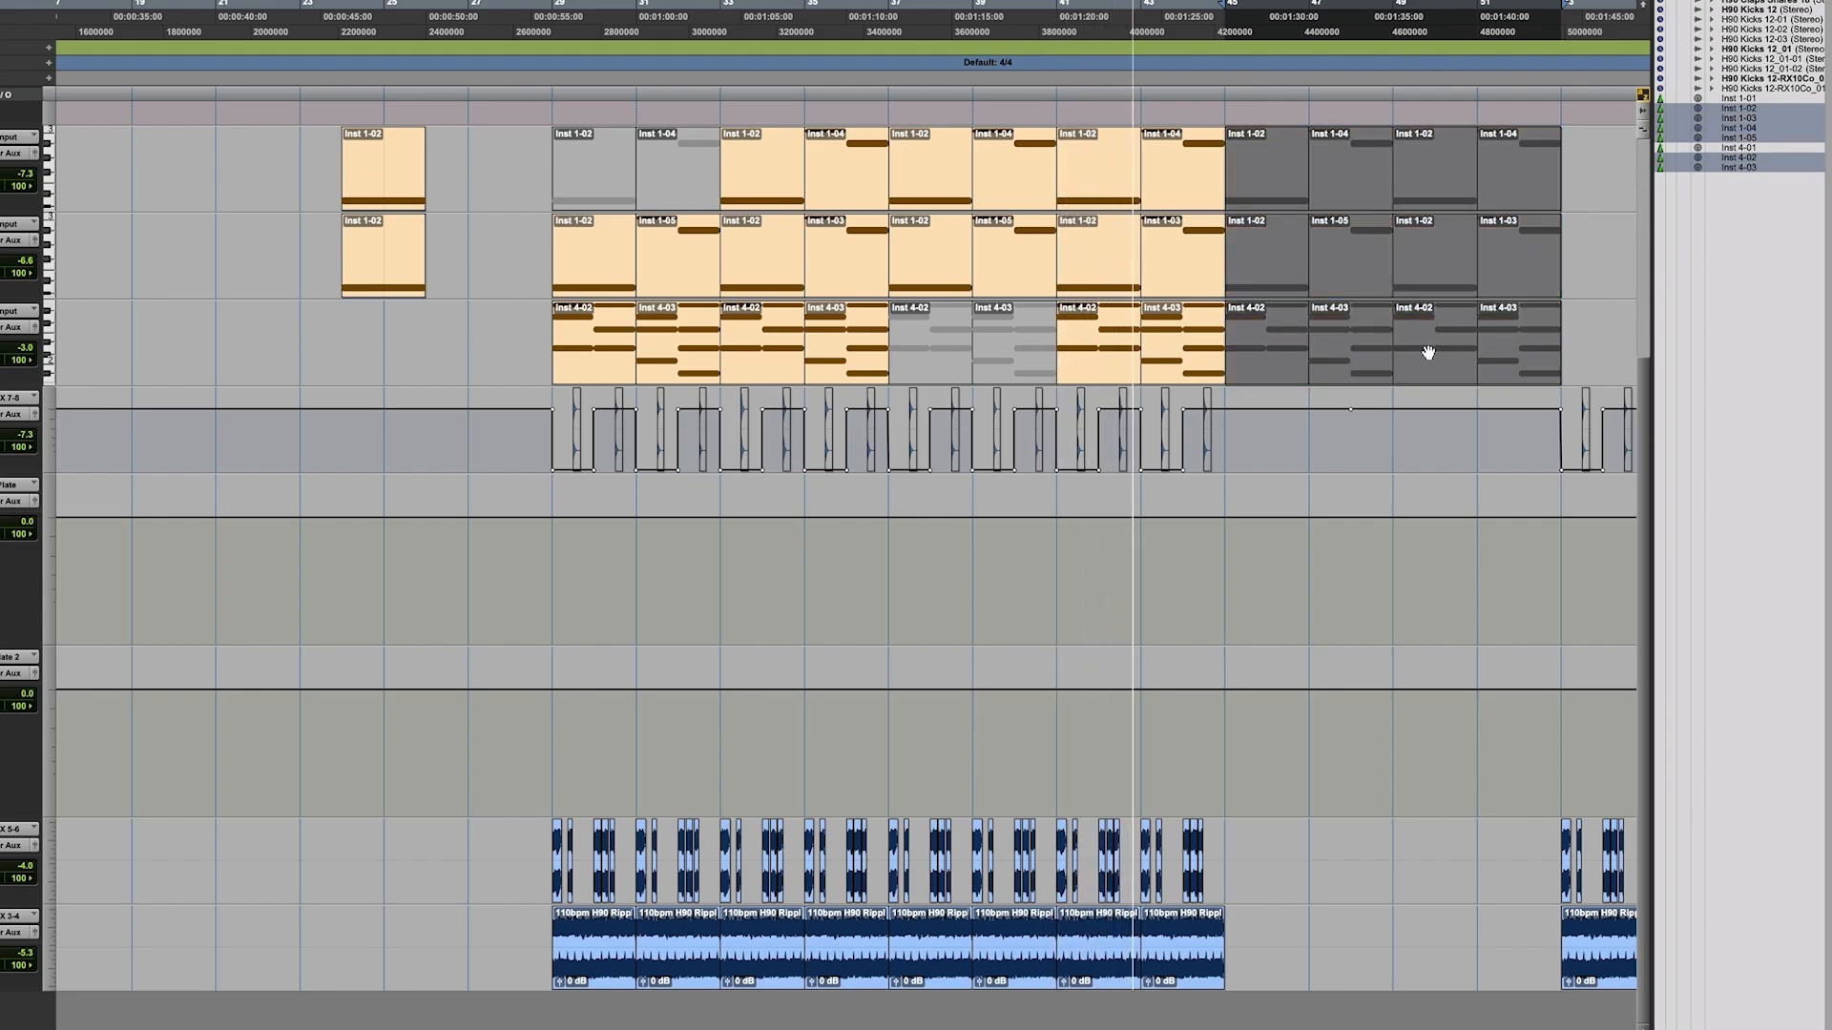
pyautogui.click(1351, 181)
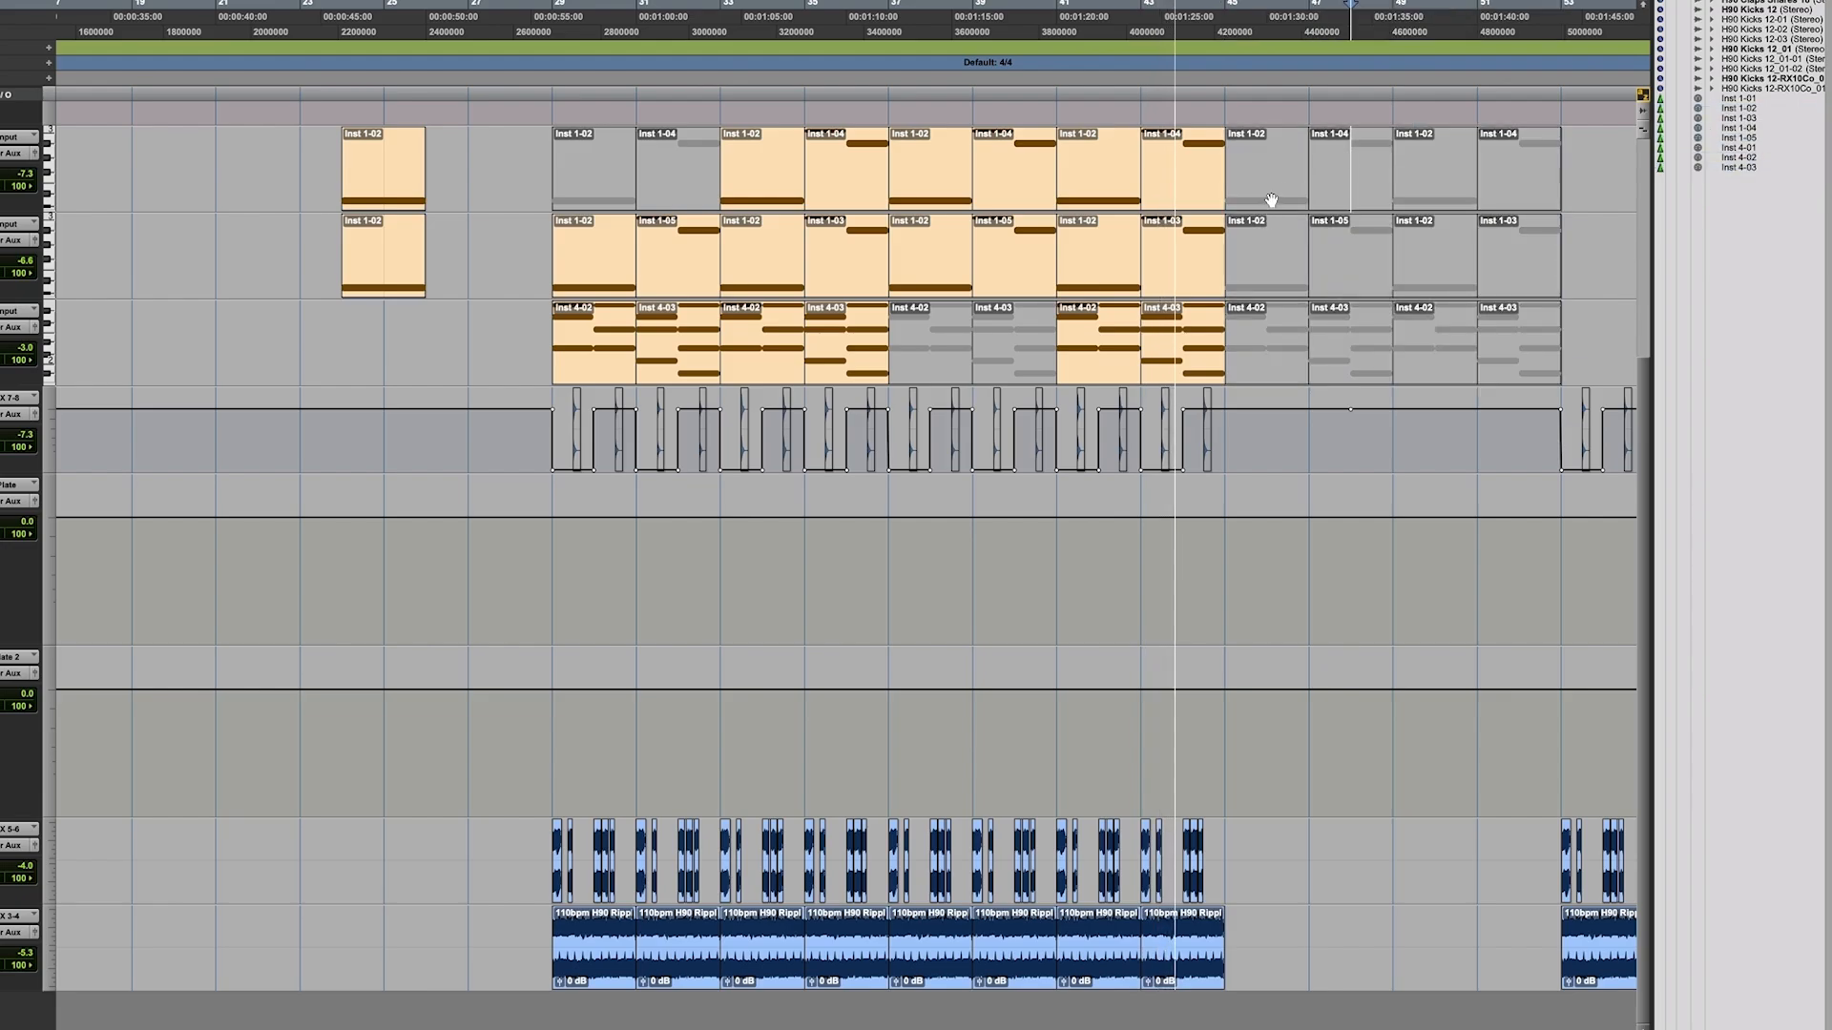